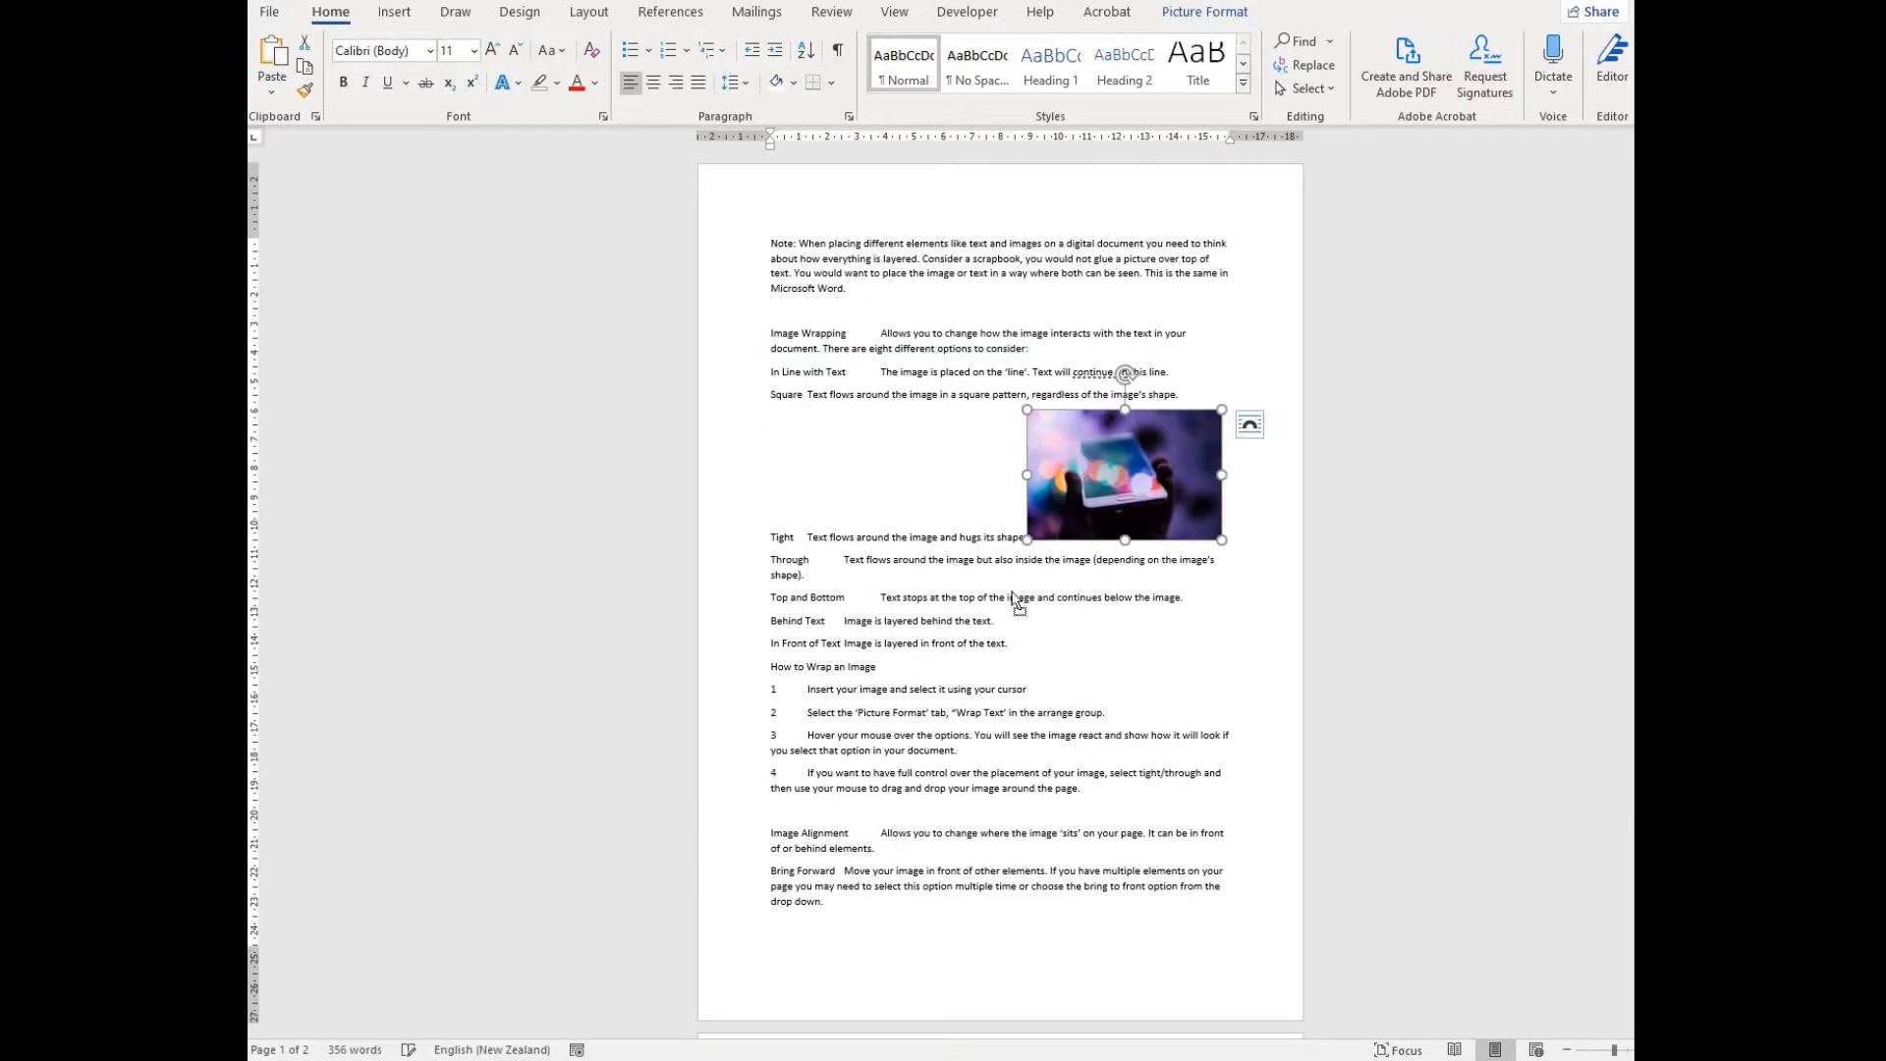
Step: Move the inline phone image through the text and place it between the opening note and the Image Wrapping paragraph
drag(880, 638, 794, 245)
drag(1067, 428, 1031, 388)
drag(989, 558, 990, 560)
drag(1041, 511, 1197, 391)
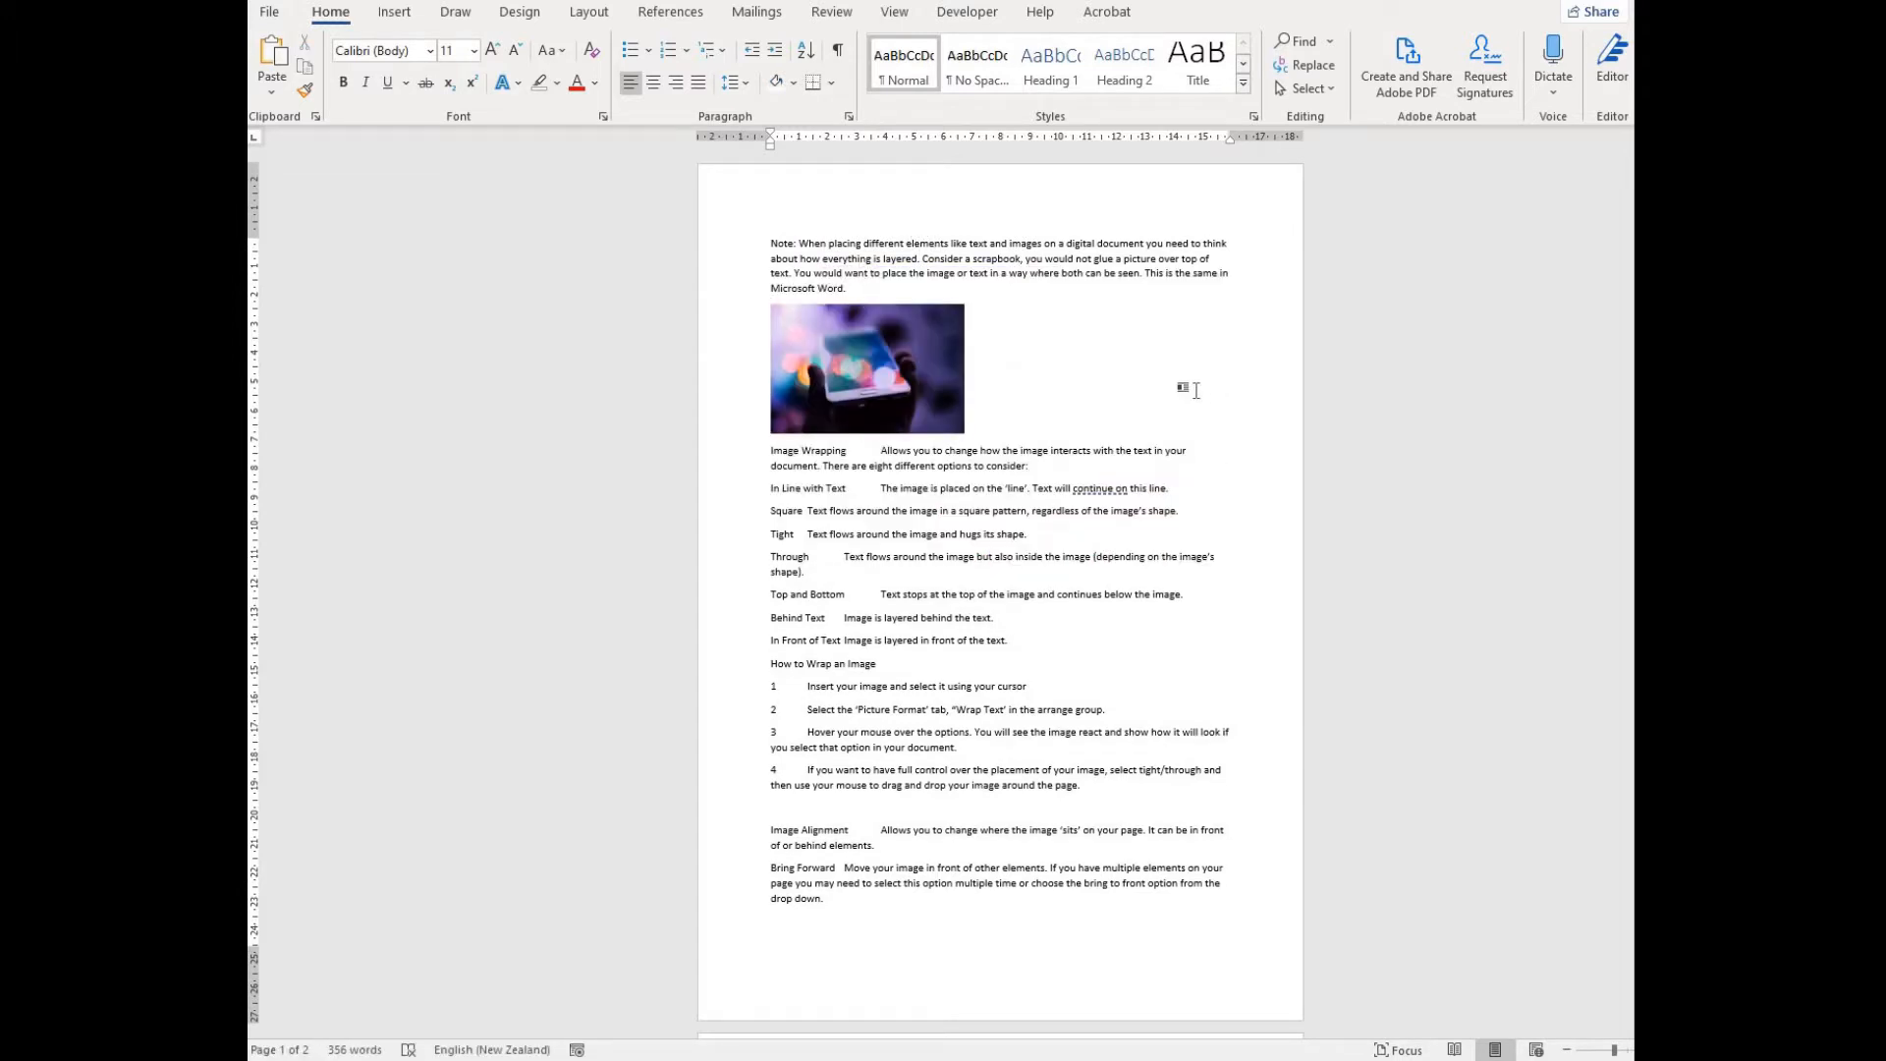
Step: View the text-wrapping choices for the phone image without applying one, and deselect the image
key(shift+Left)
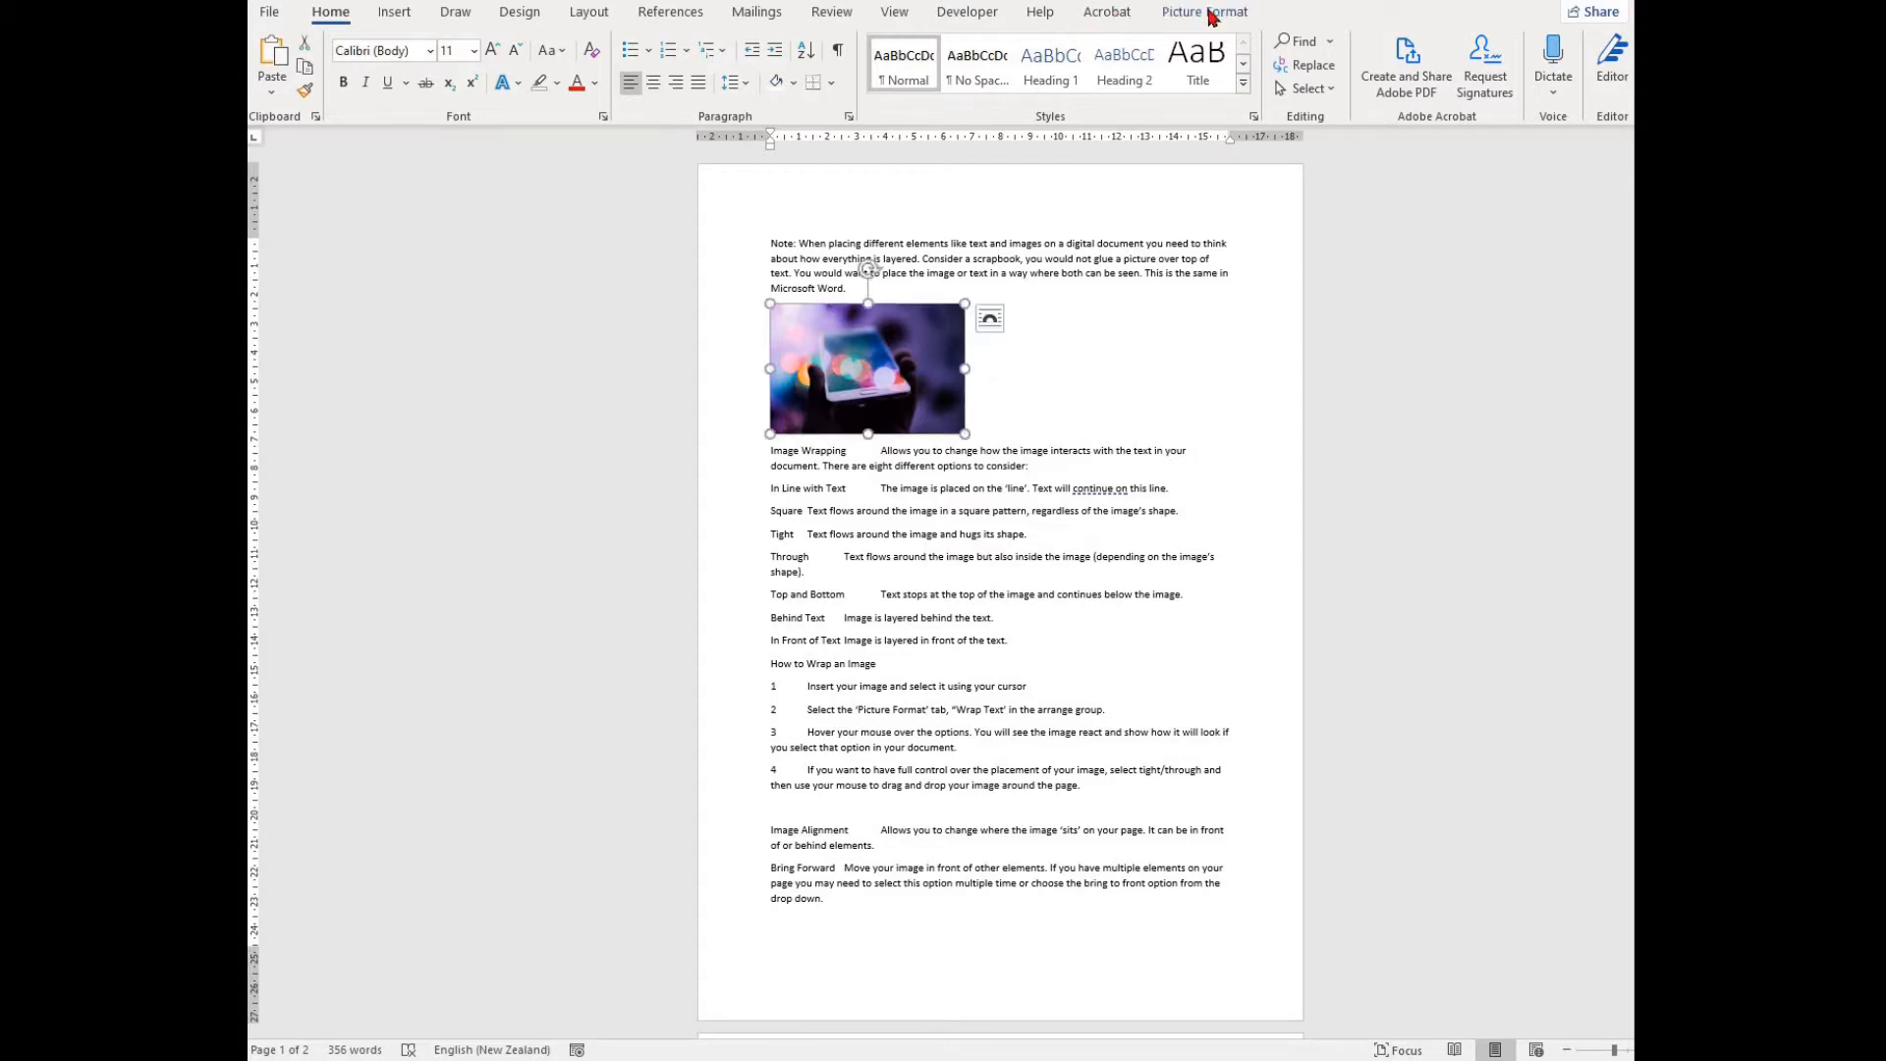
click(1204, 12)
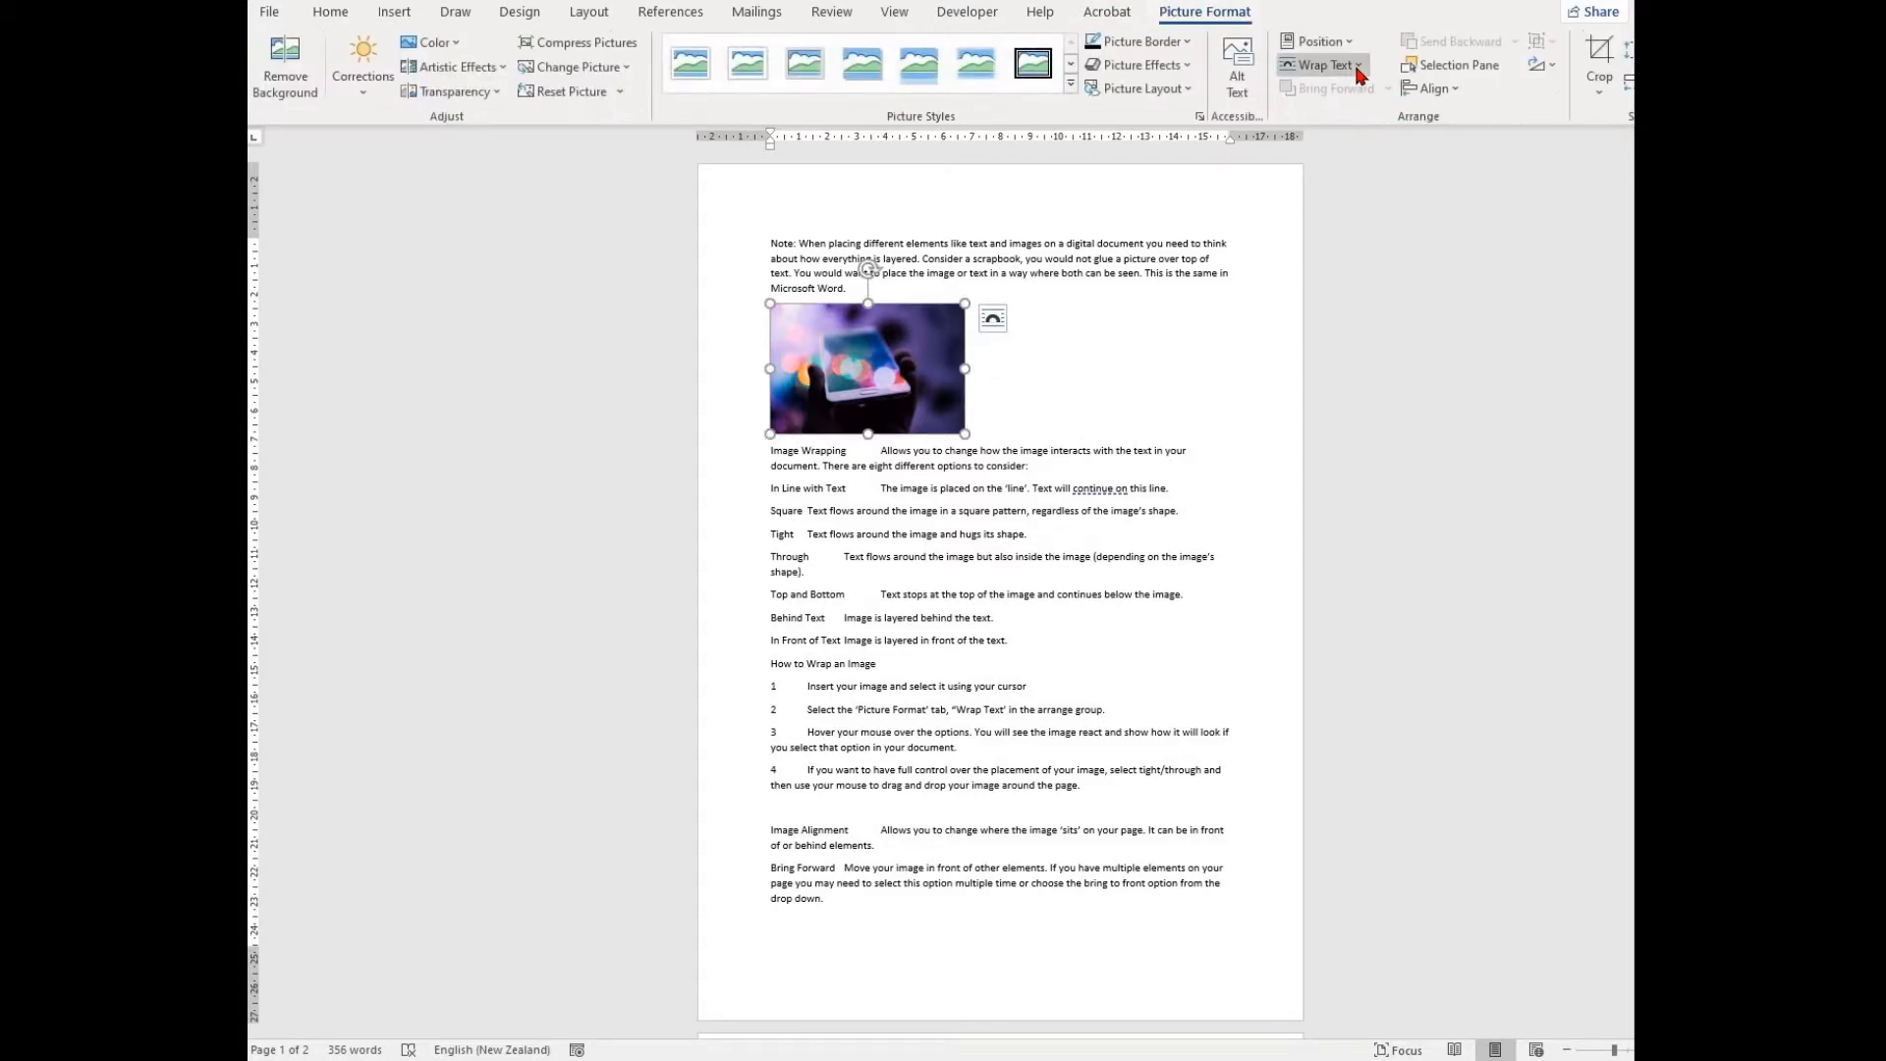
click(1356, 69)
click(1281, 196)
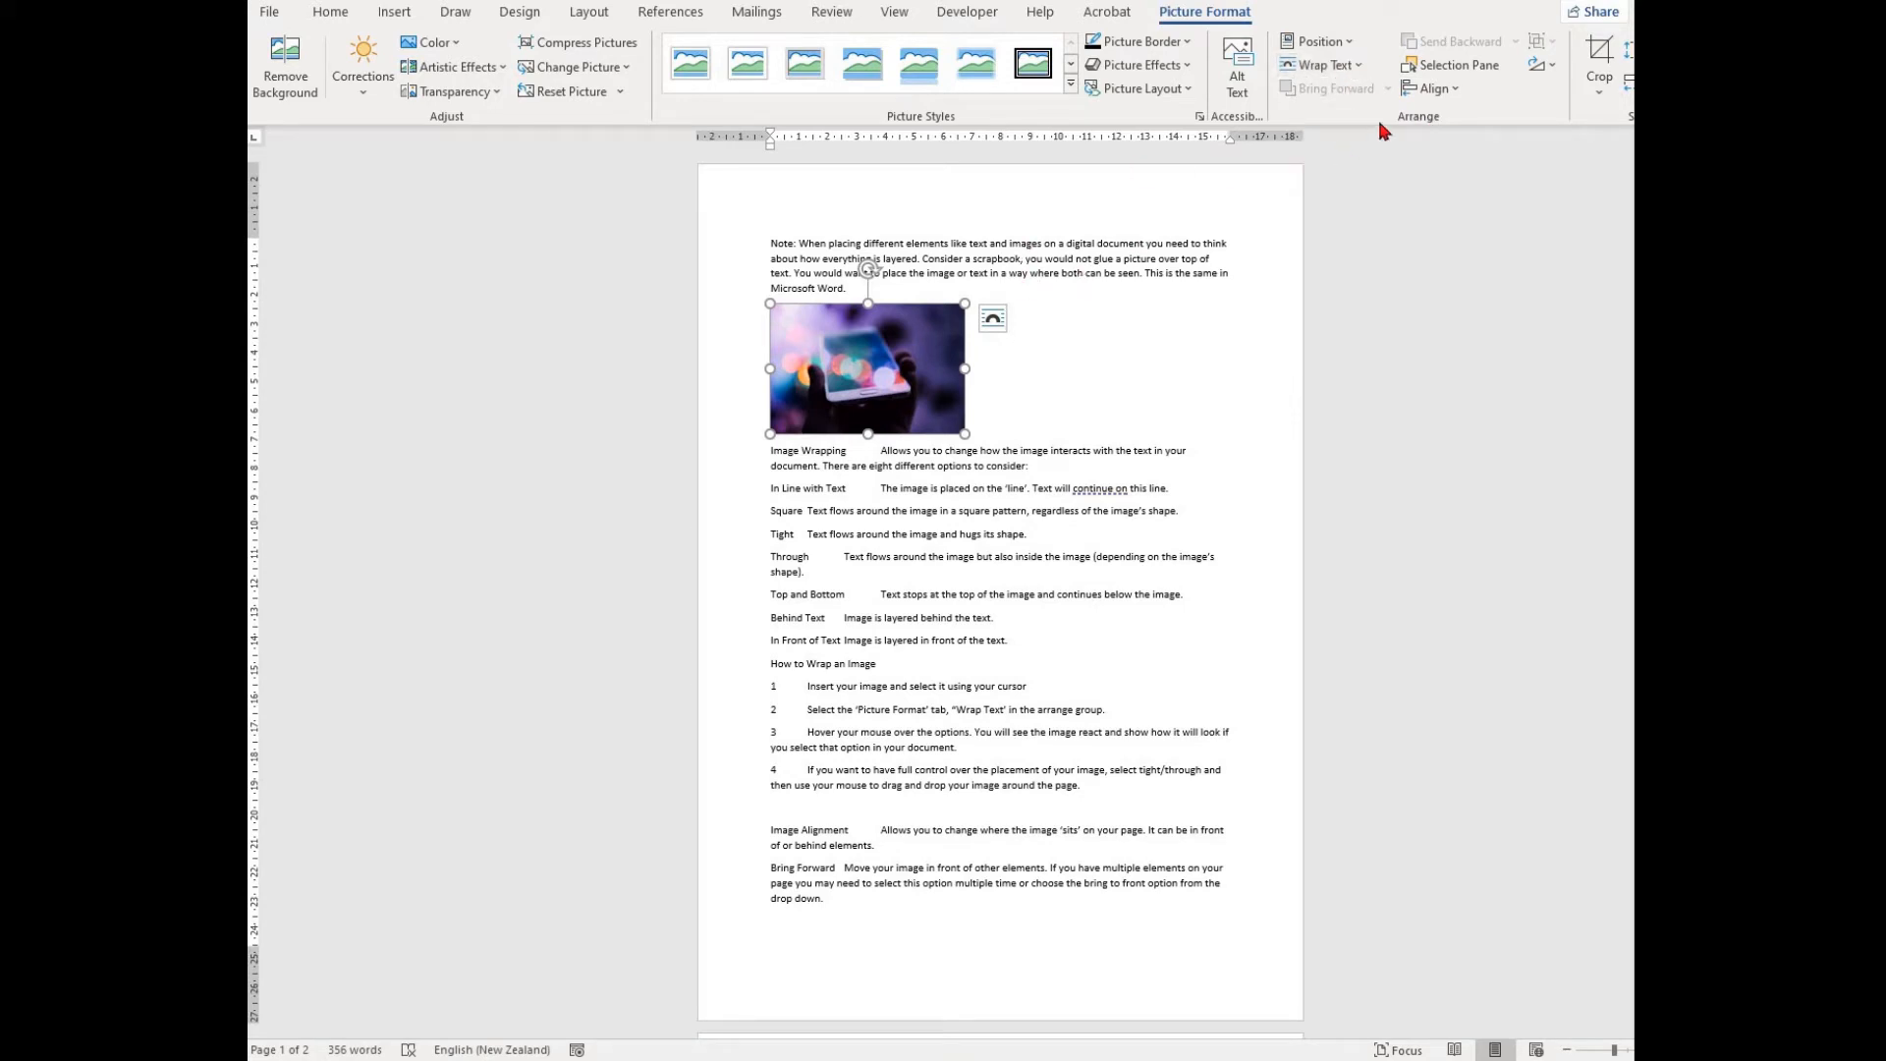
click(1044, 468)
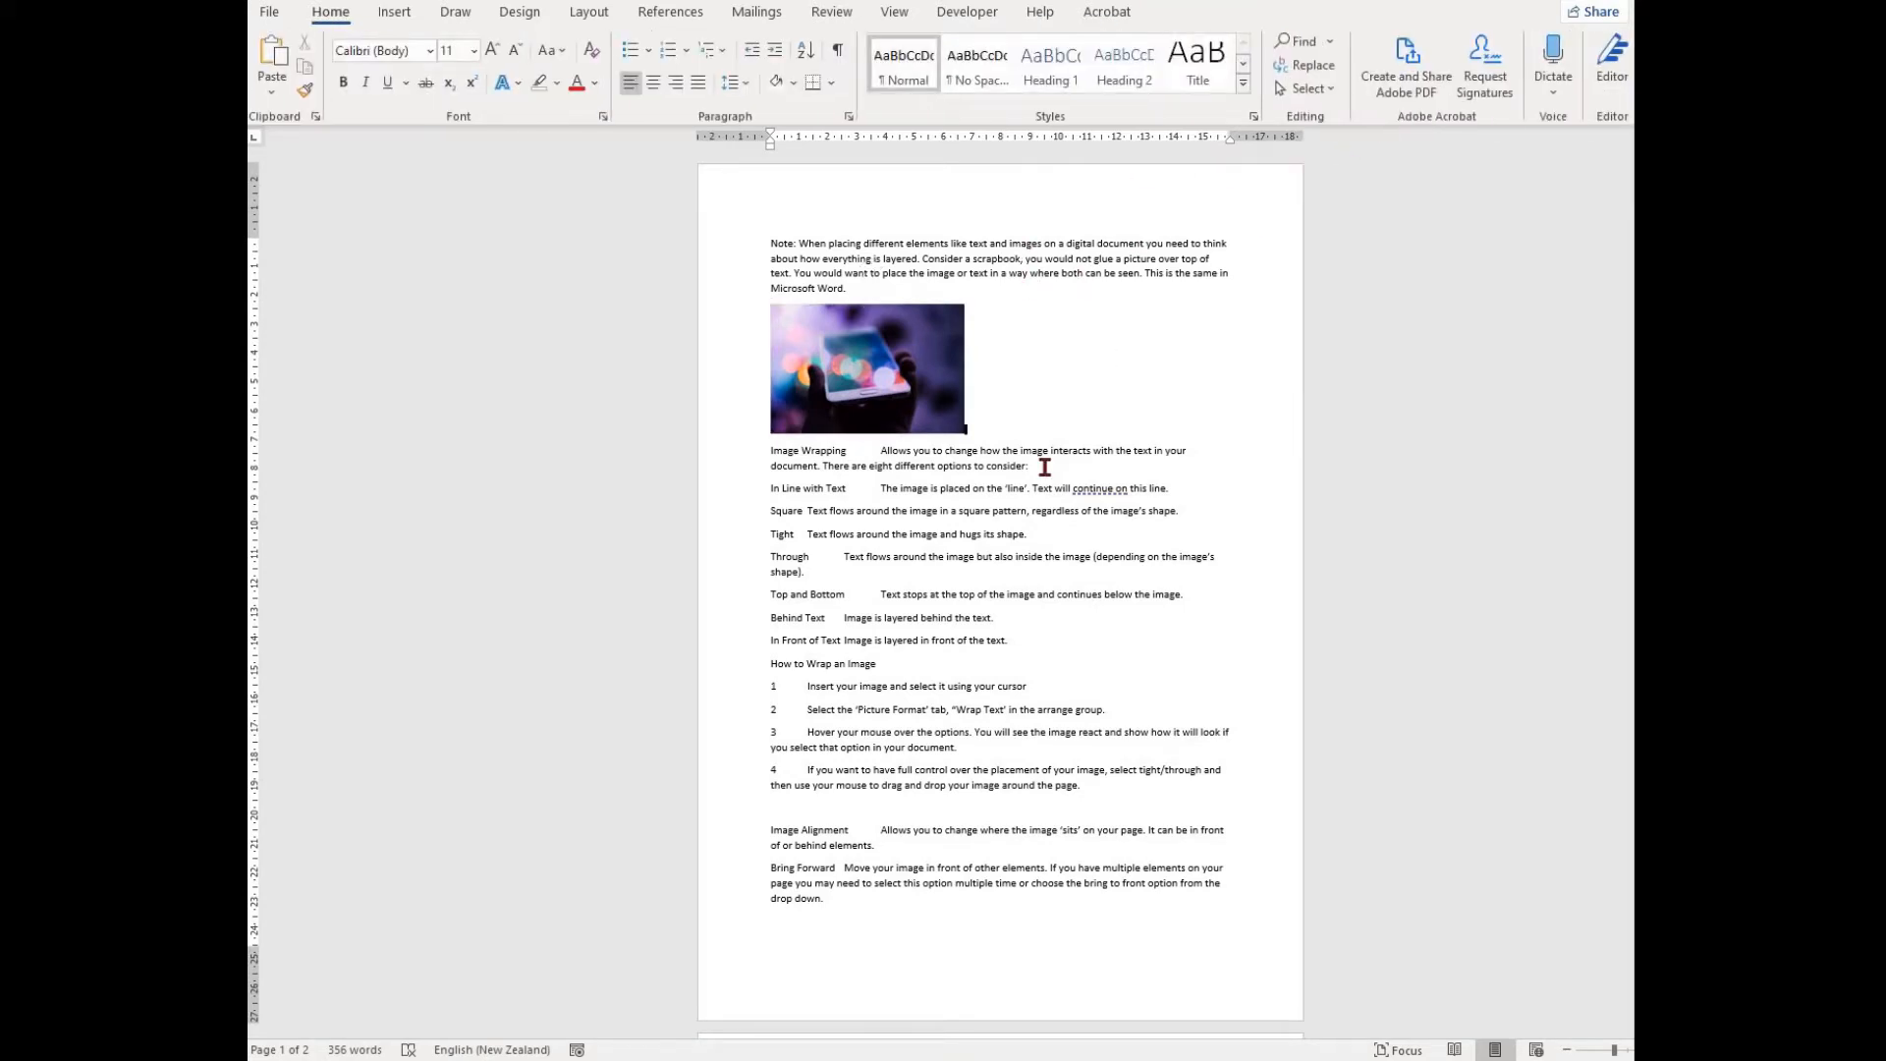
Step: Resize the image below the note so it ends slightly smaller, reverting the trial enlargement
click(961, 428)
drag(962, 430, 1019, 469)
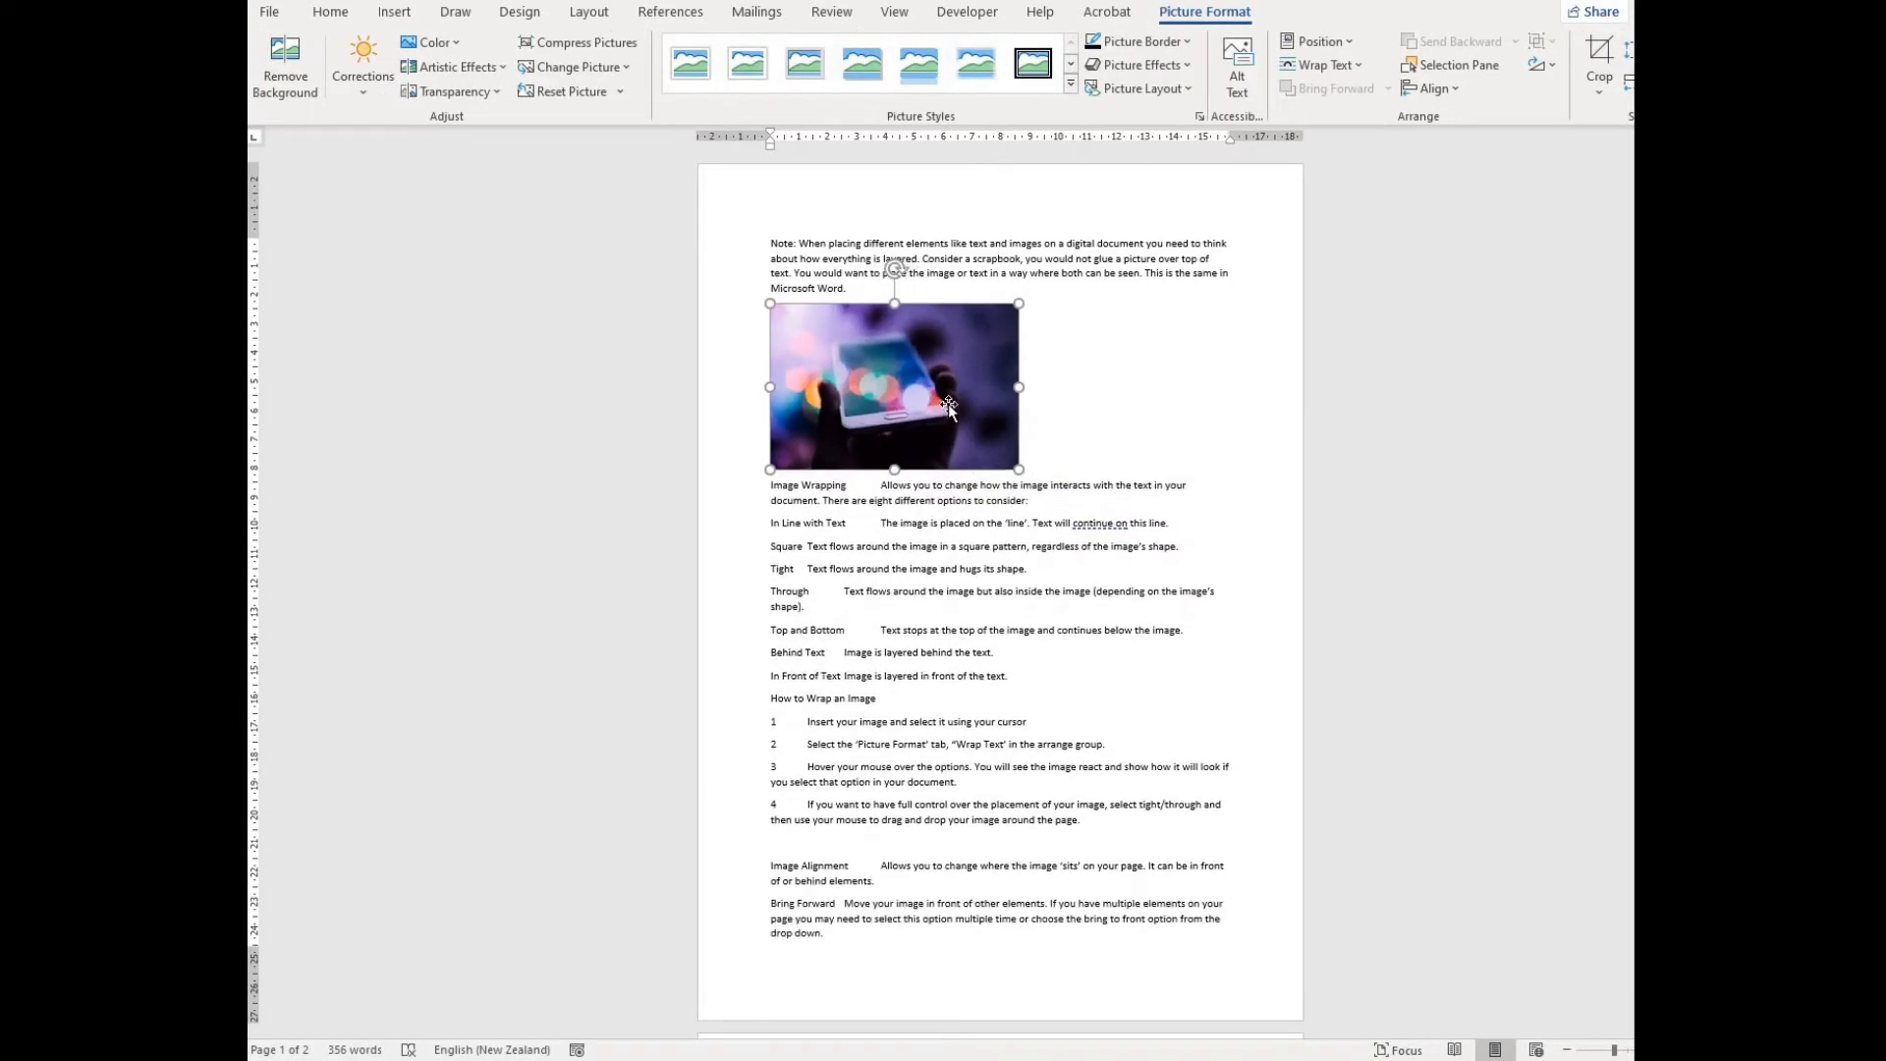
key(ctrl+z)
click(901, 510)
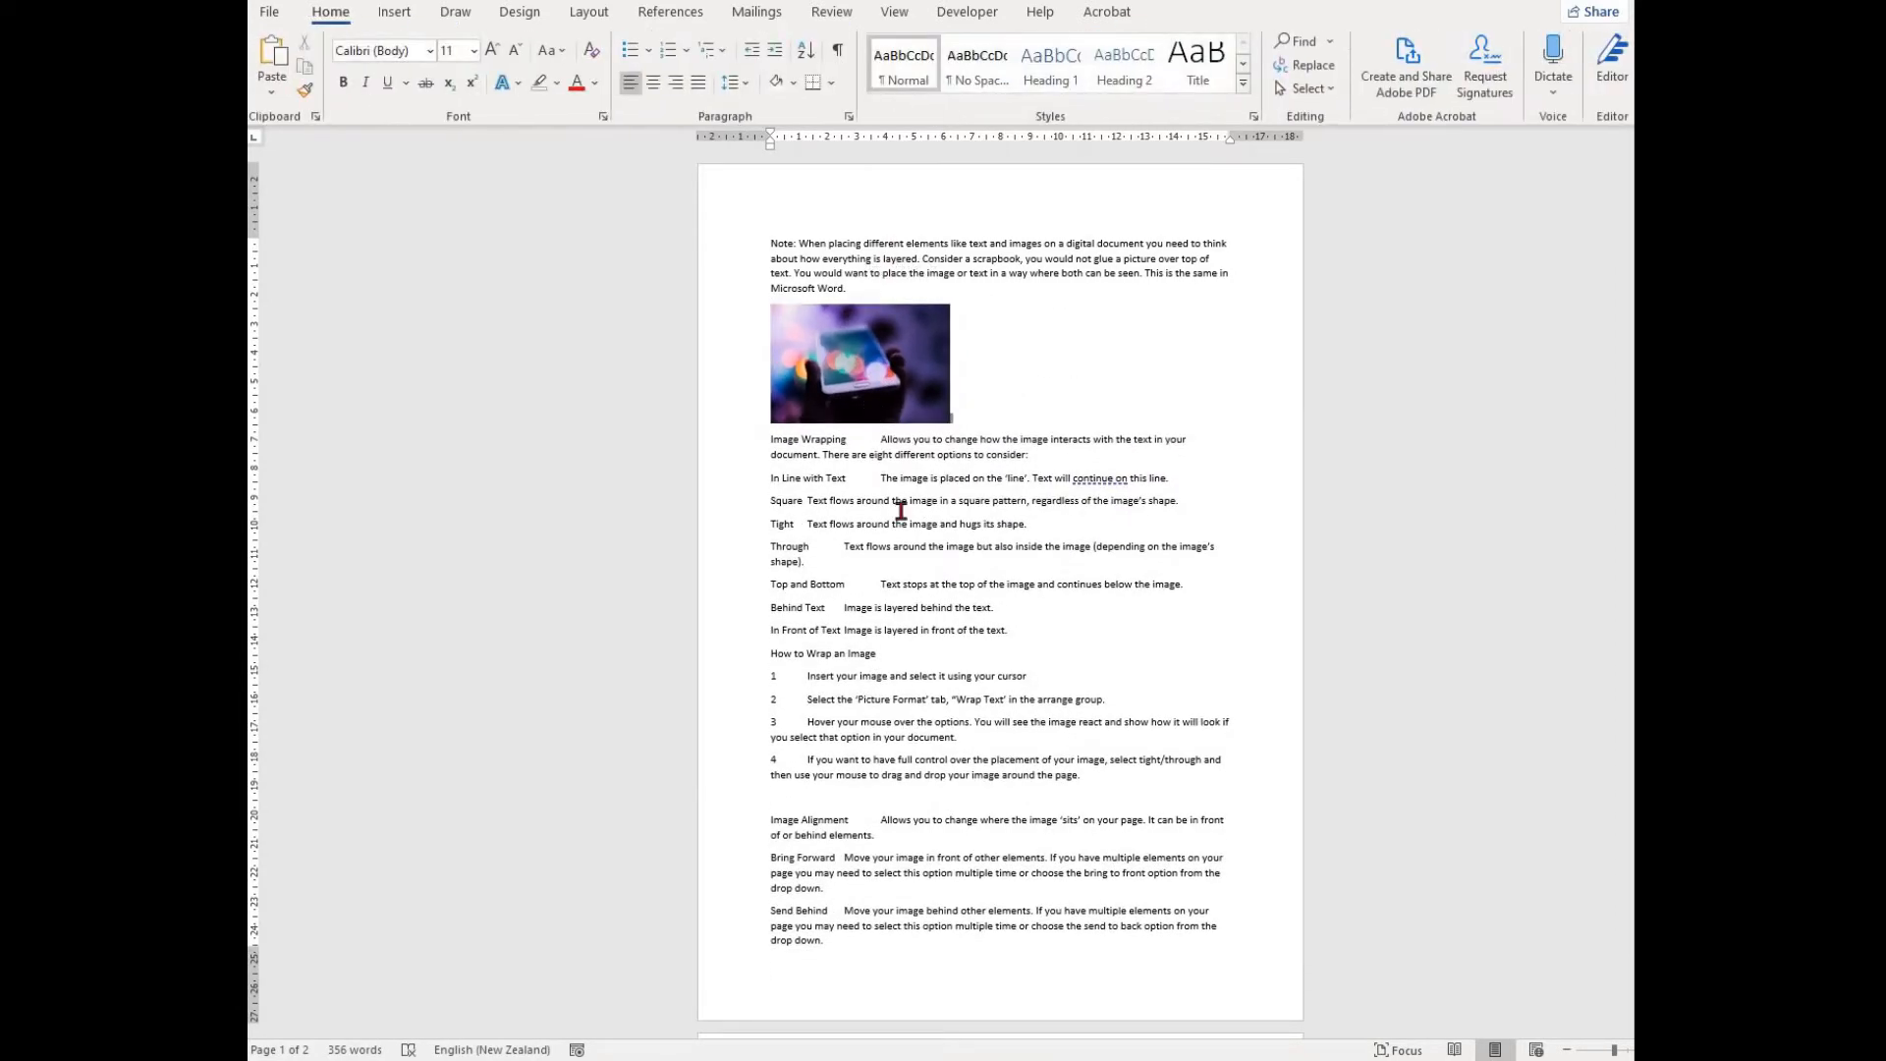
Step: Preview how the different text-wrapping options affect the image below the note, leaving it in line with the text
click(845, 372)
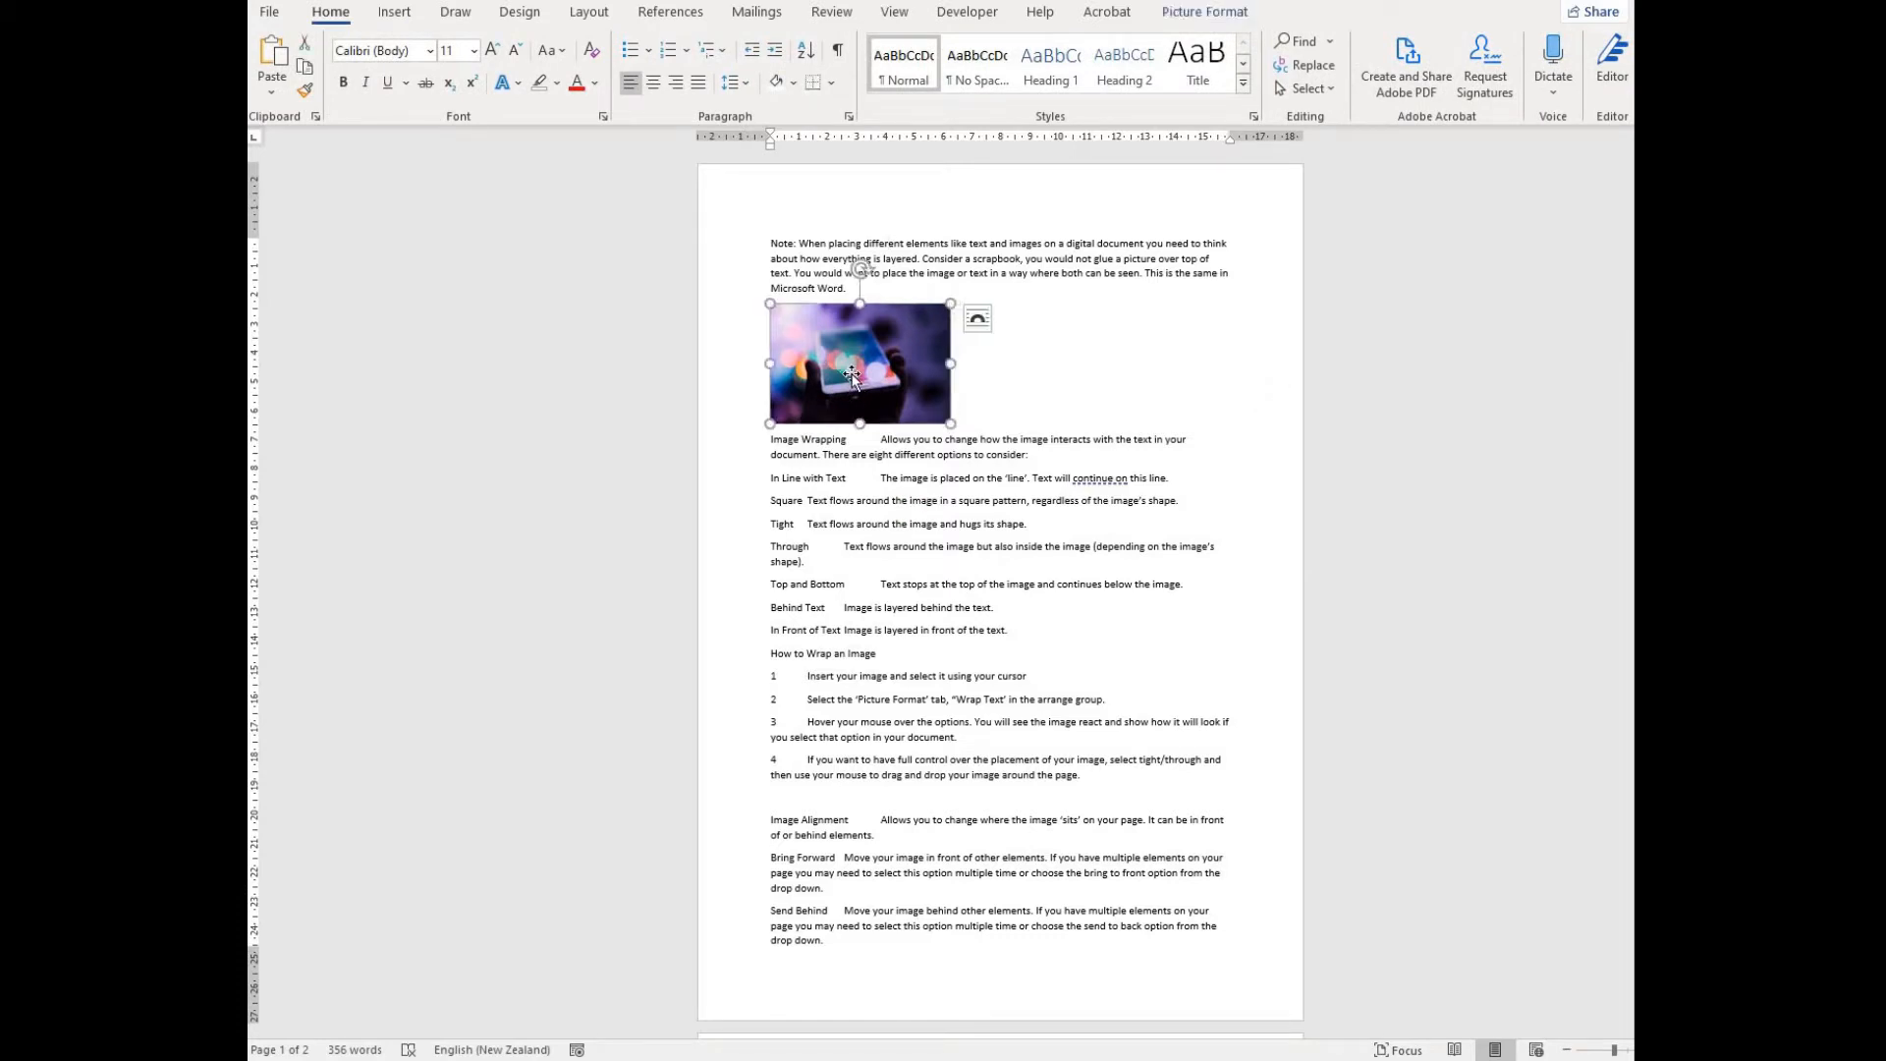
click(1204, 23)
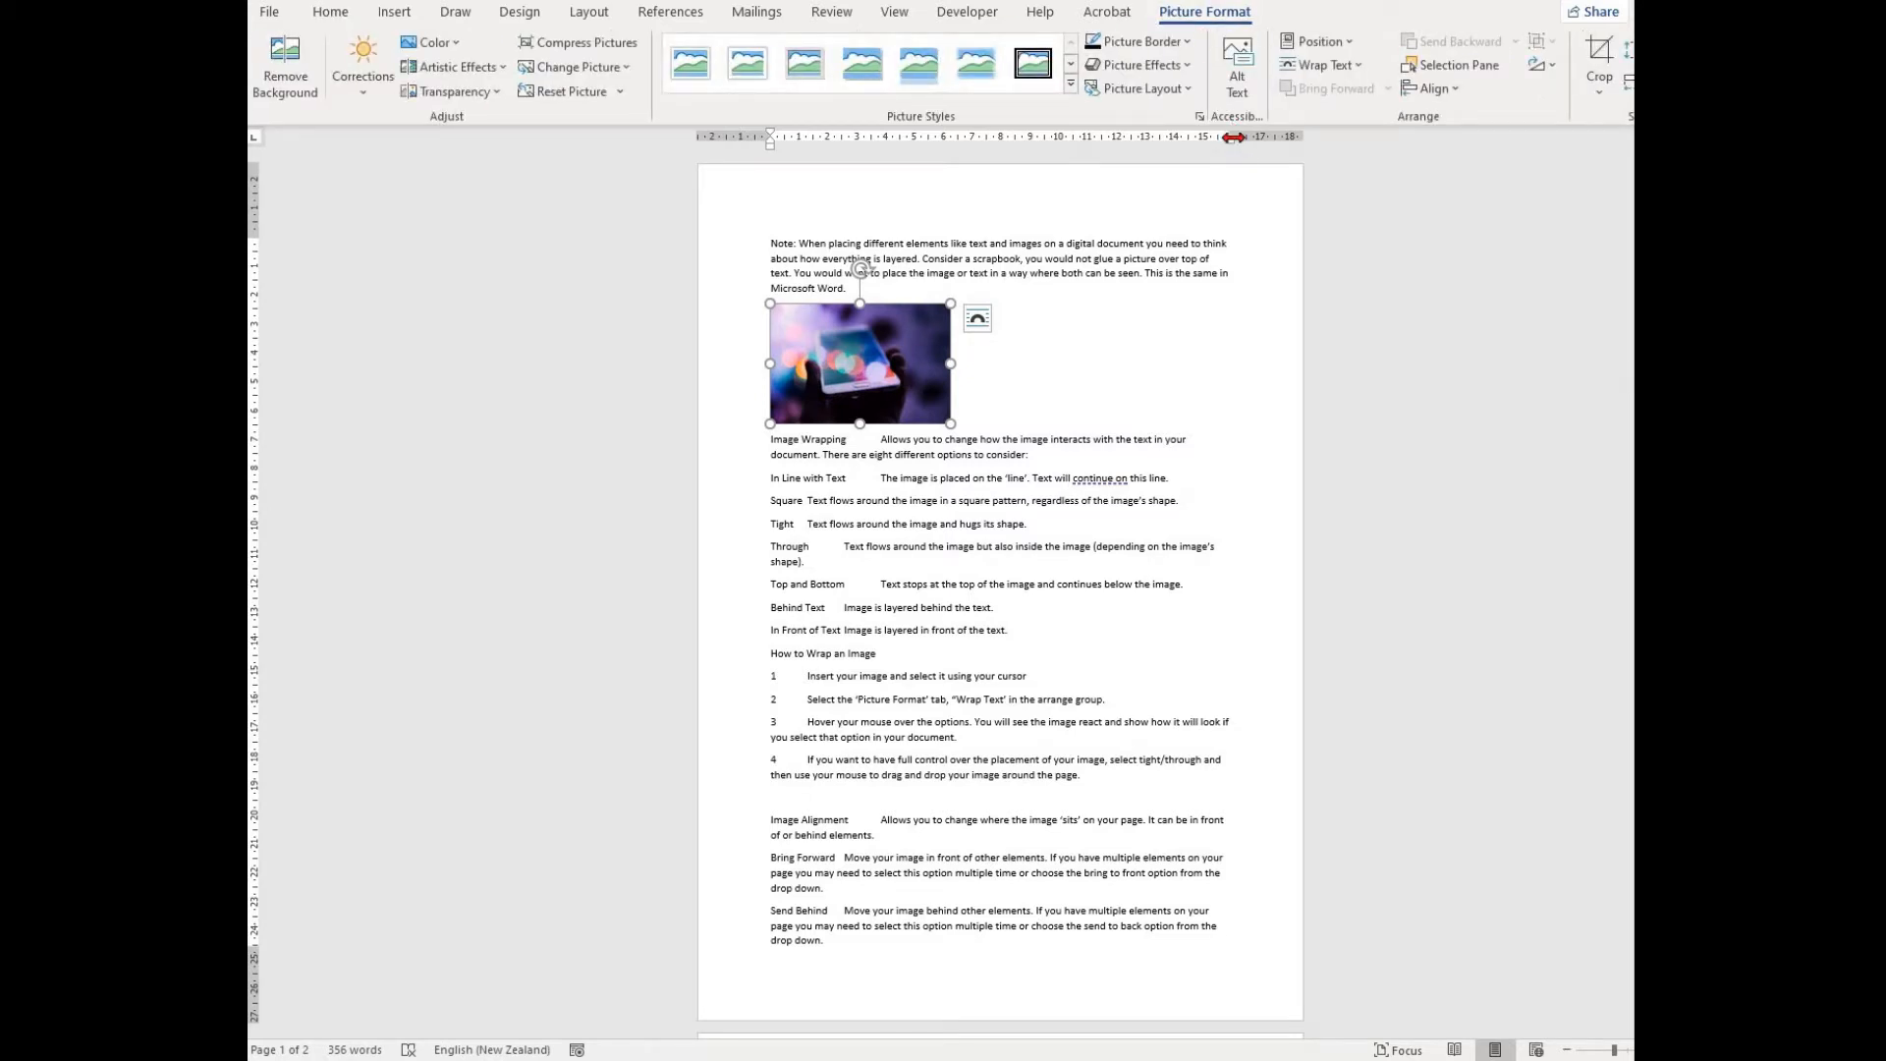
click(1368, 69)
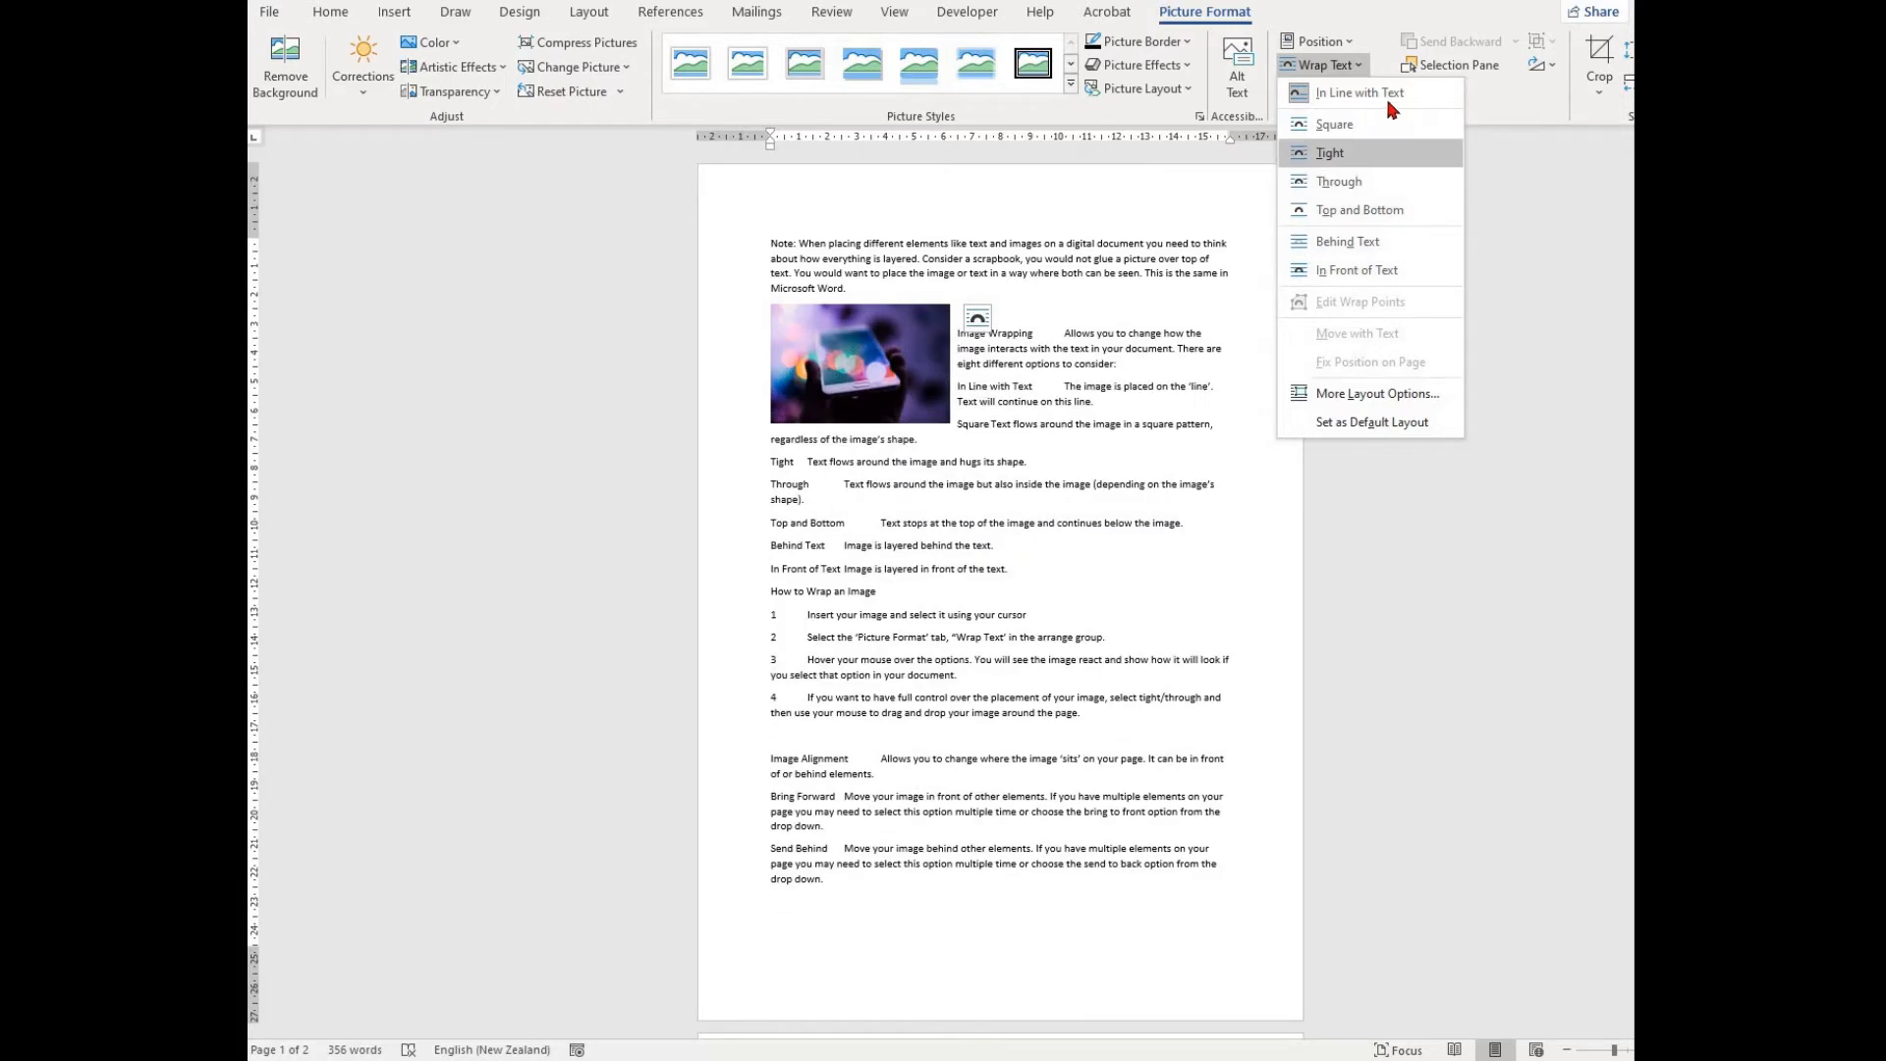
click(1228, 527)
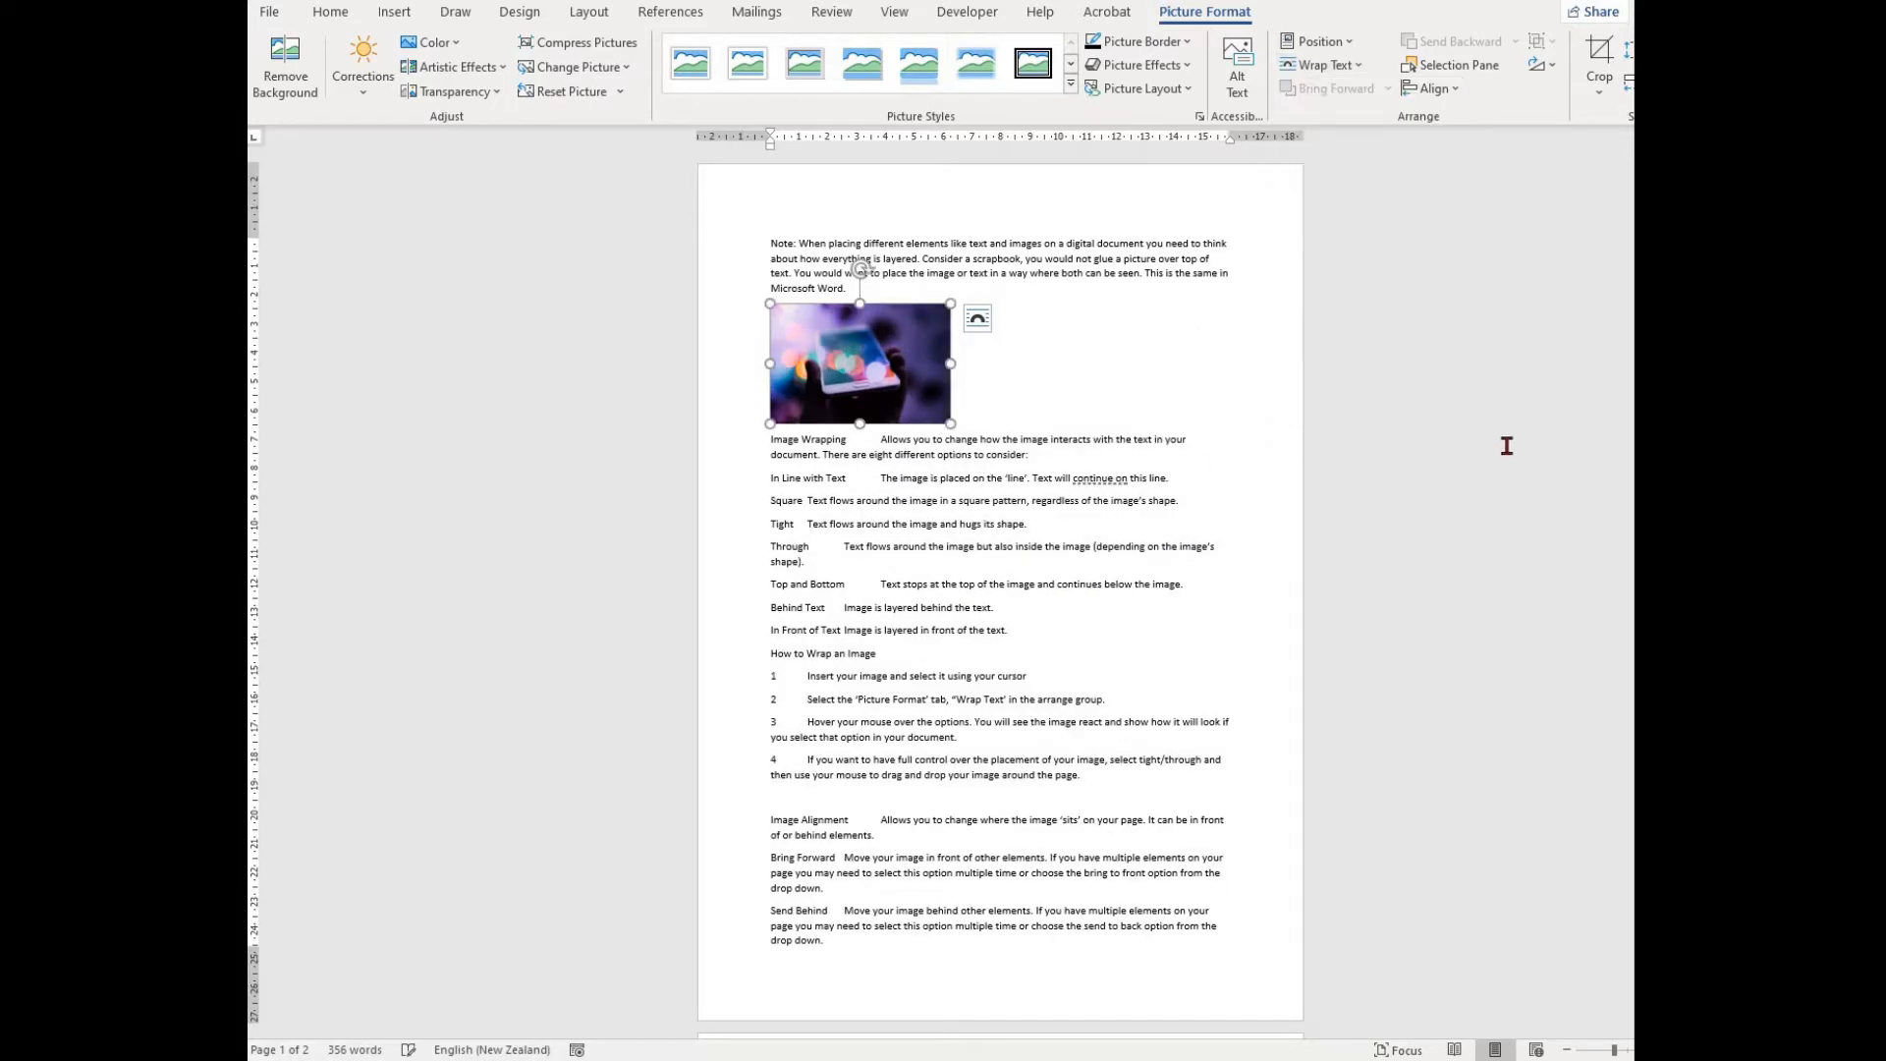
Step: Move the inline image into the Image Wrapping paragraph and on to the start of the "In Line with Text" line
drag(883, 356, 884, 442)
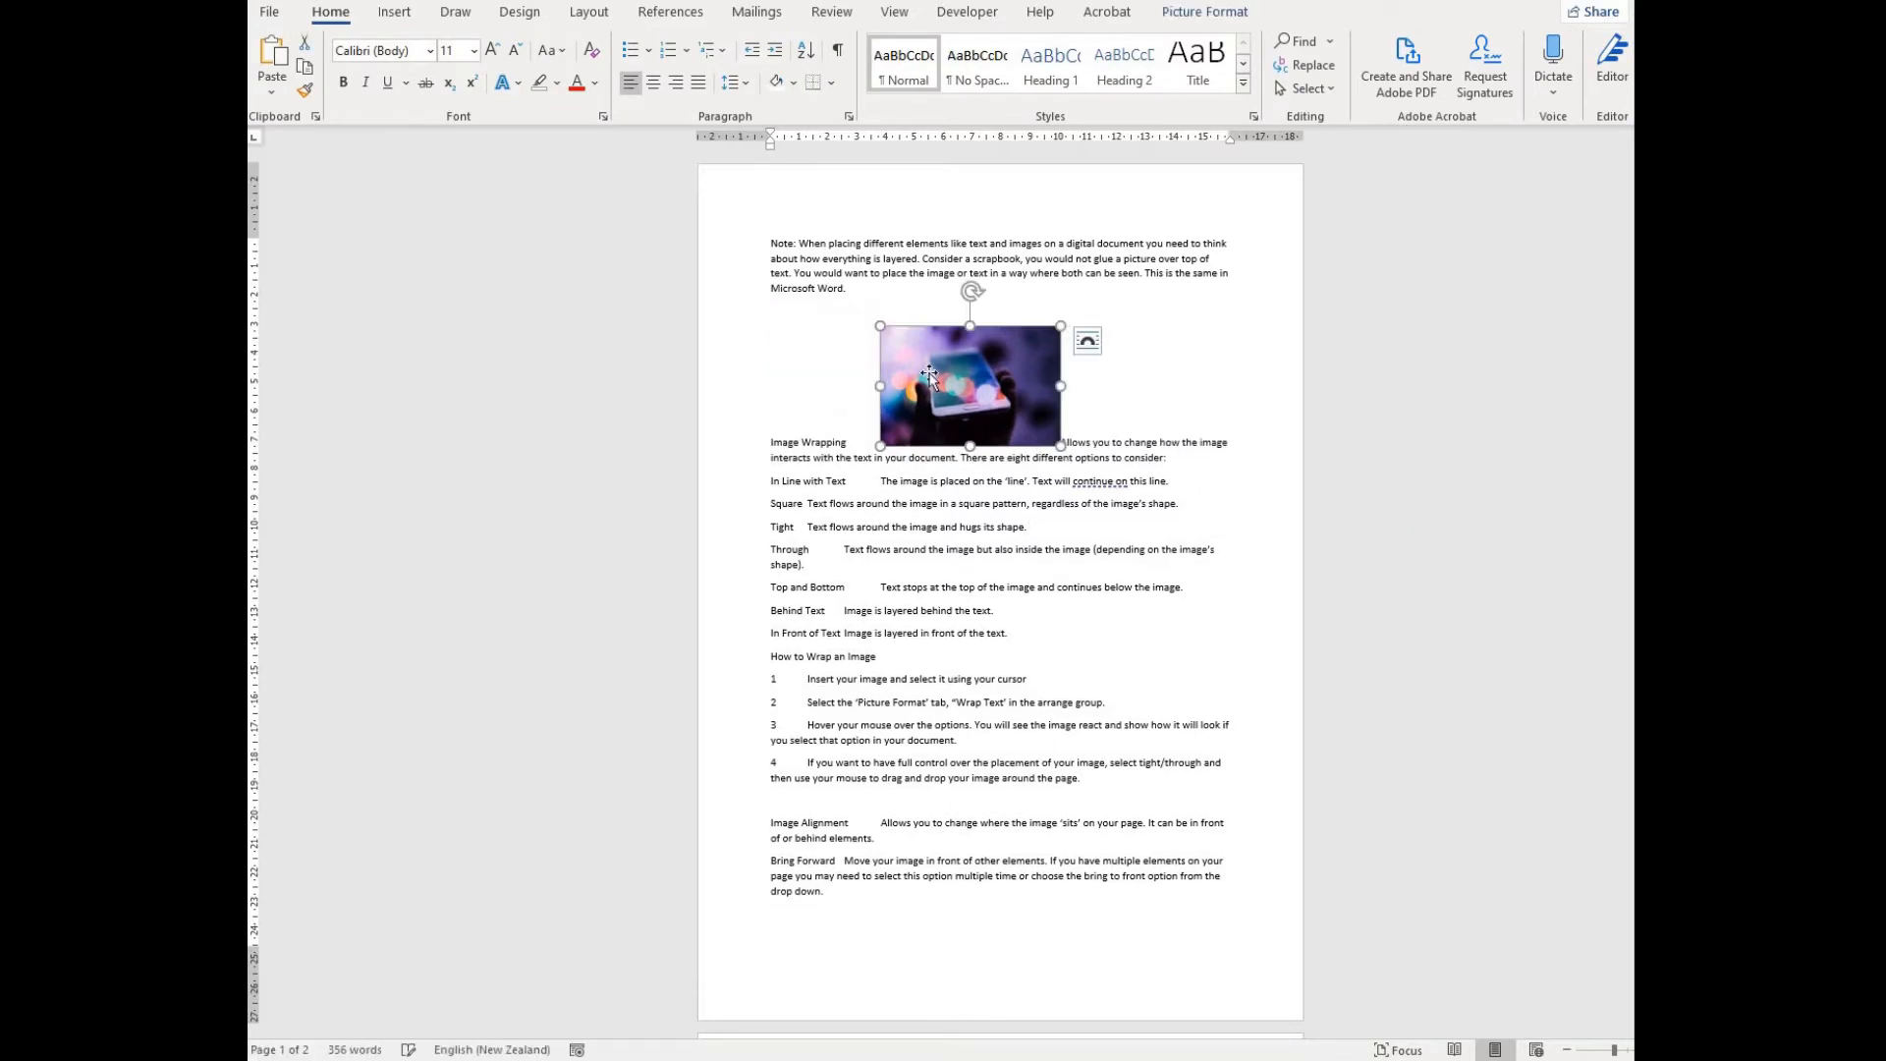
drag(939, 368, 770, 478)
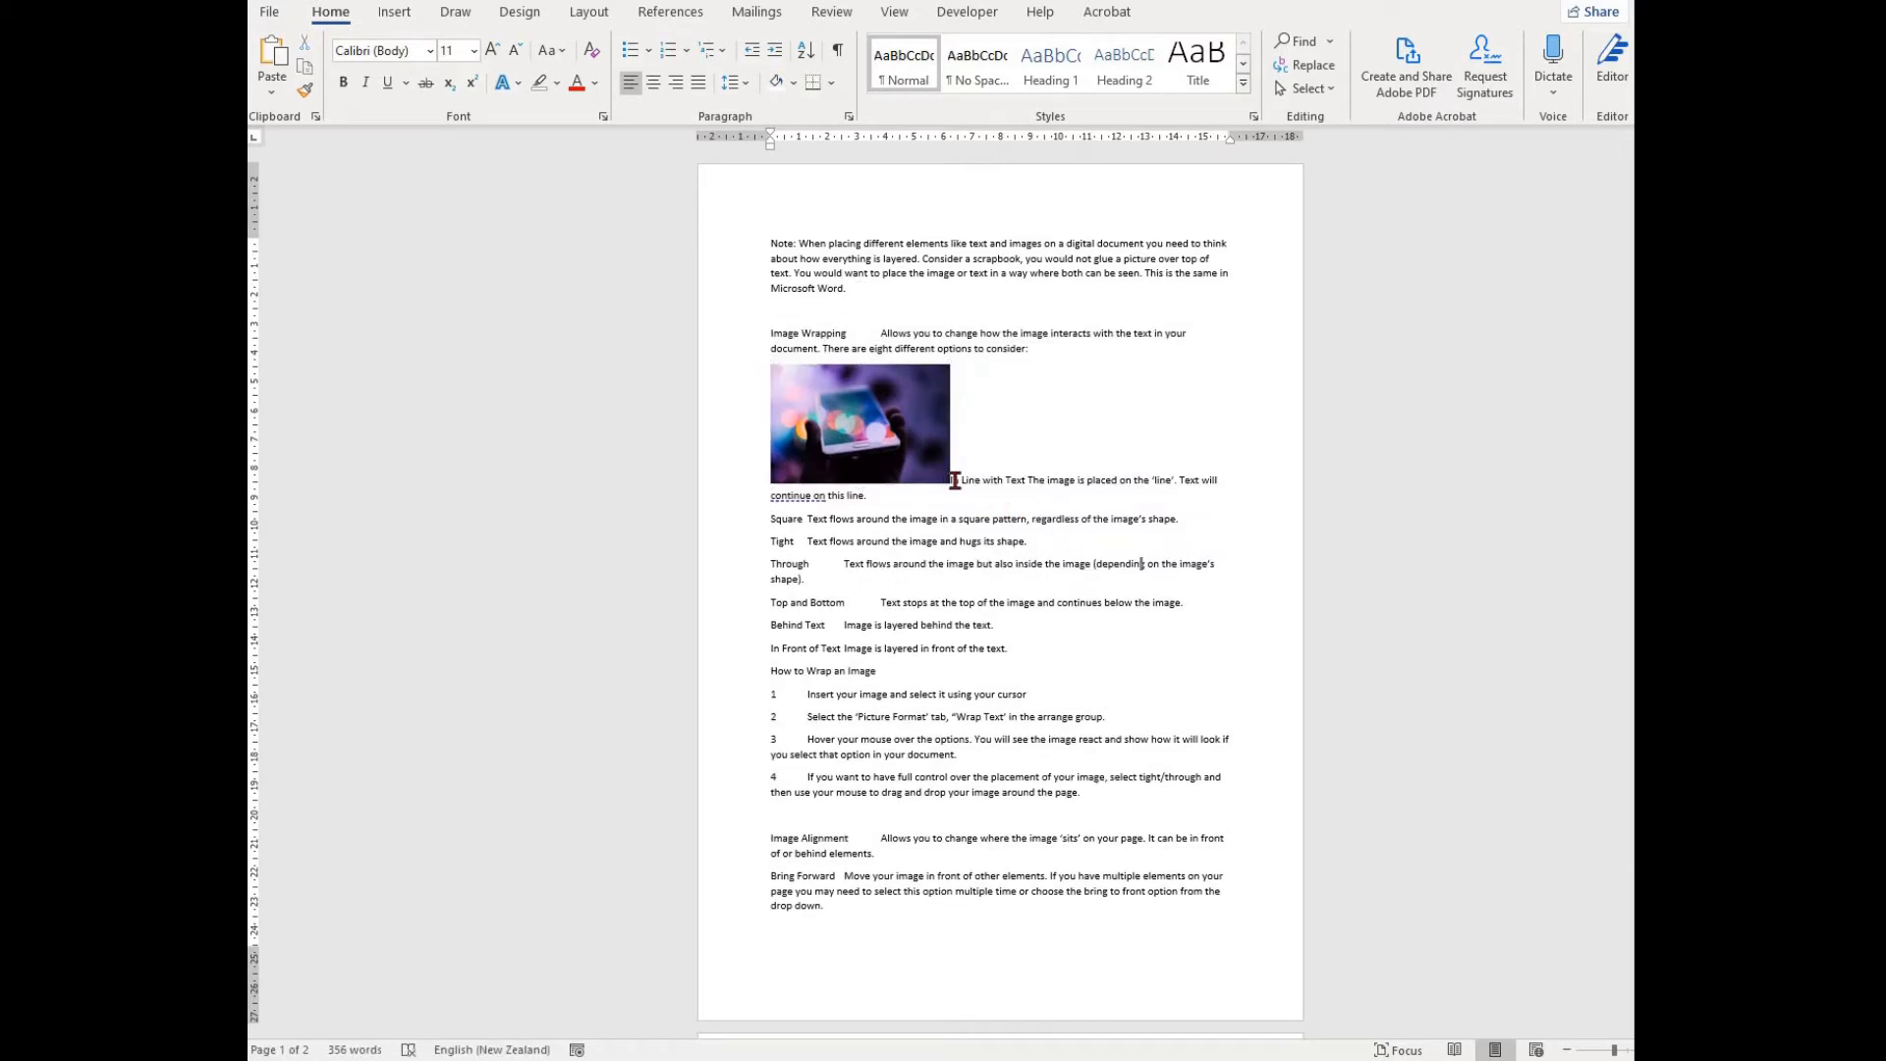
triple_click(1110, 479)
click(971, 479)
Step: Apply Square text wrapping to the image and move it to the middle of the wrapping-option descriptions
click(938, 472)
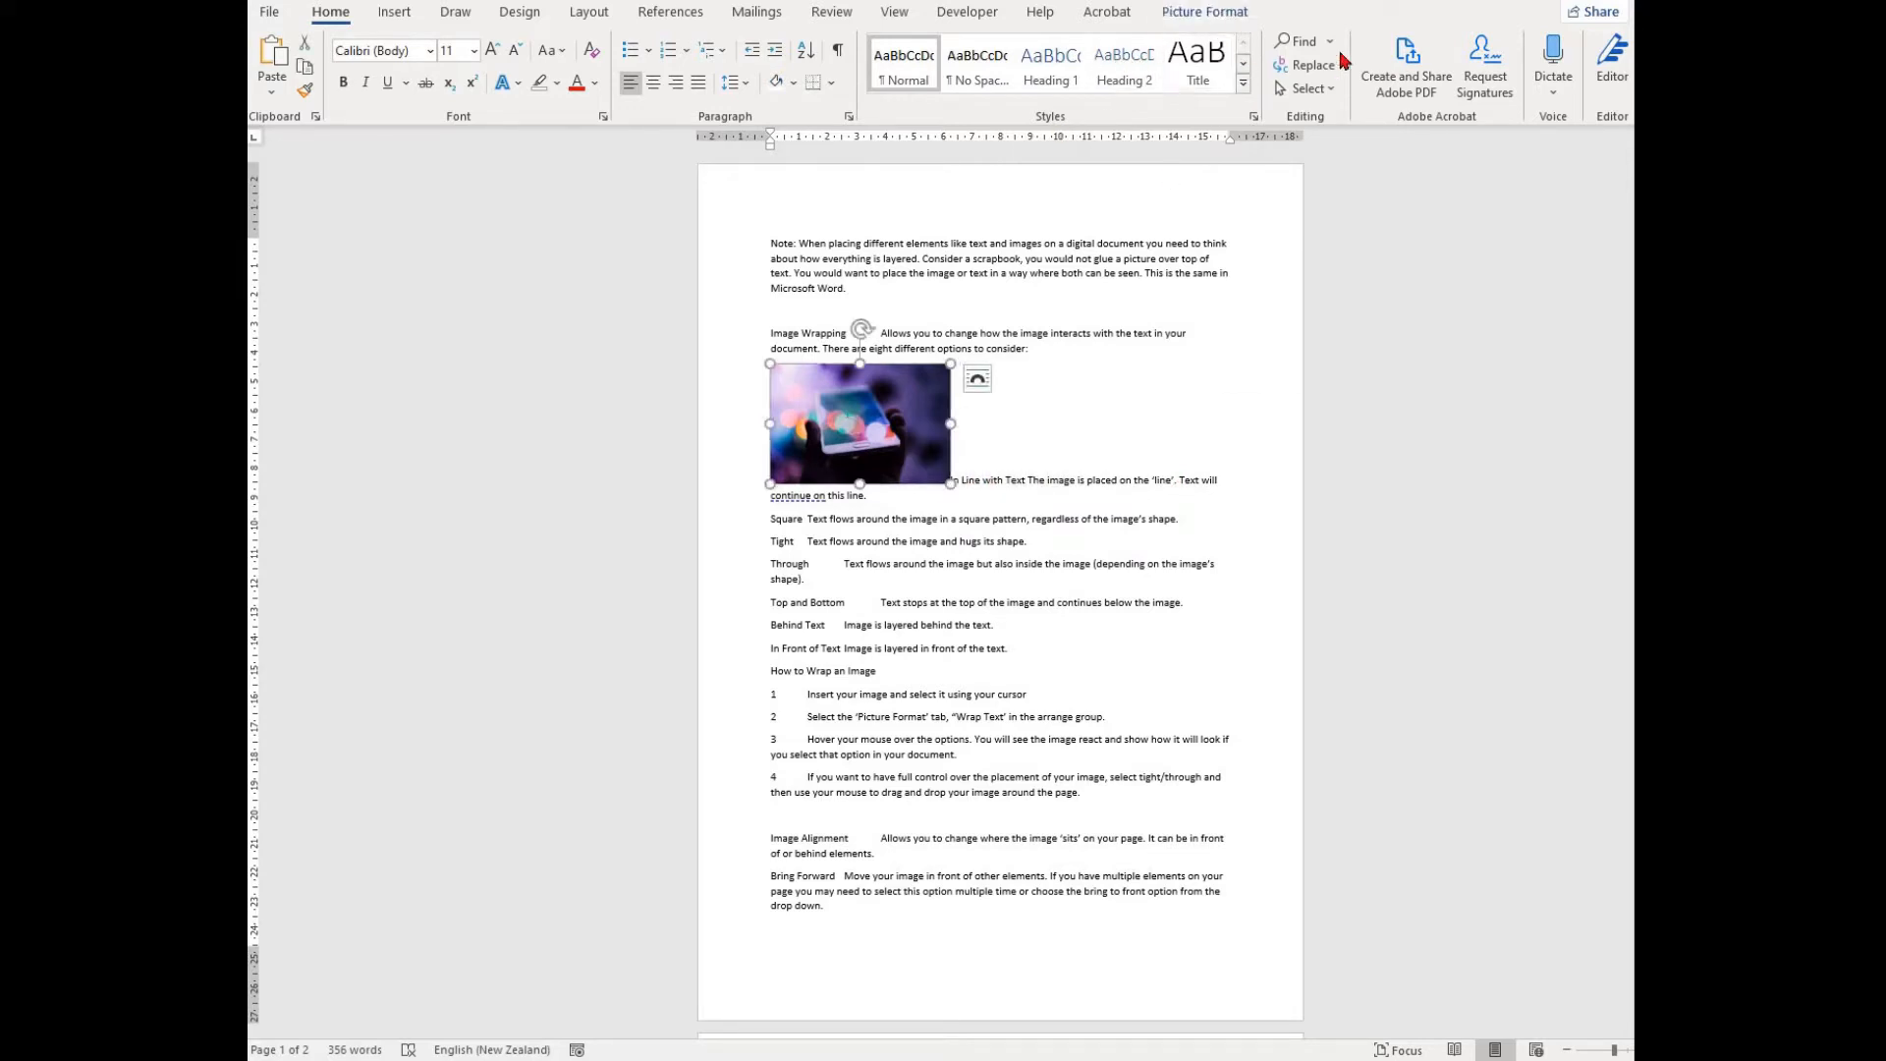
click(1204, 12)
click(1360, 66)
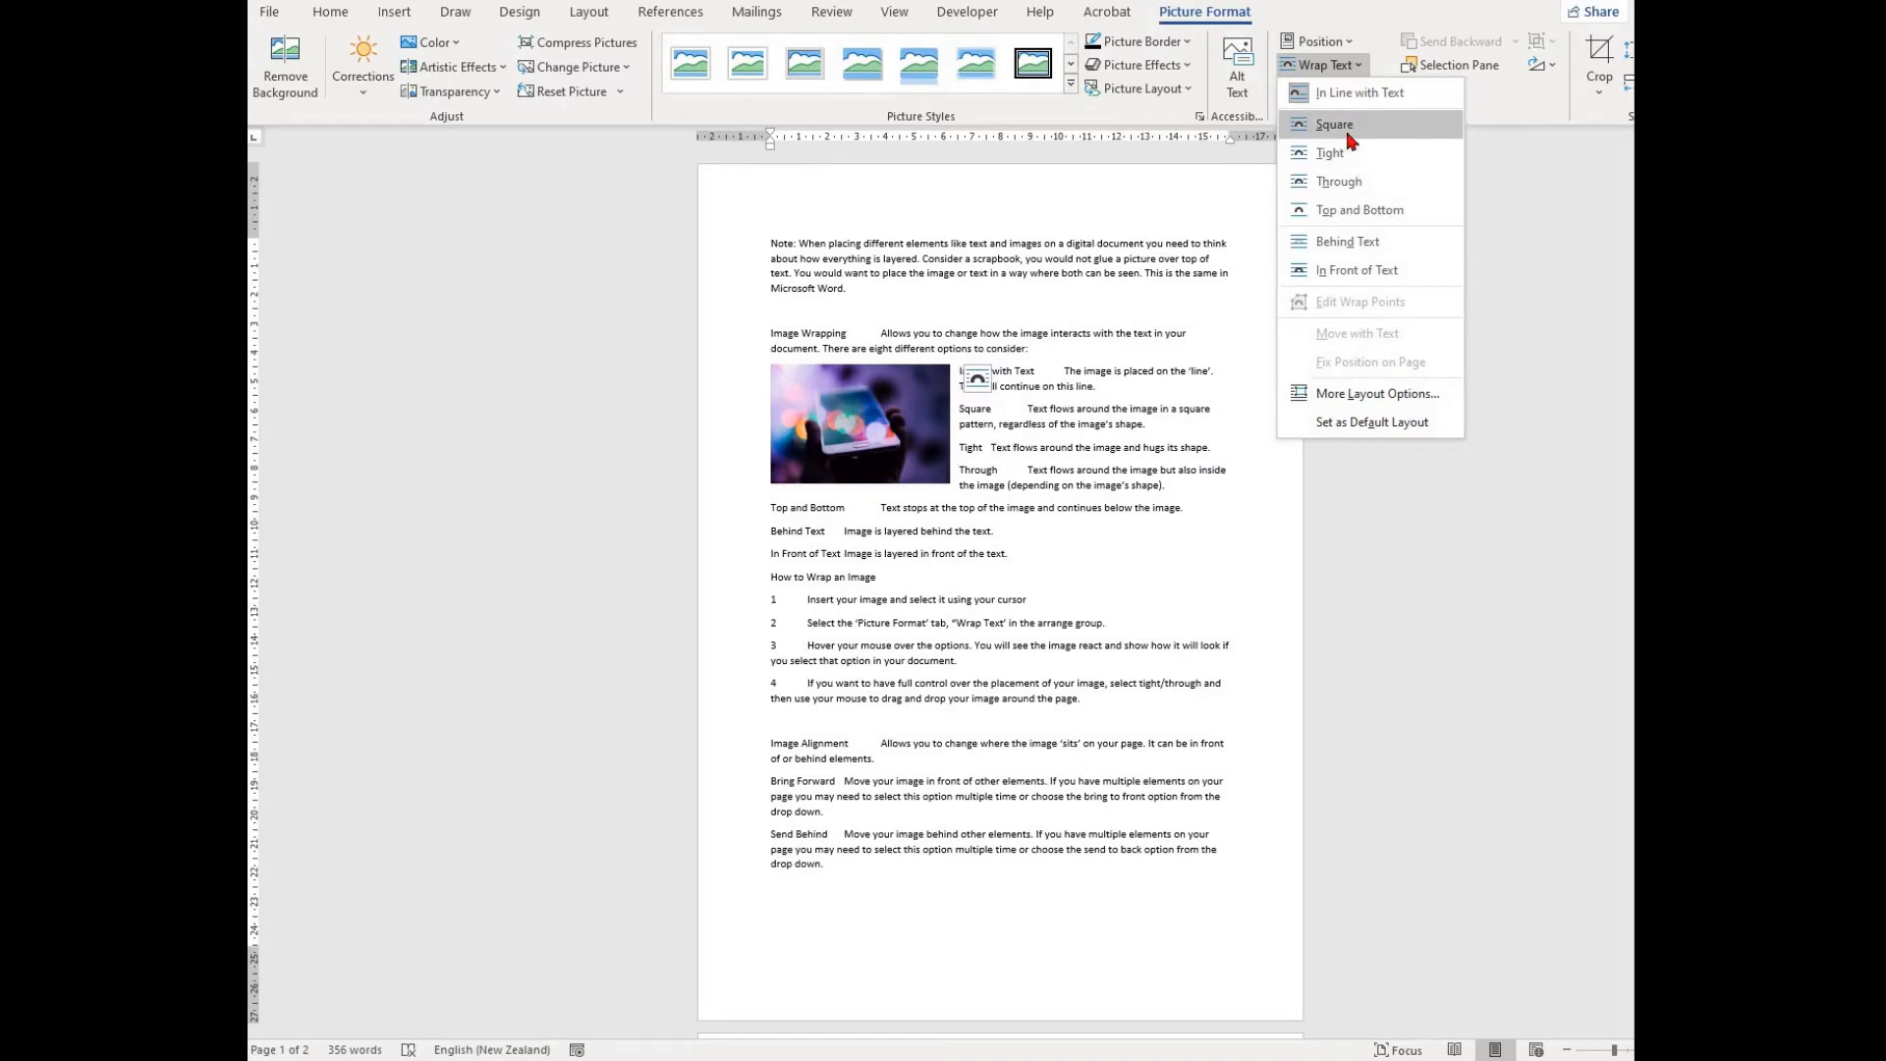
click(911, 407)
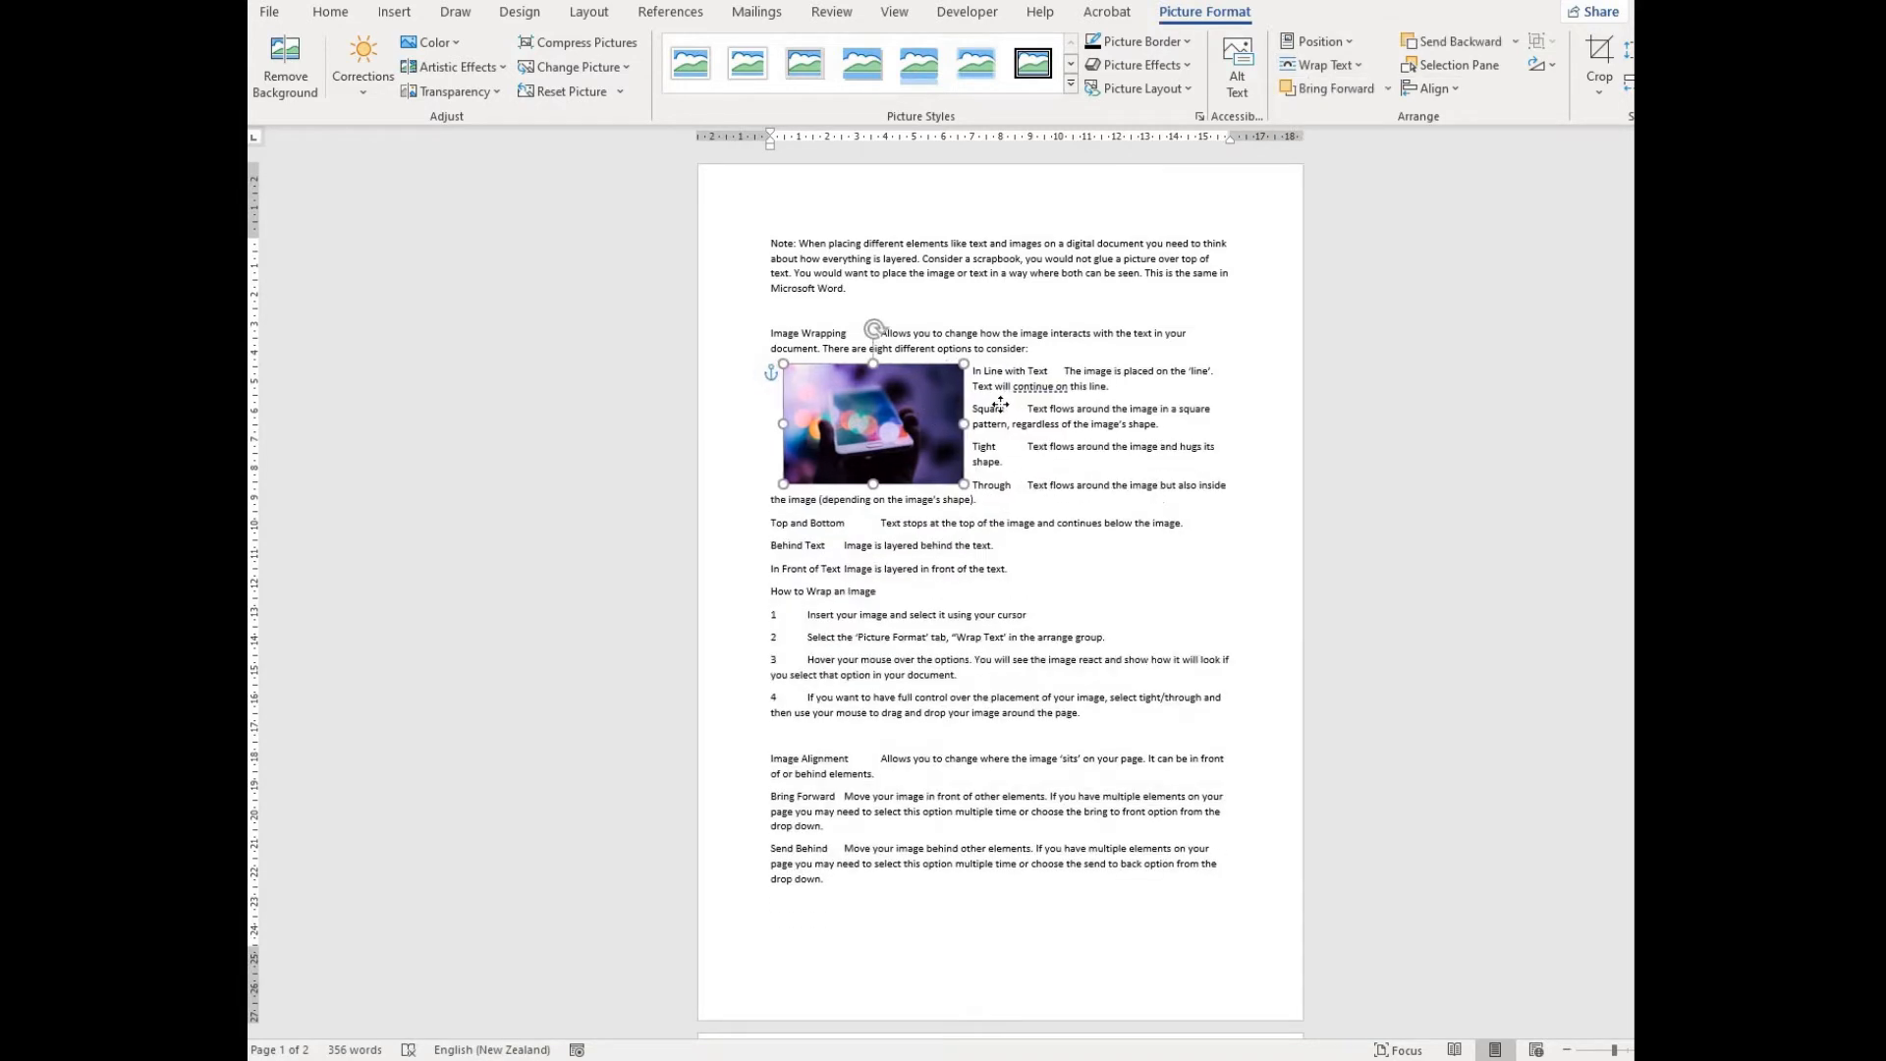
drag(912, 407, 1043, 407)
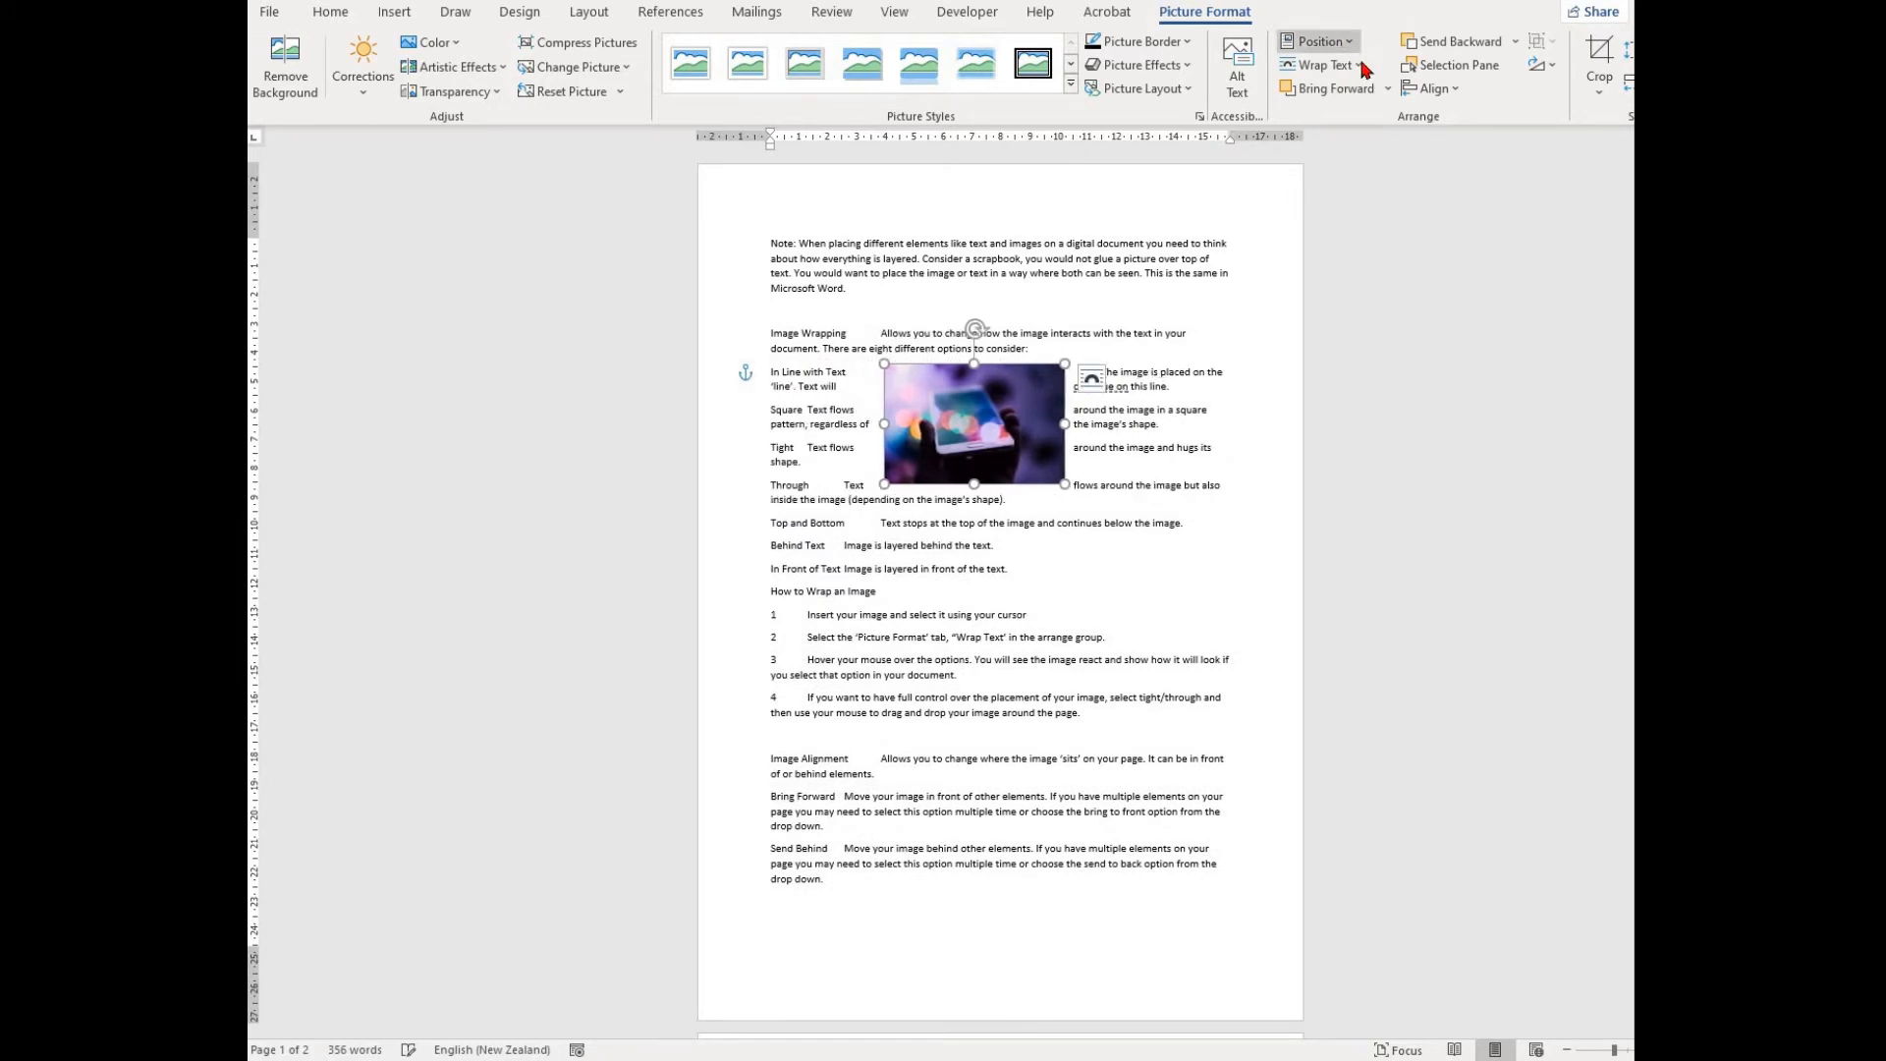
Step: Try Tight text wrapping on the centred image and return it to Square wrapping
click(1321, 65)
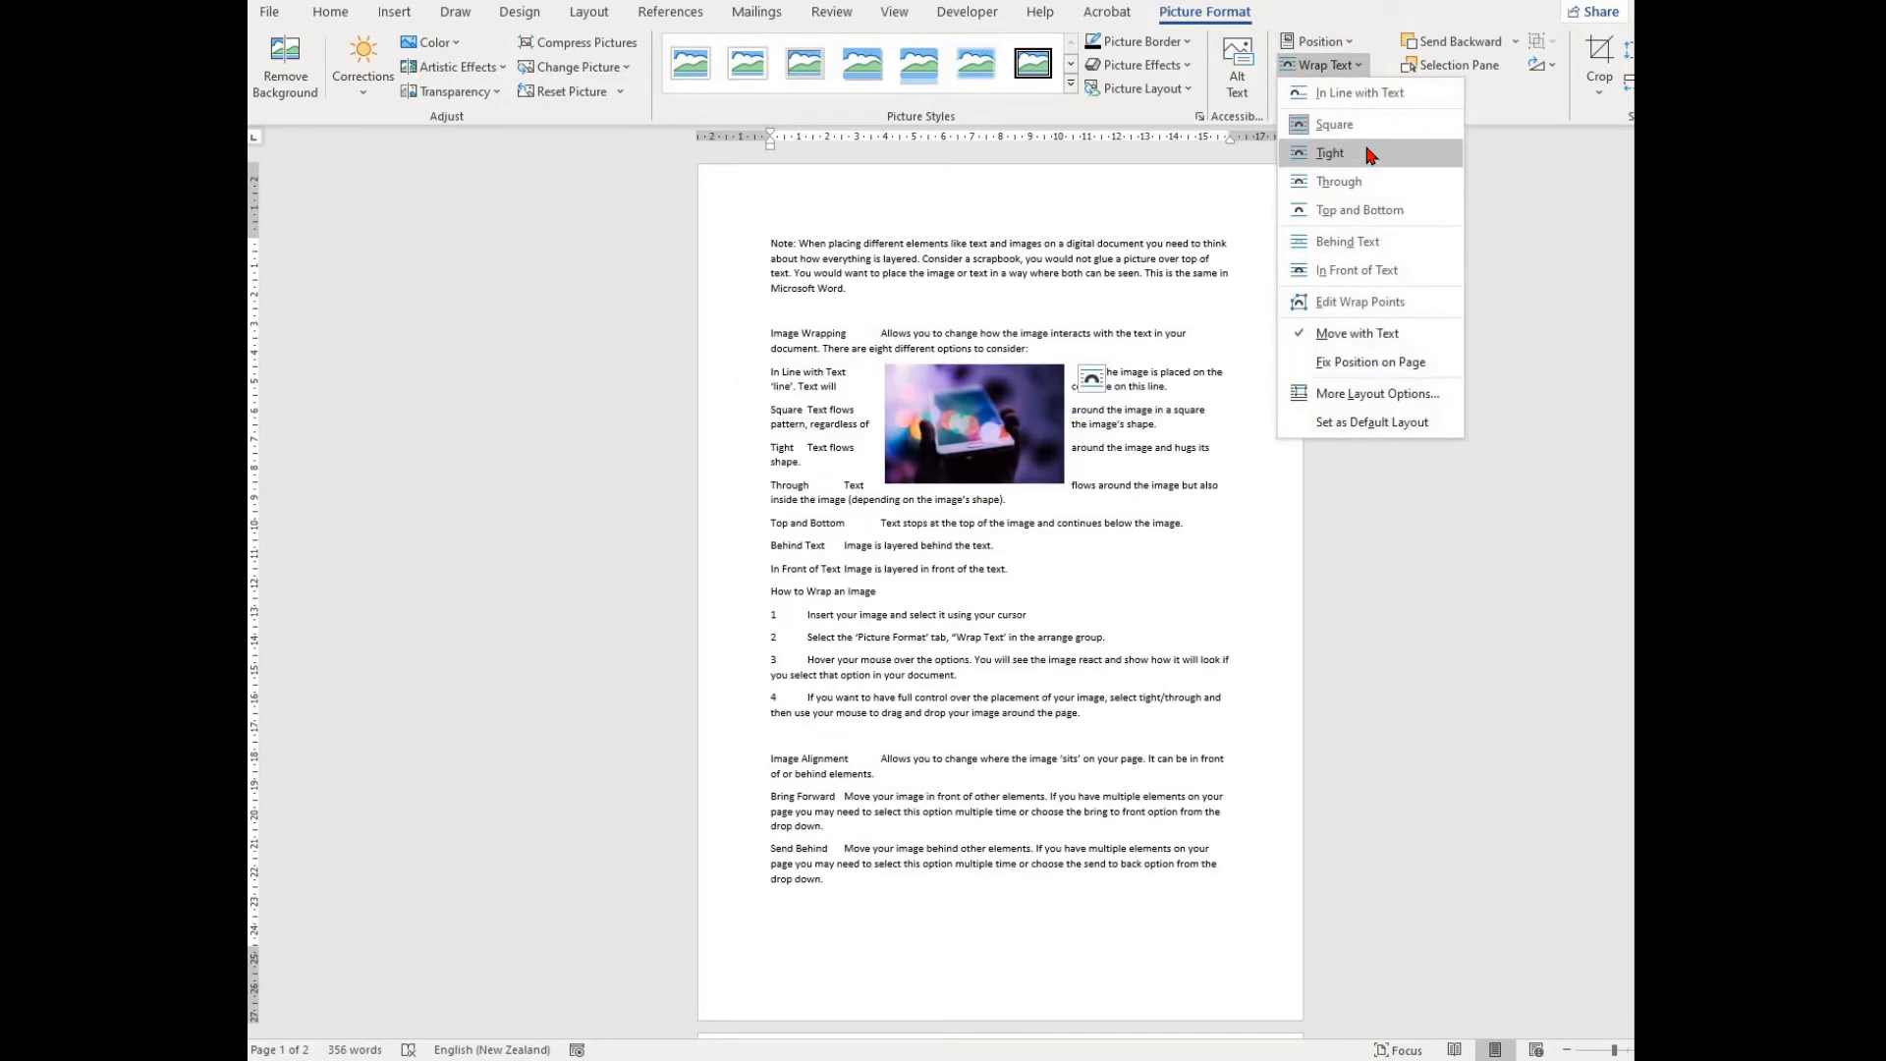
click(1370, 155)
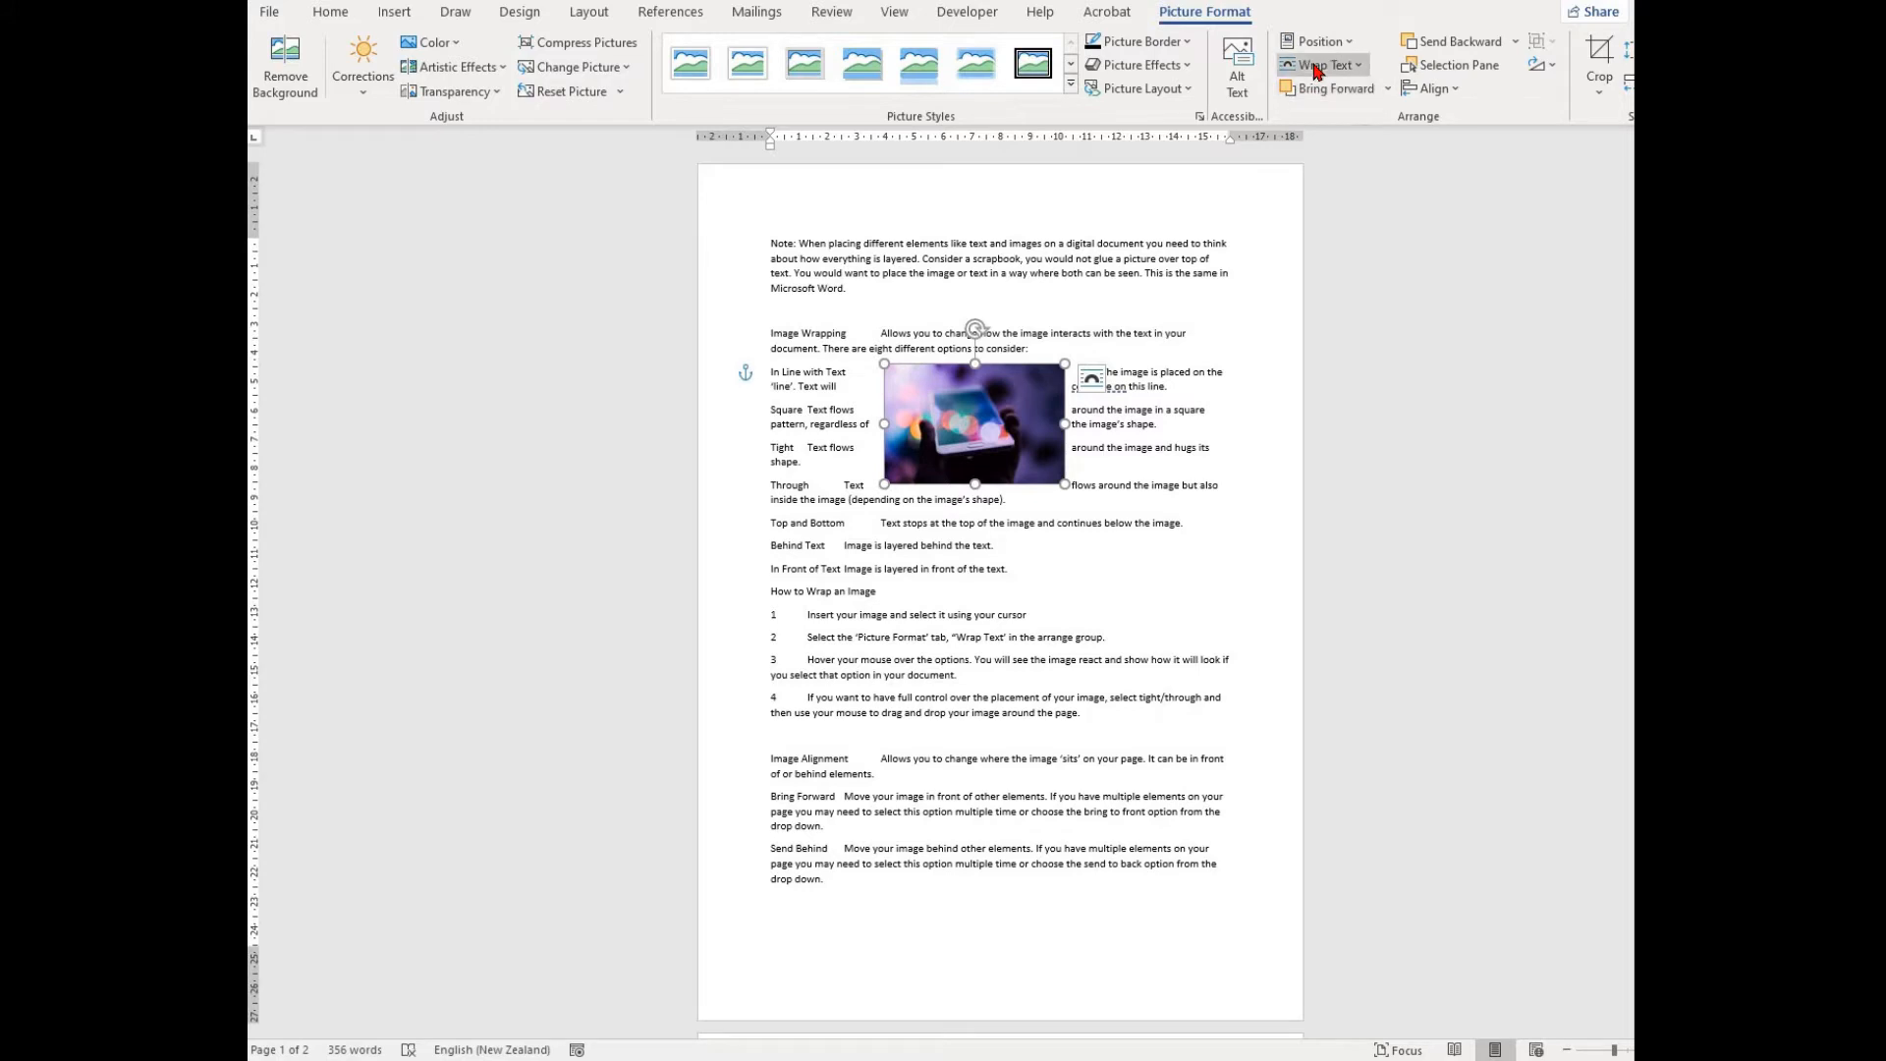
click(1327, 65)
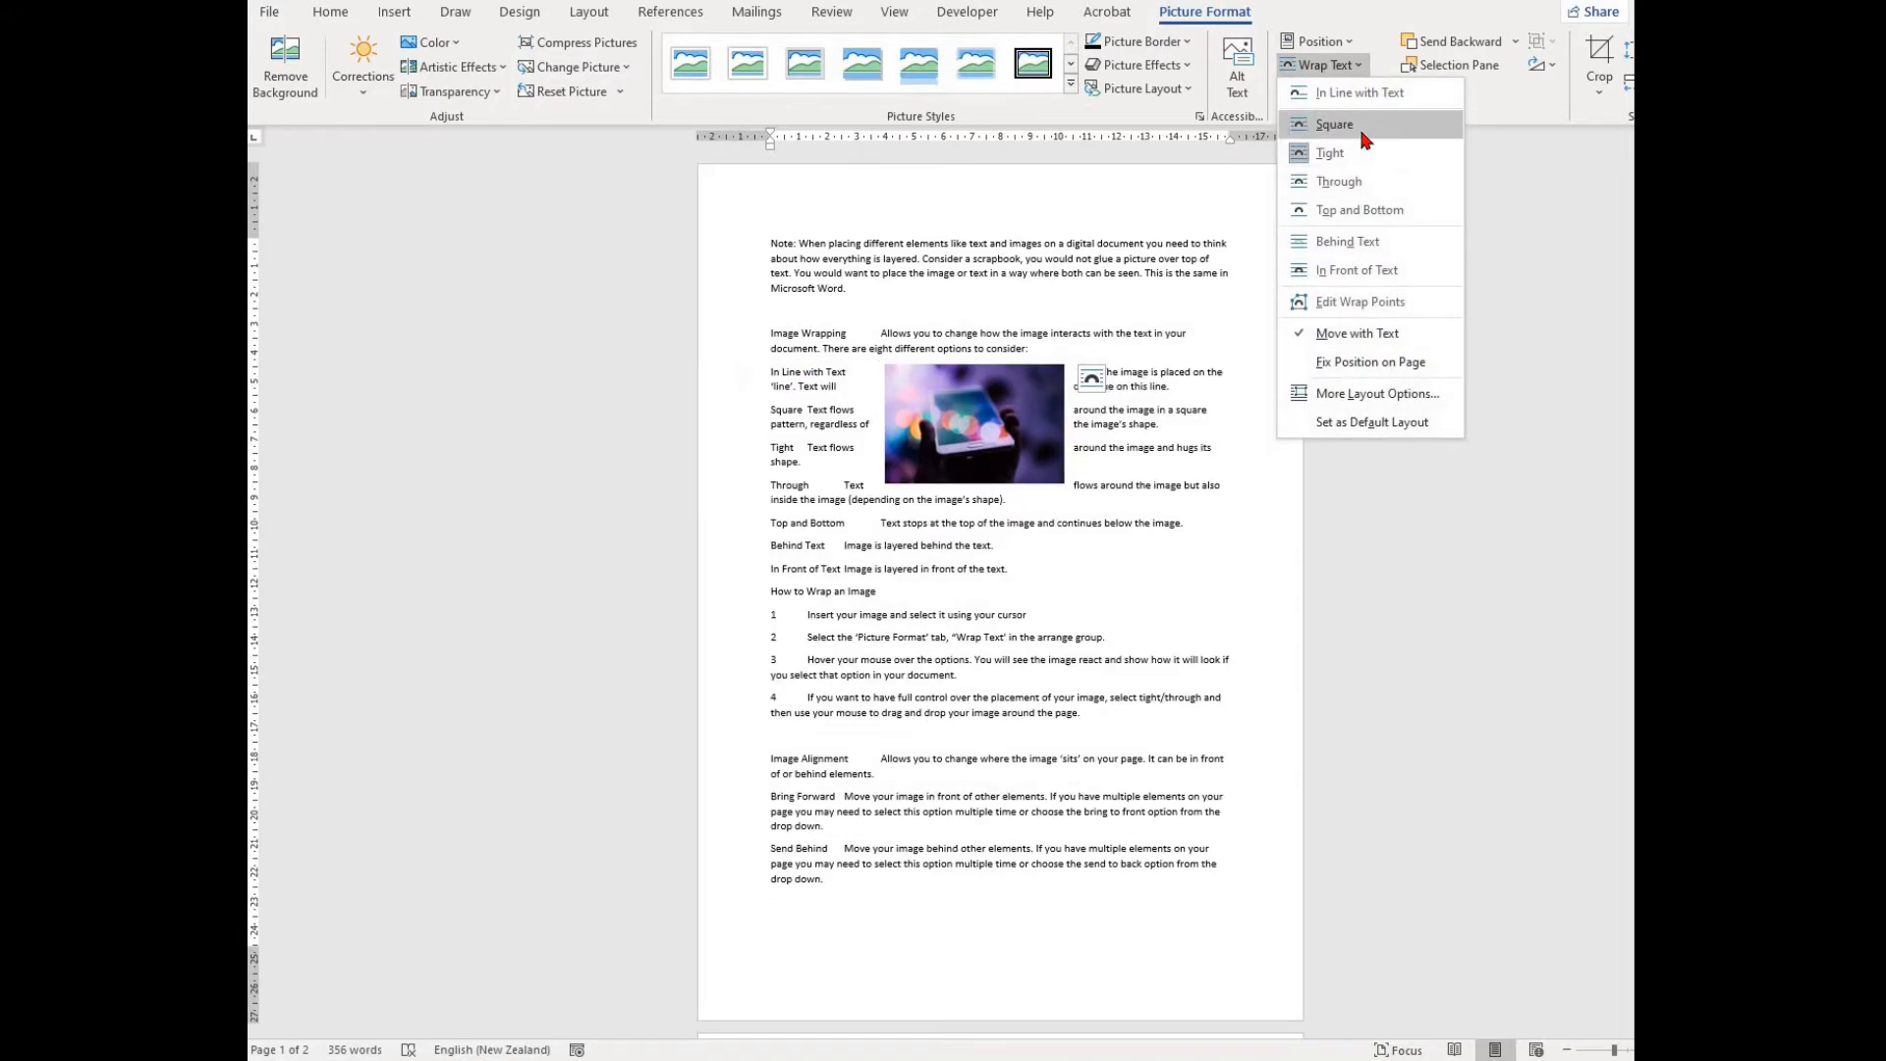
click(1355, 124)
Step: Set the centred image's text wrapping to Top and Bottom
click(1352, 69)
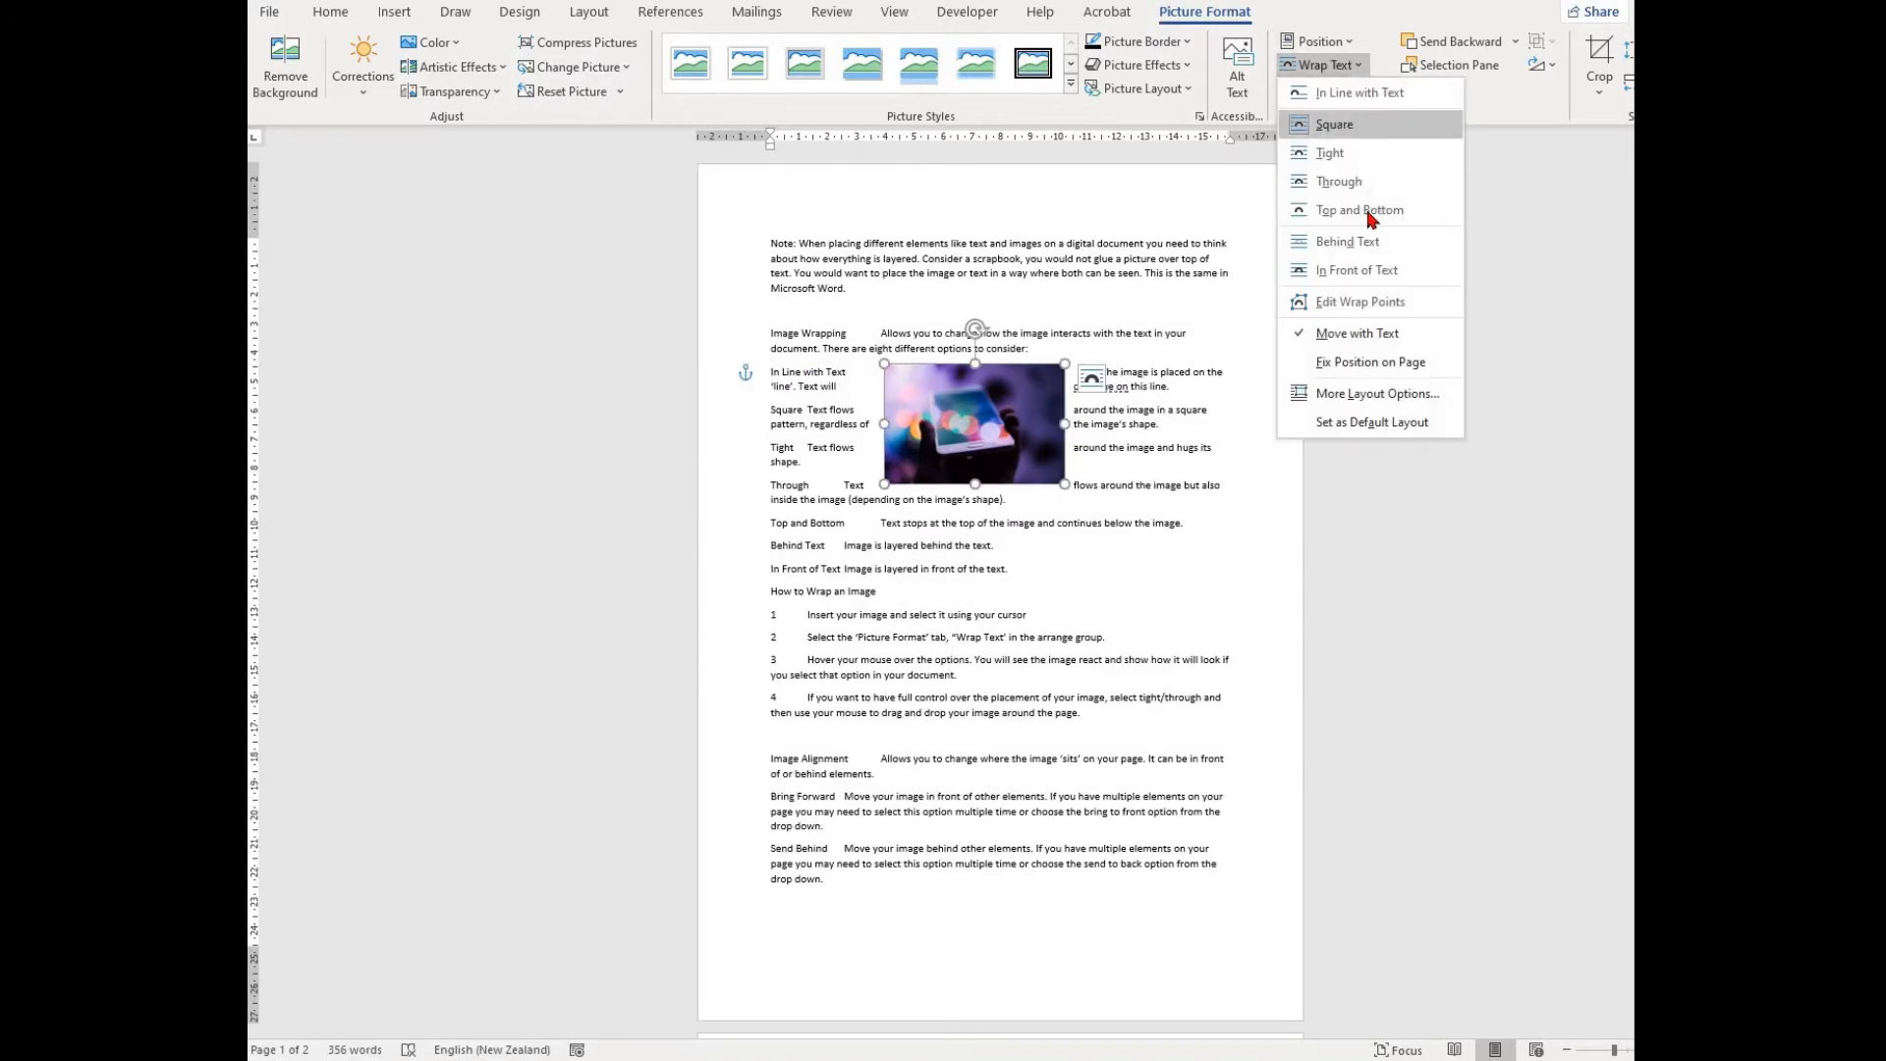
click(1370, 216)
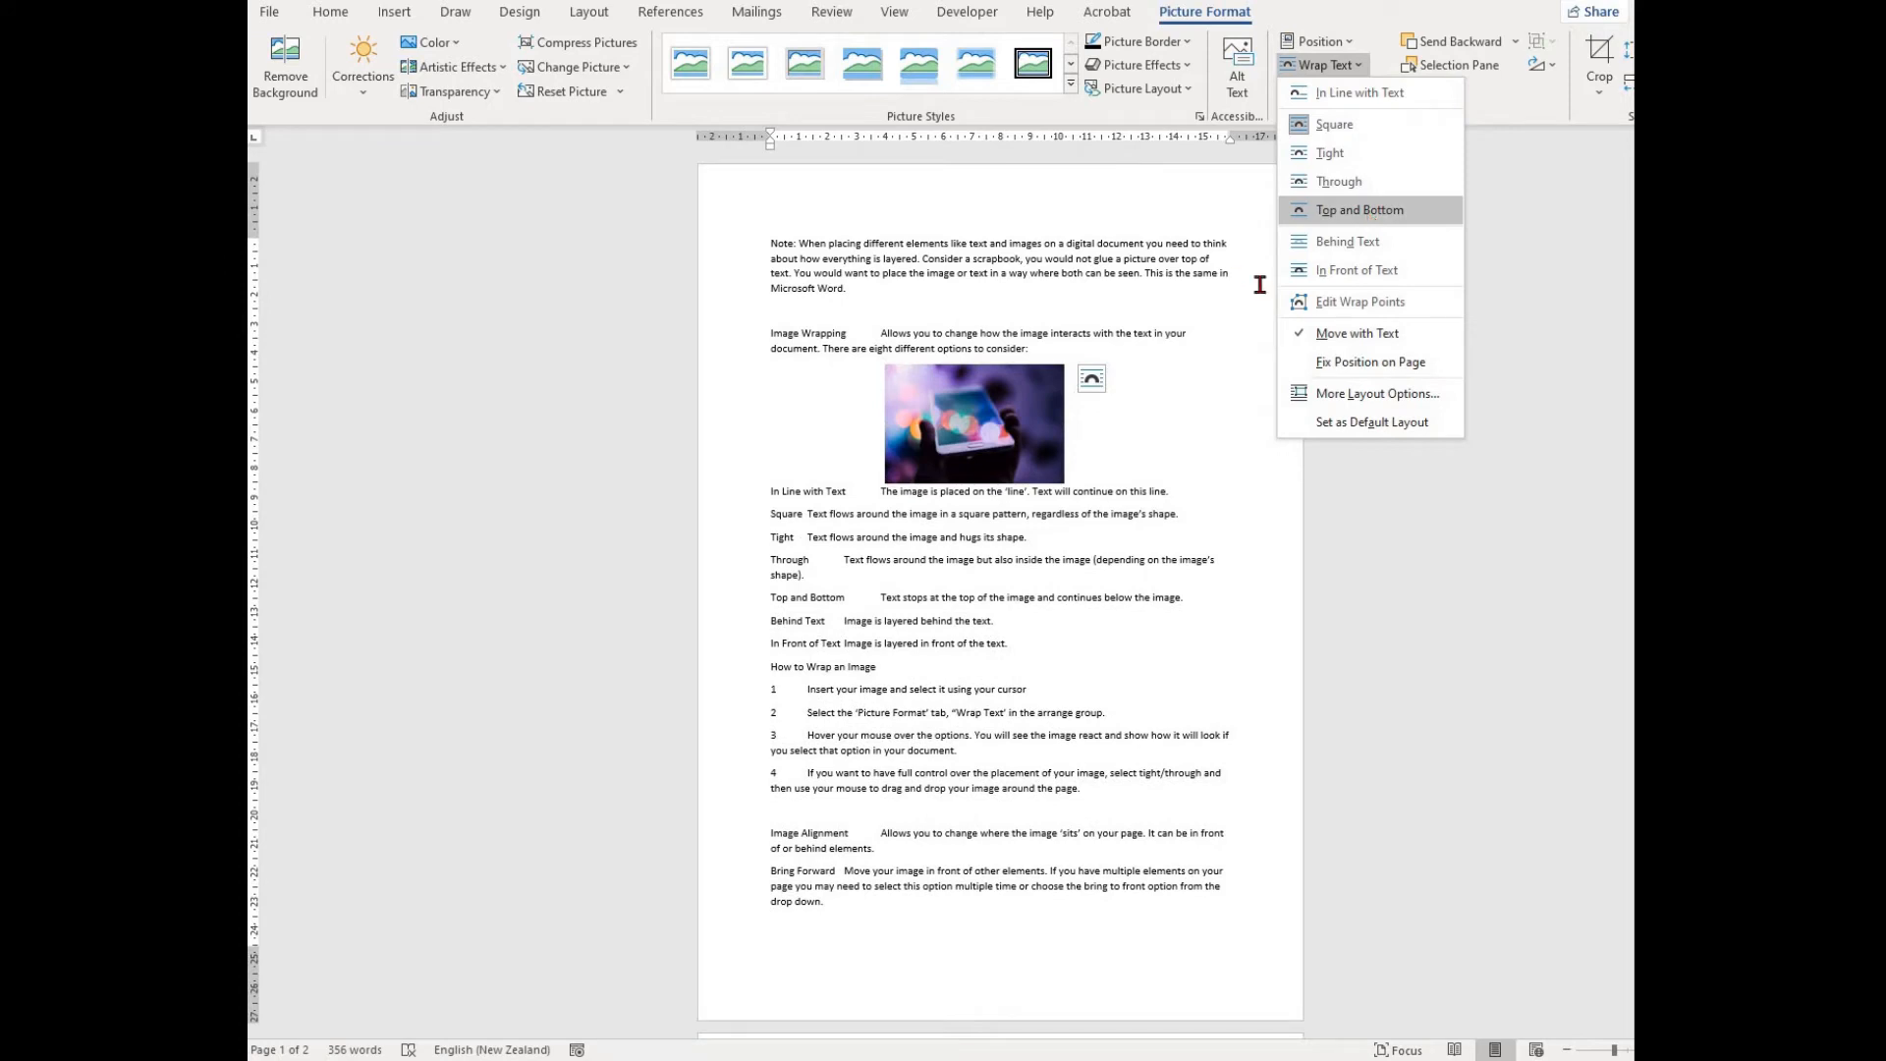
click(1626, 474)
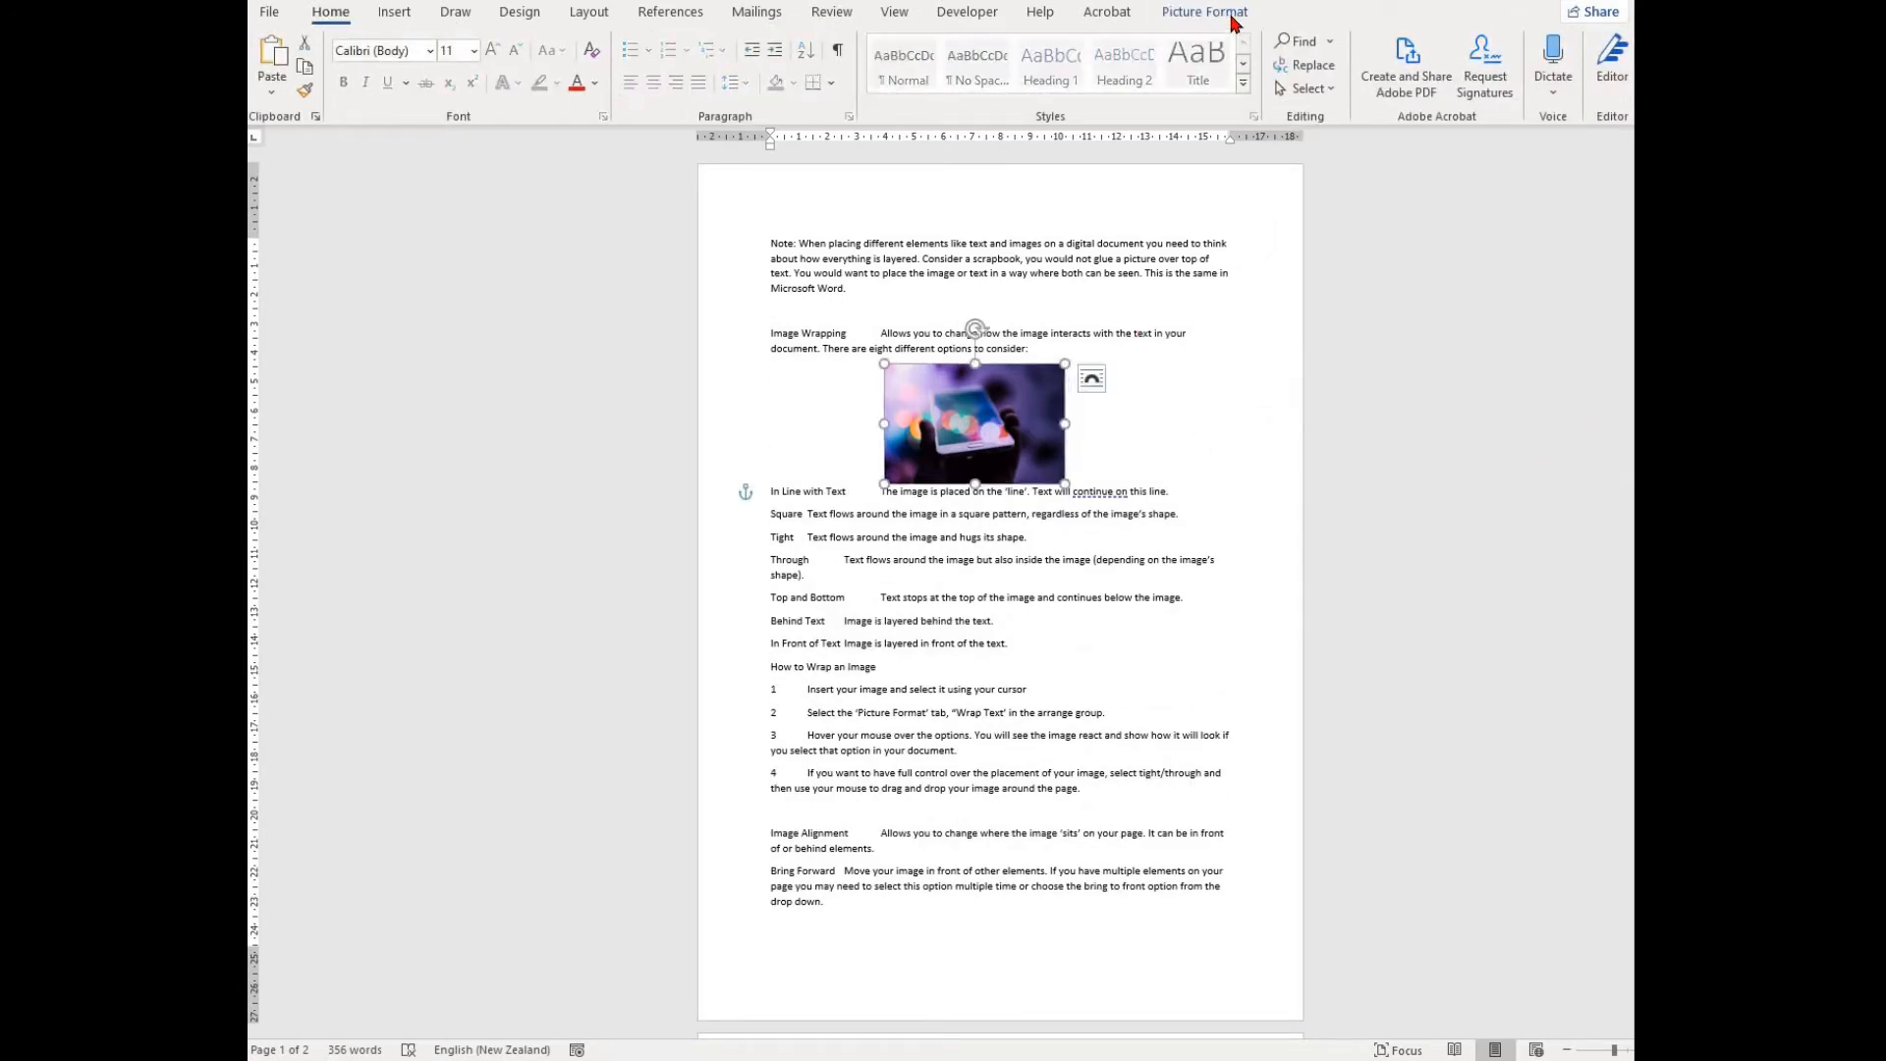
Step: Change the centred image's text wrapping to Behind Text
click(1231, 15)
click(1344, 69)
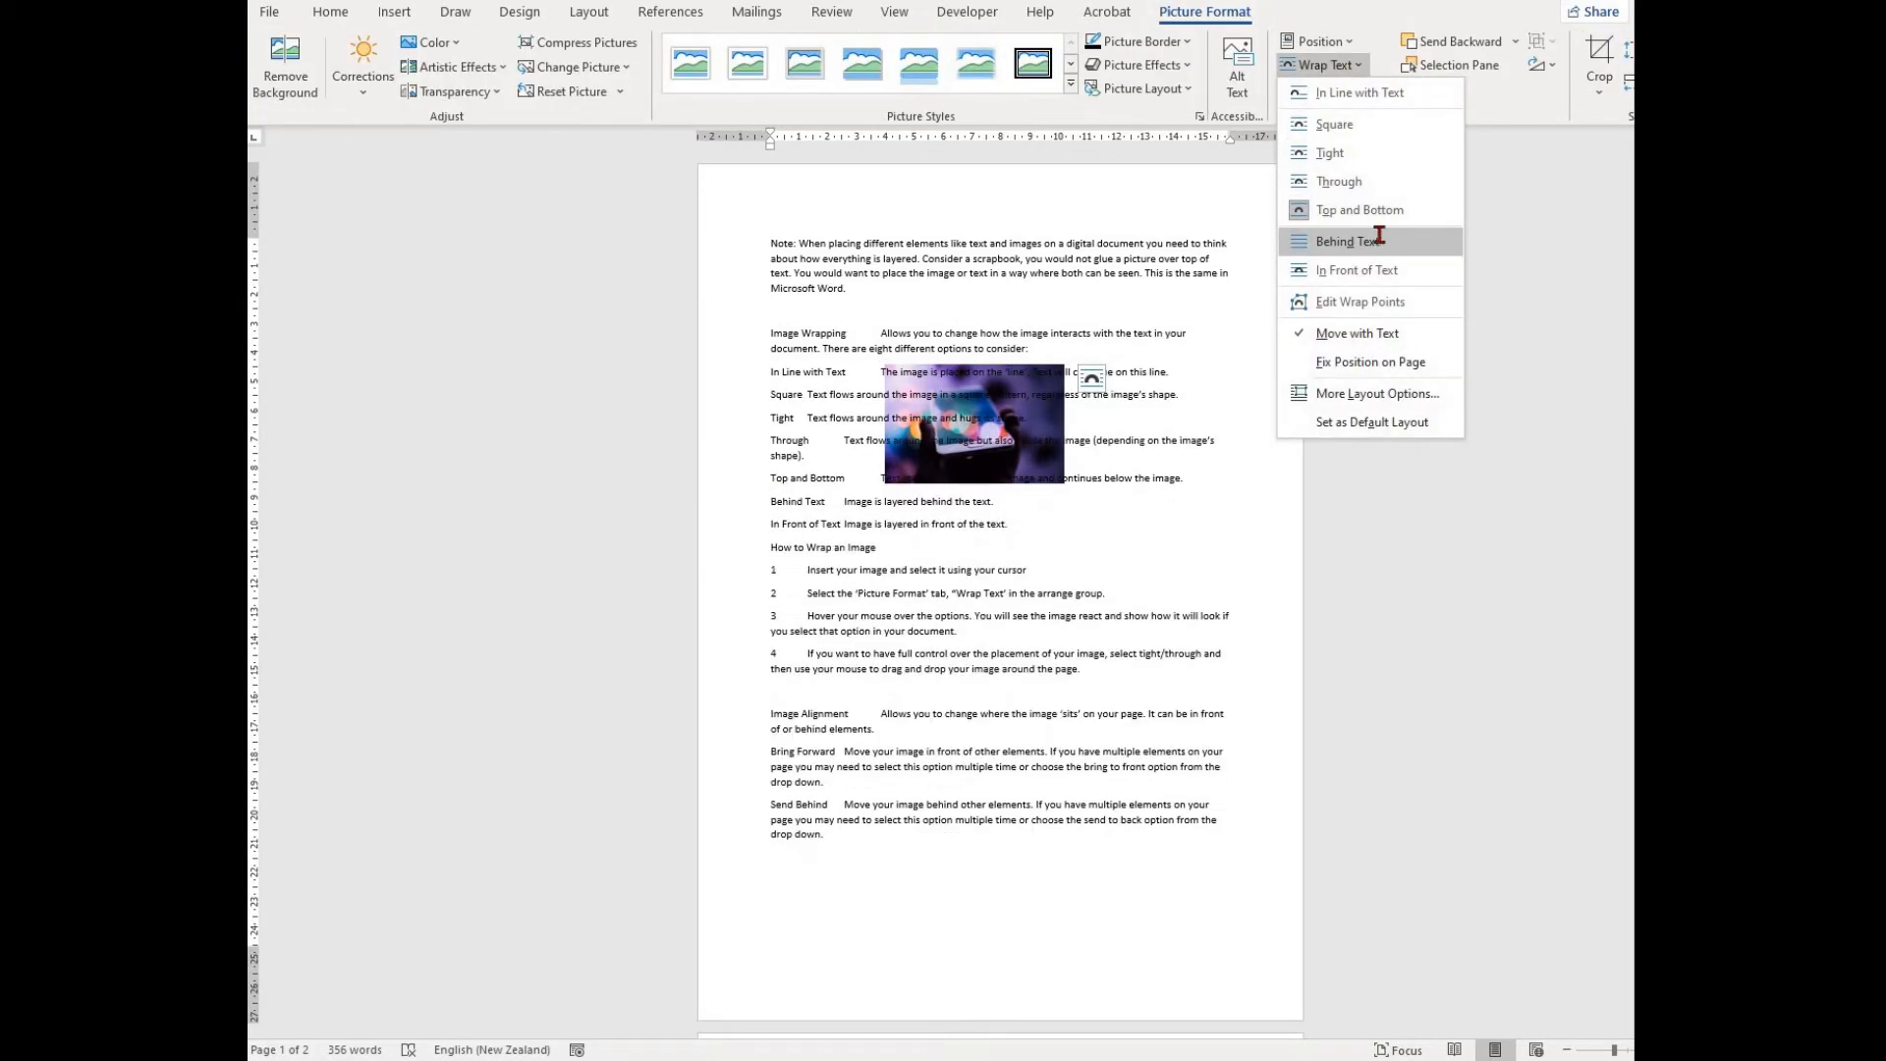
click(1379, 239)
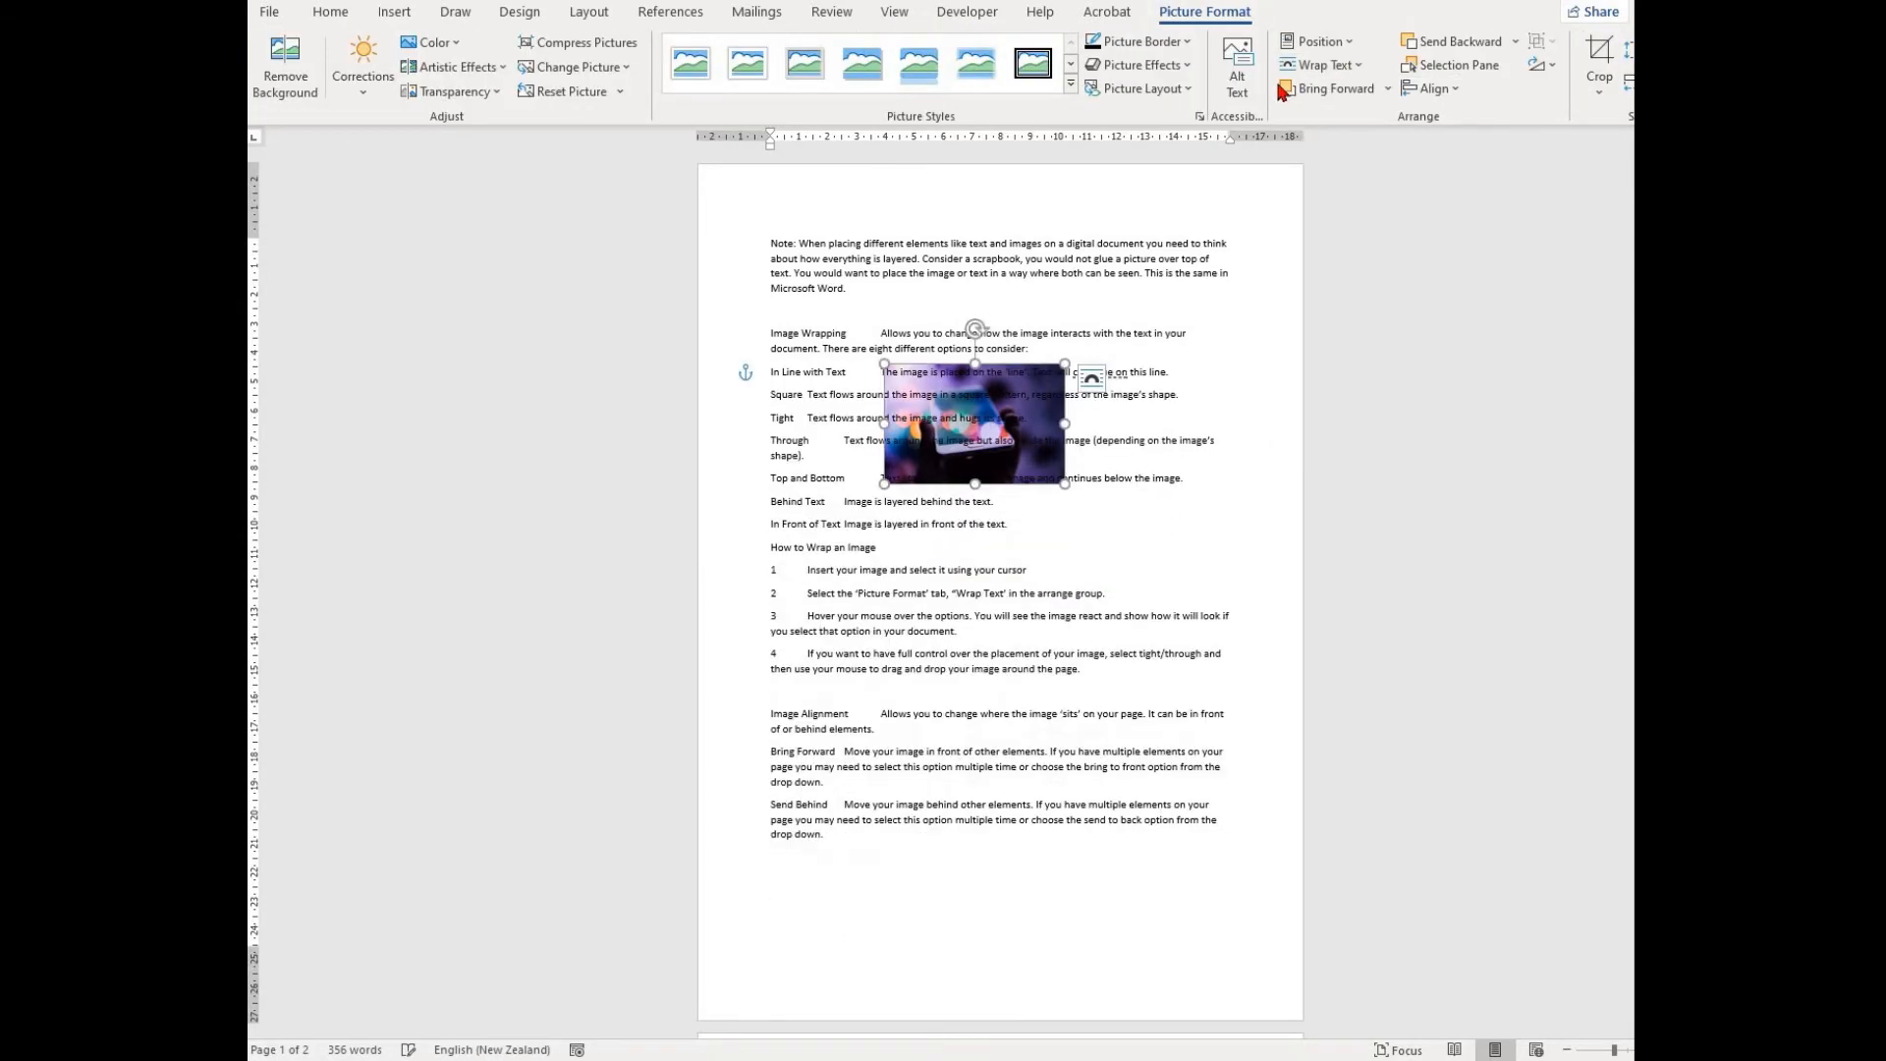
Step: Set the image's wrapping to In Line with Text and place it directly below the opening note
click(1326, 65)
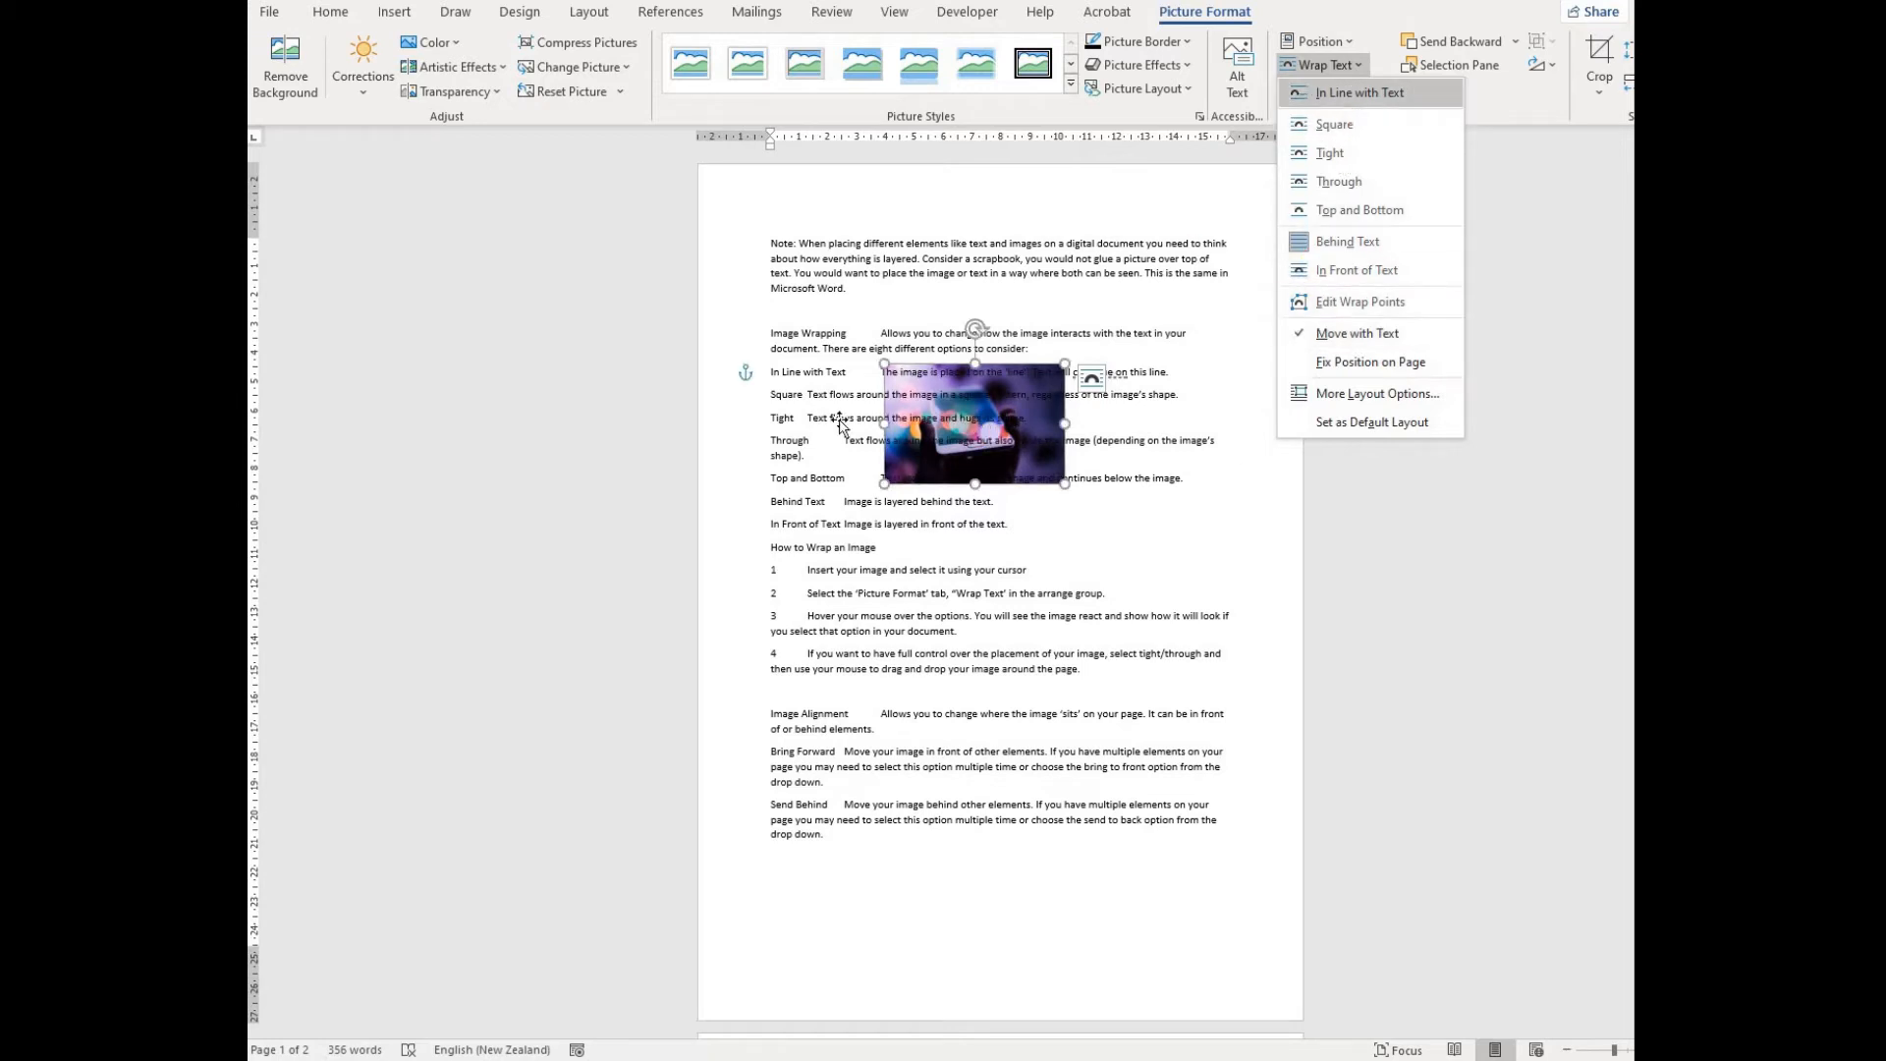
click(1356, 92)
drag(851, 354, 845, 312)
click(1166, 437)
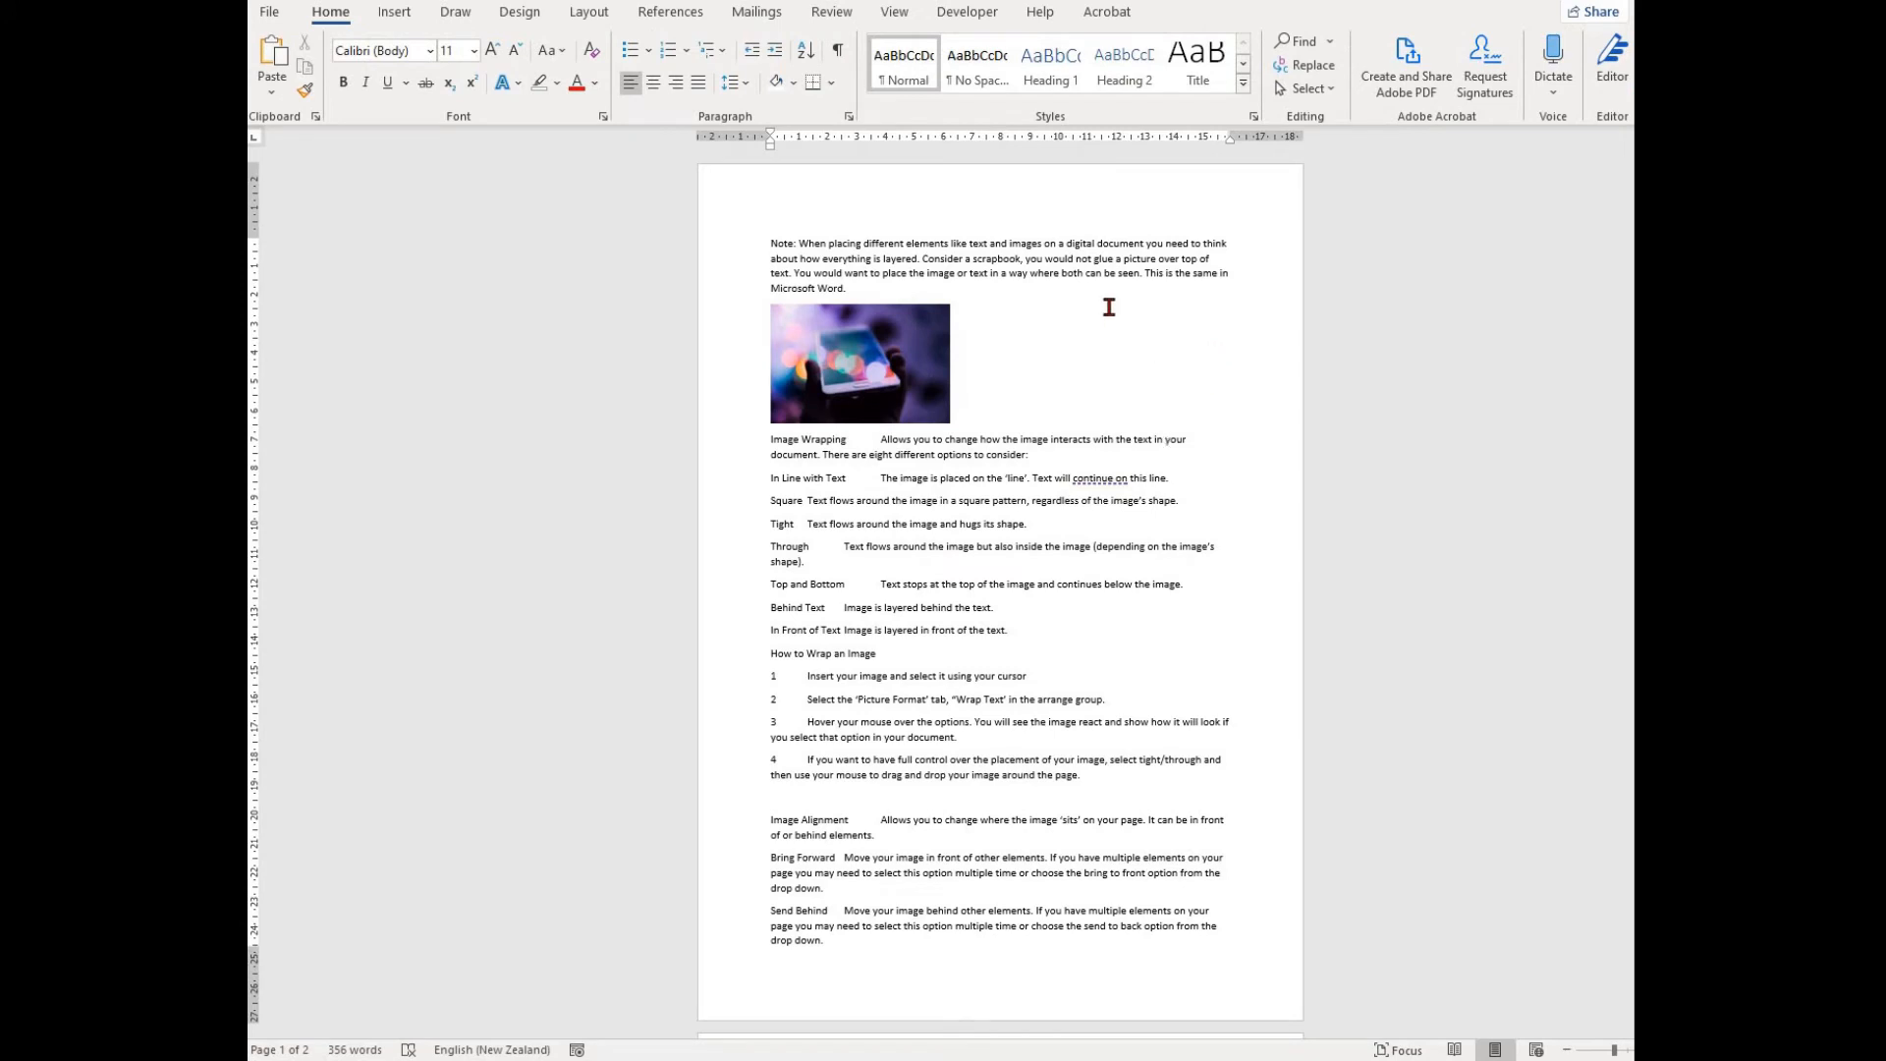
Step: Apply Square wrapping to the image below the note and move it to the right margin beside the Image Wrapping paragraph
drag(1080, 349, 976, 378)
click(1205, 12)
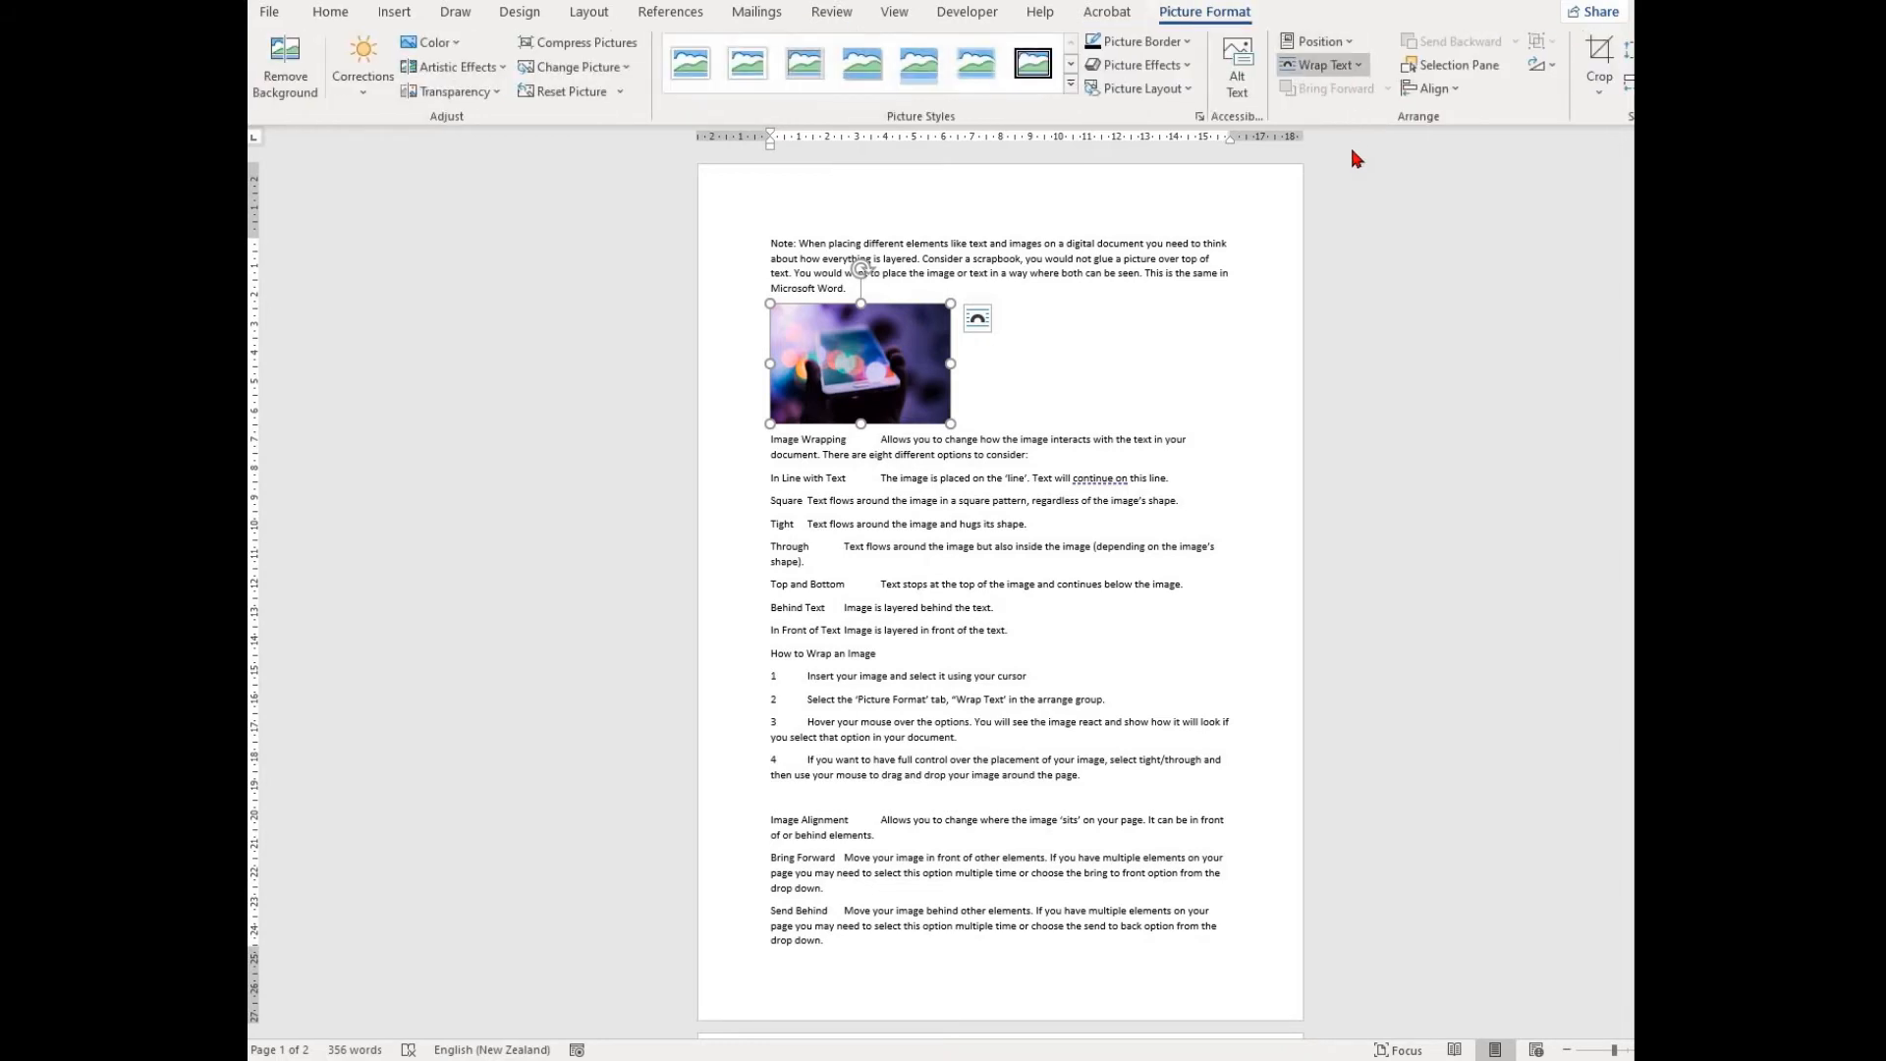
click(1326, 65)
click(1376, 115)
click(1019, 324)
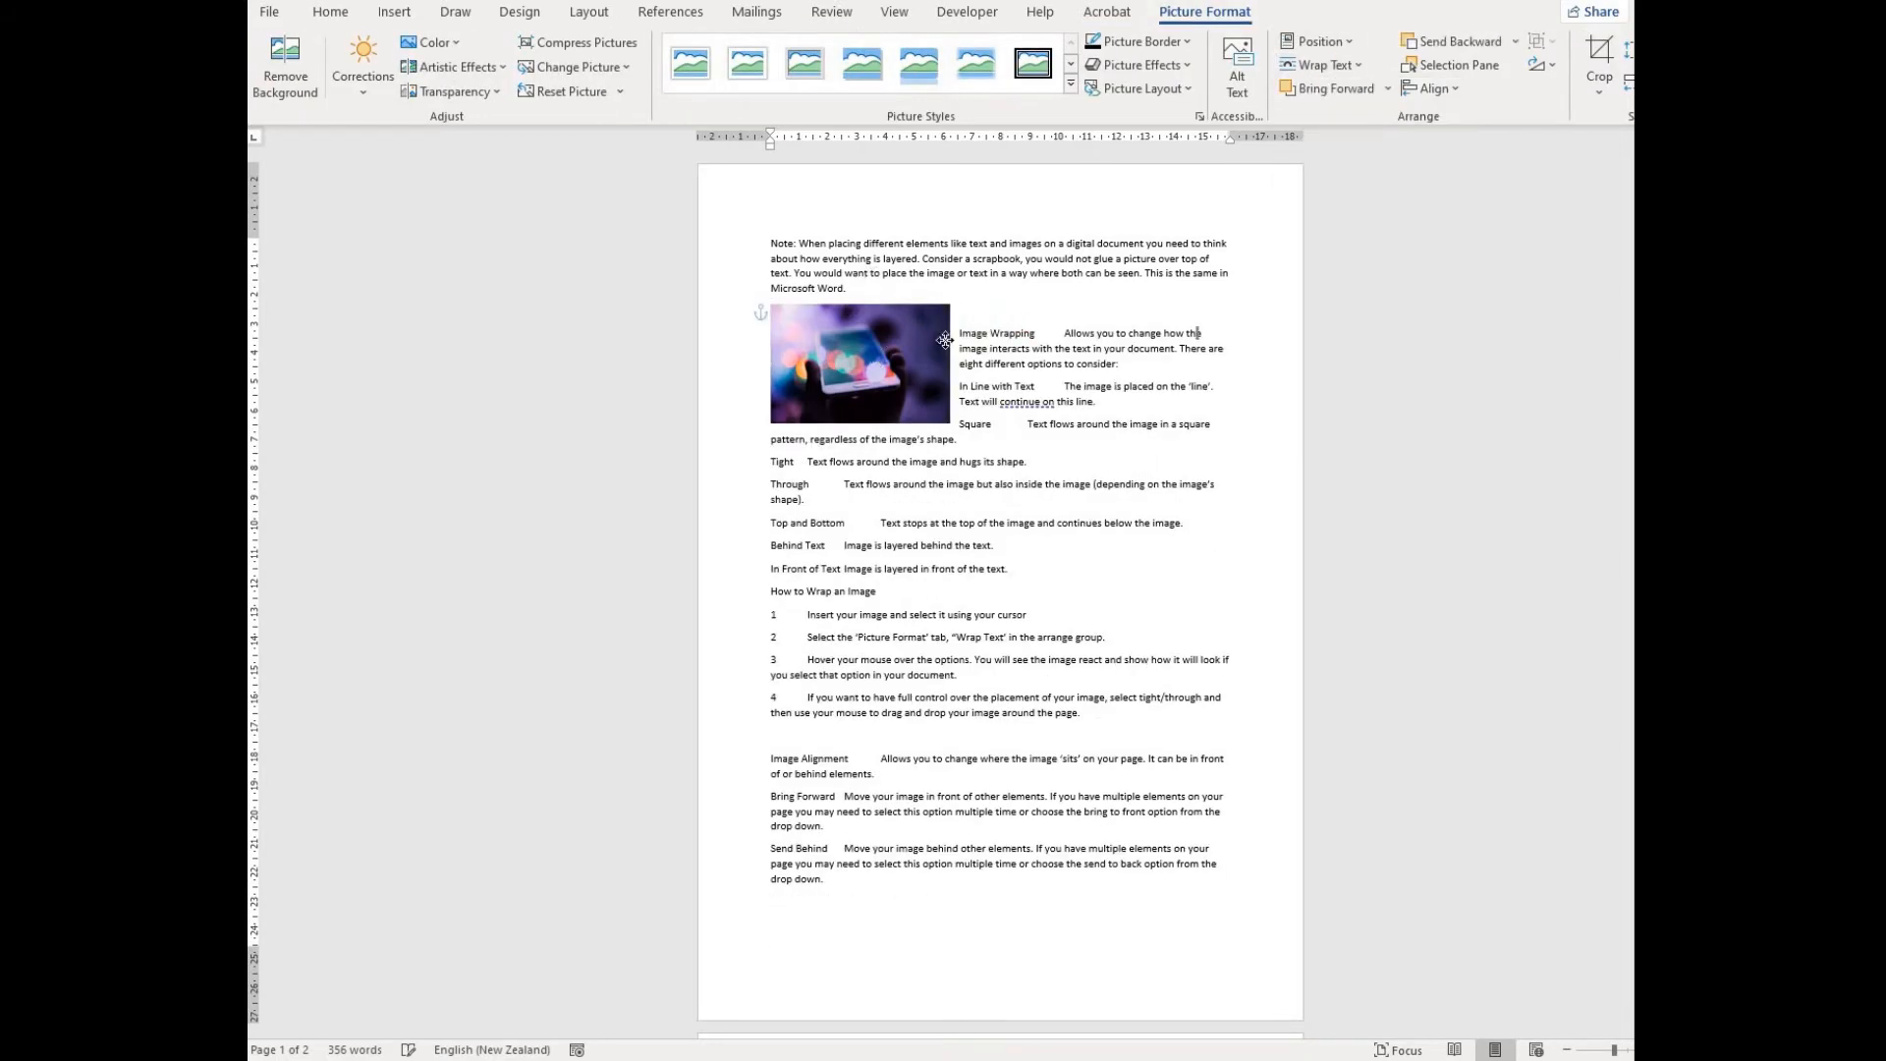
drag(869, 351, 1148, 343)
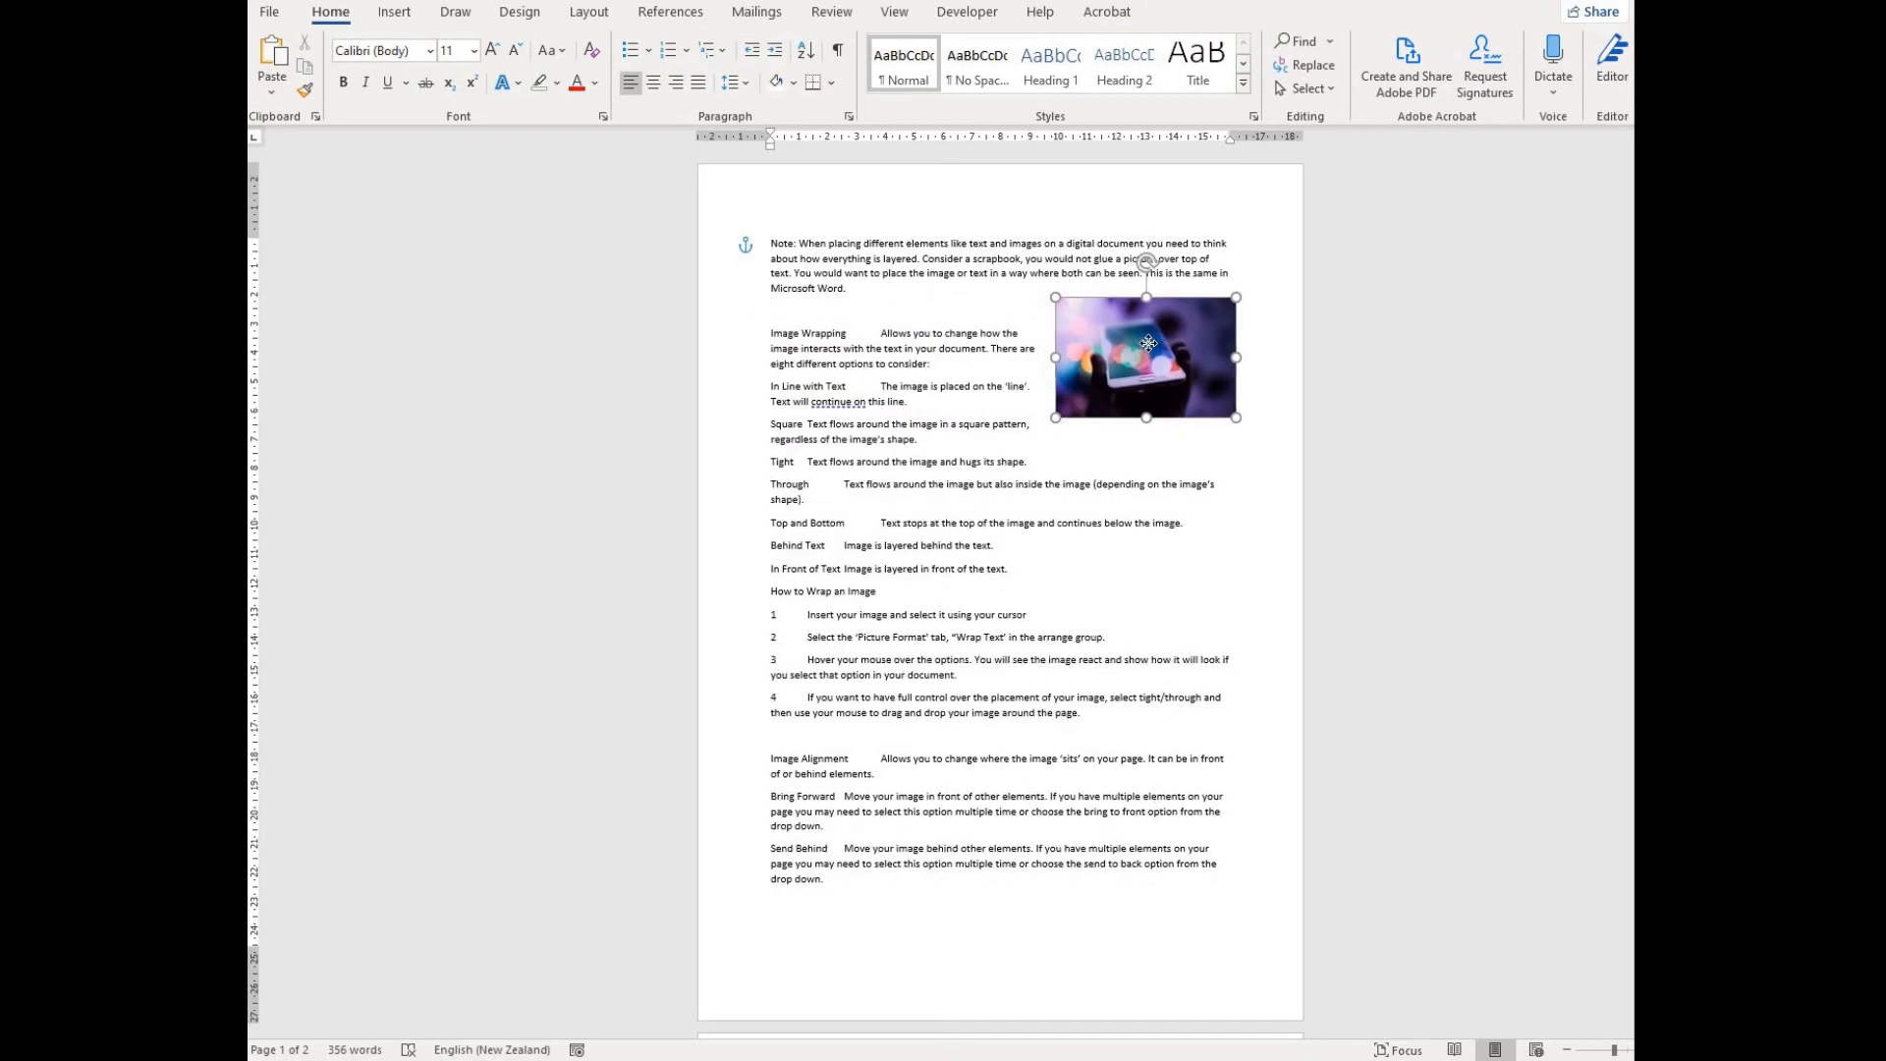
Step: Try adding five blank lines between the note and the Image Wrapping paragraph, and delete them along with the existing empty line
click(812, 325)
key(Return)
key(Return)
key(Return)
key(Return)
key(Return)
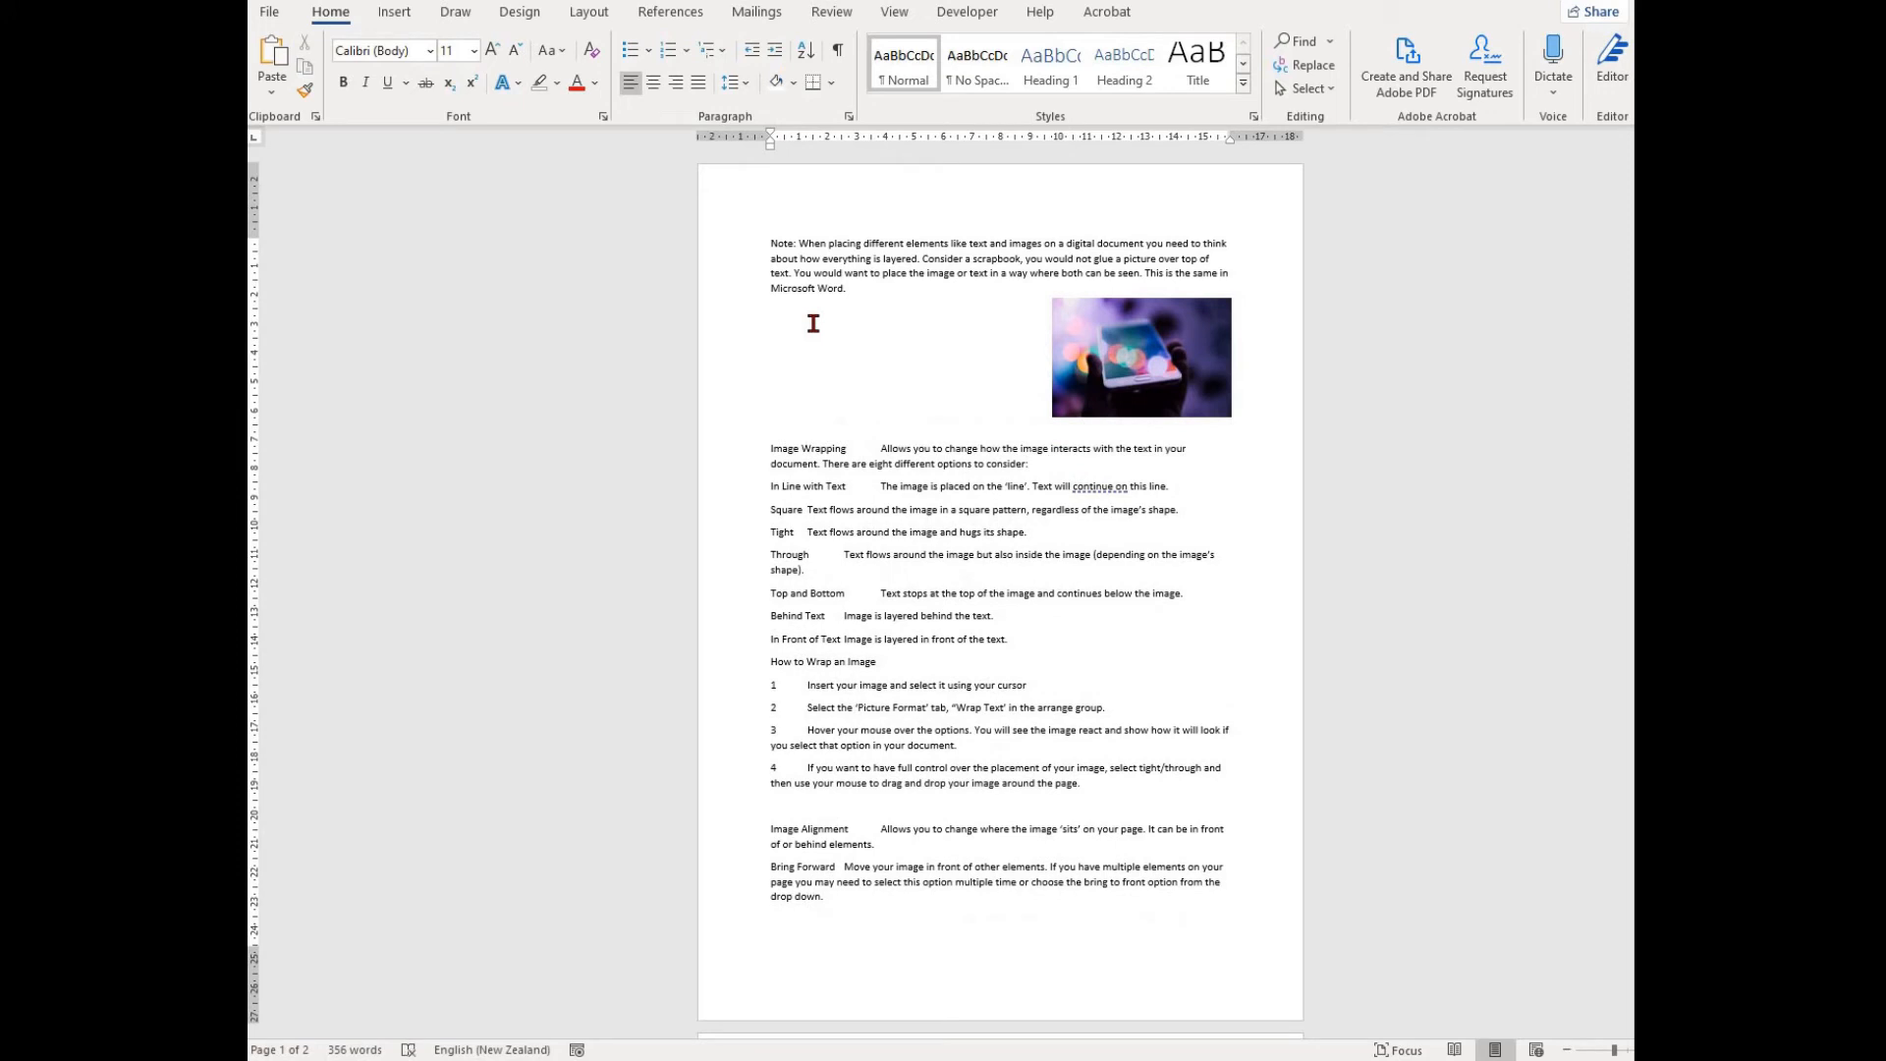
key(BackSpace)
key(BackSpace)
key(BackSpace)
key(BackSpace)
key(BackSpace)
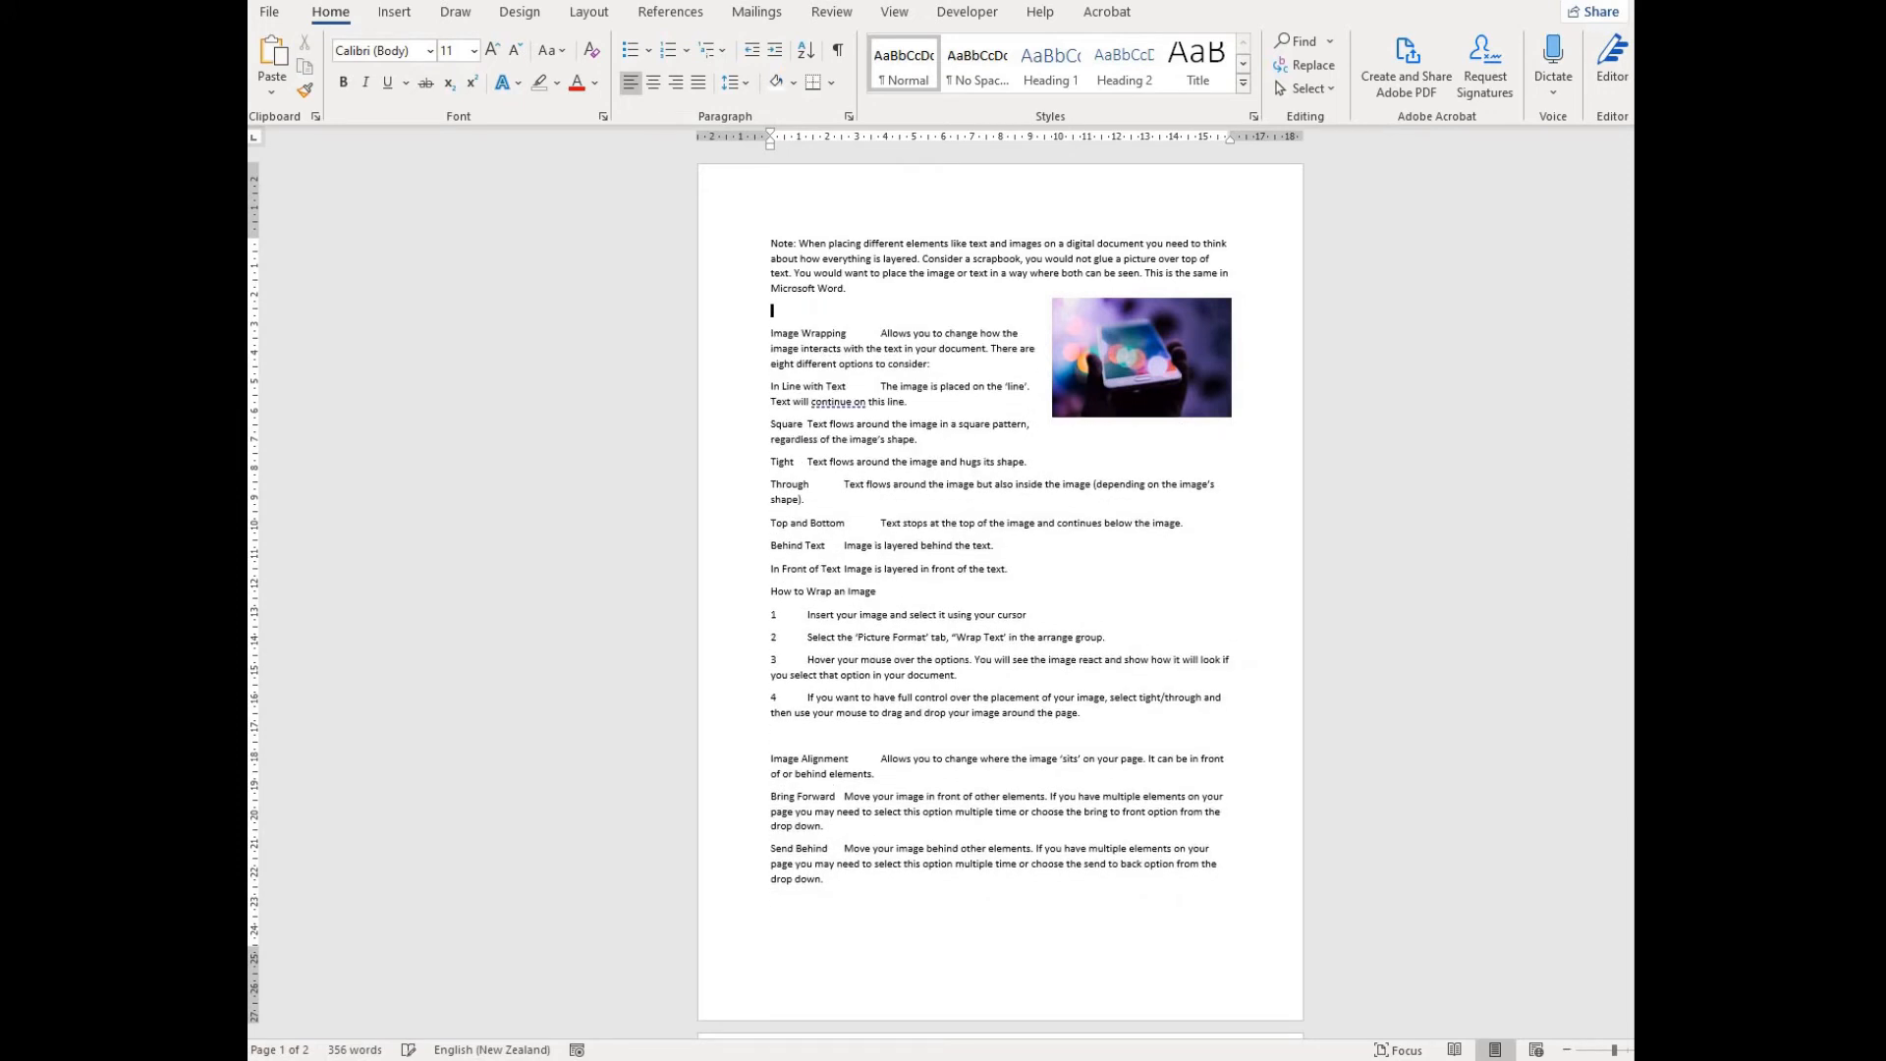
key(BackSpace)
Step: Move the image up beside the opening note and insert a blank line before the Image Wrapping paragraph
drag(1217, 352, 1215, 286)
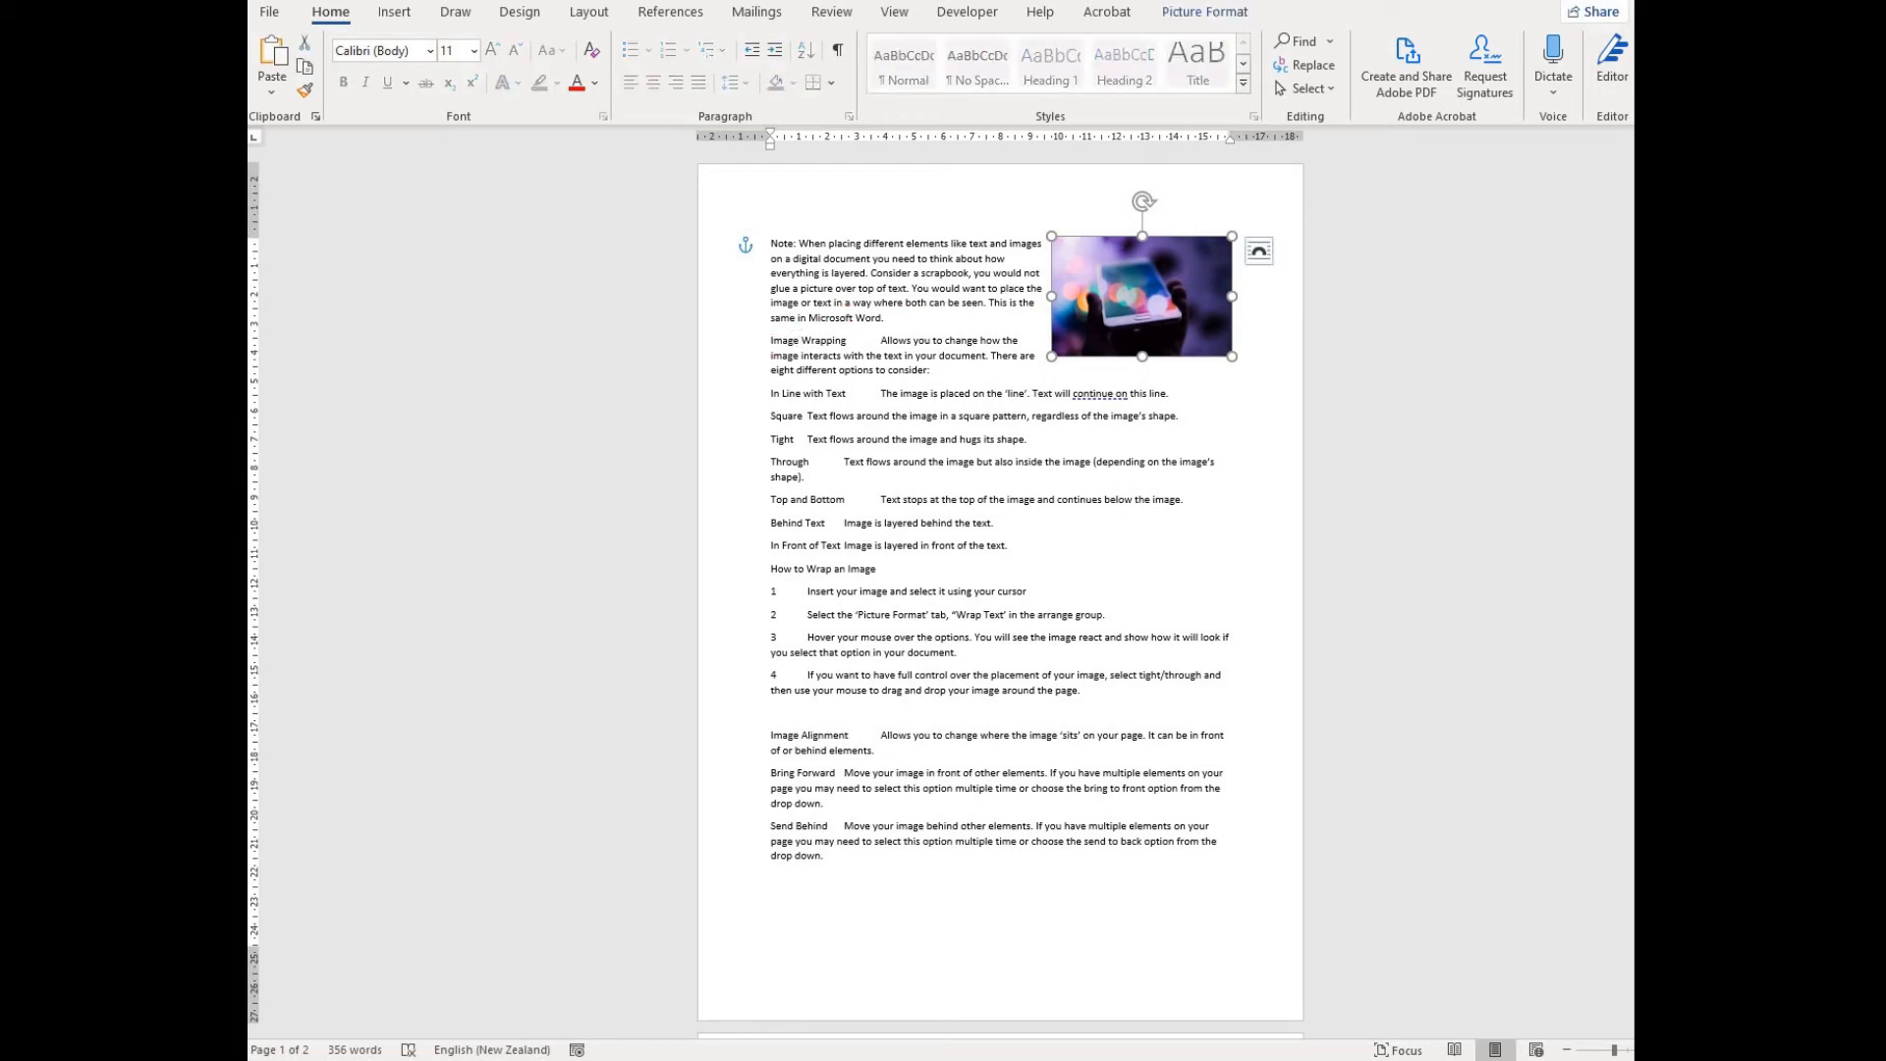
click(772, 341)
key(Return)
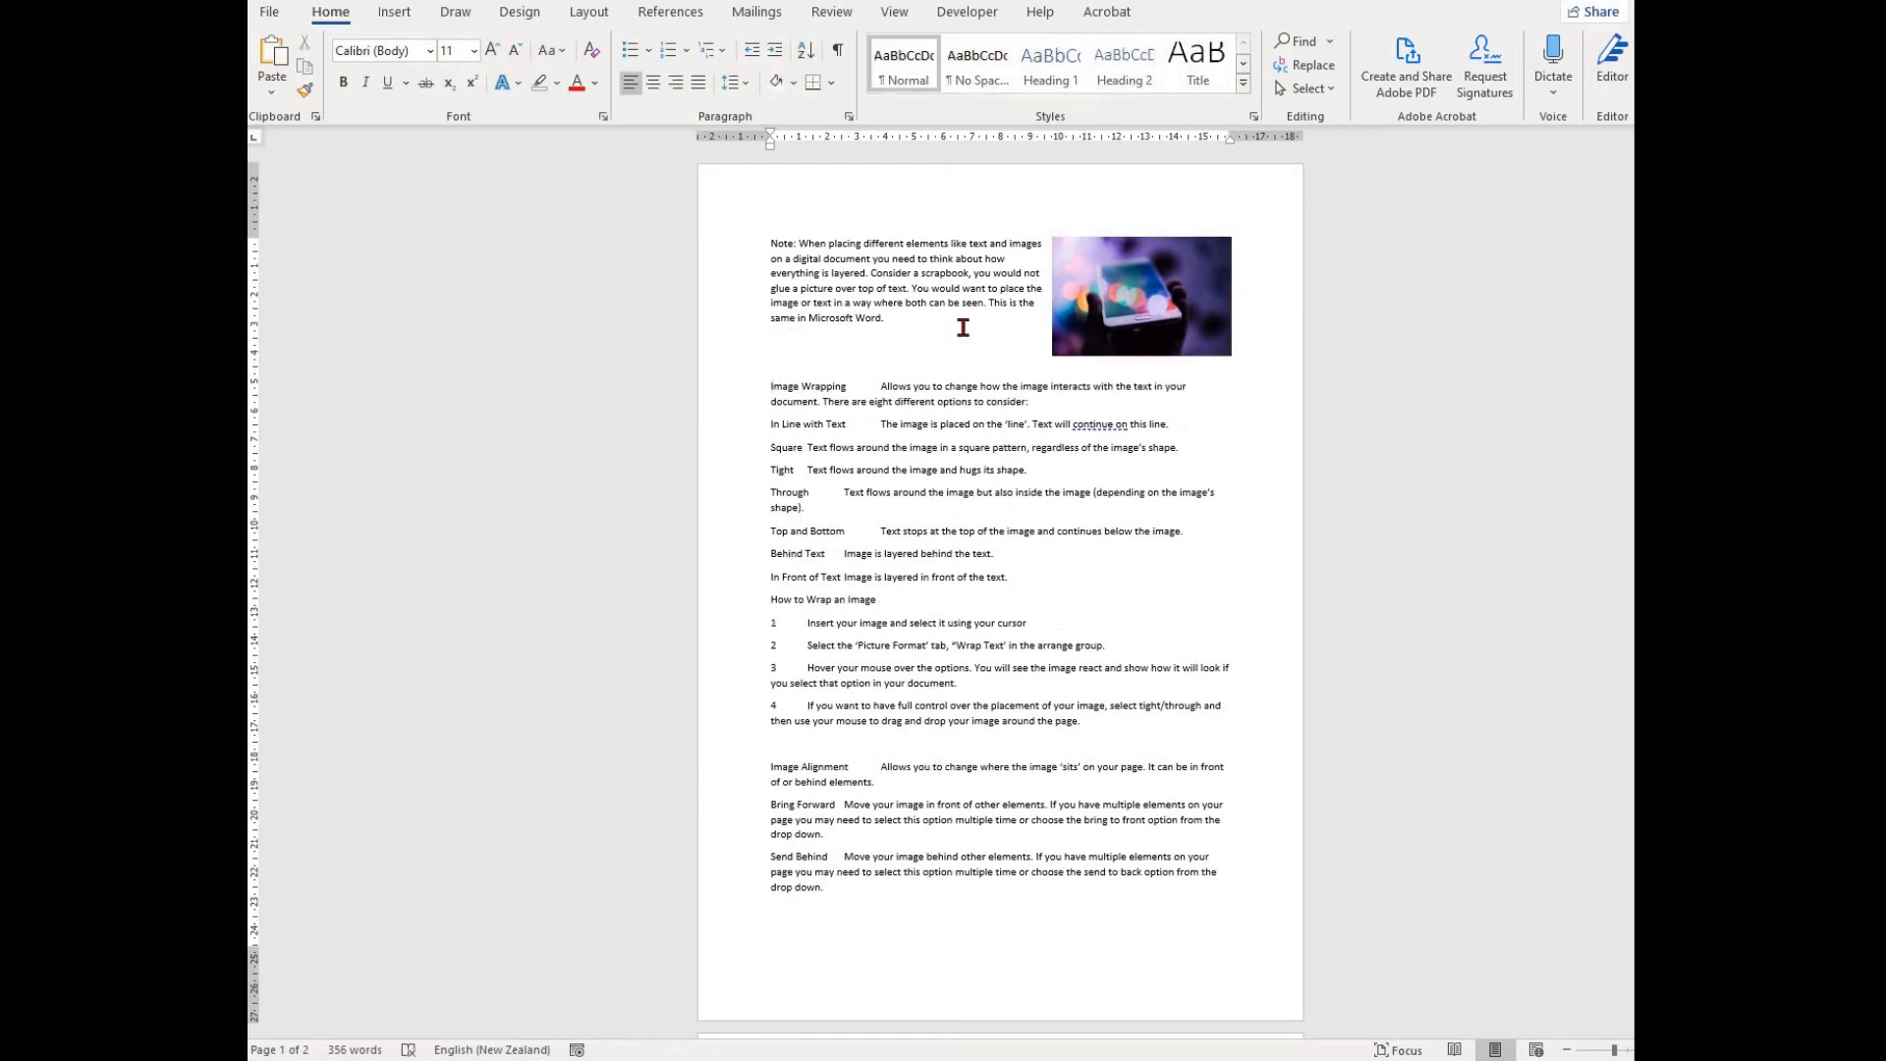
Step: Arrange three copies of the phone image so they overlap diagonally over the Image Wrapping section
drag(985, 310, 1173, 475)
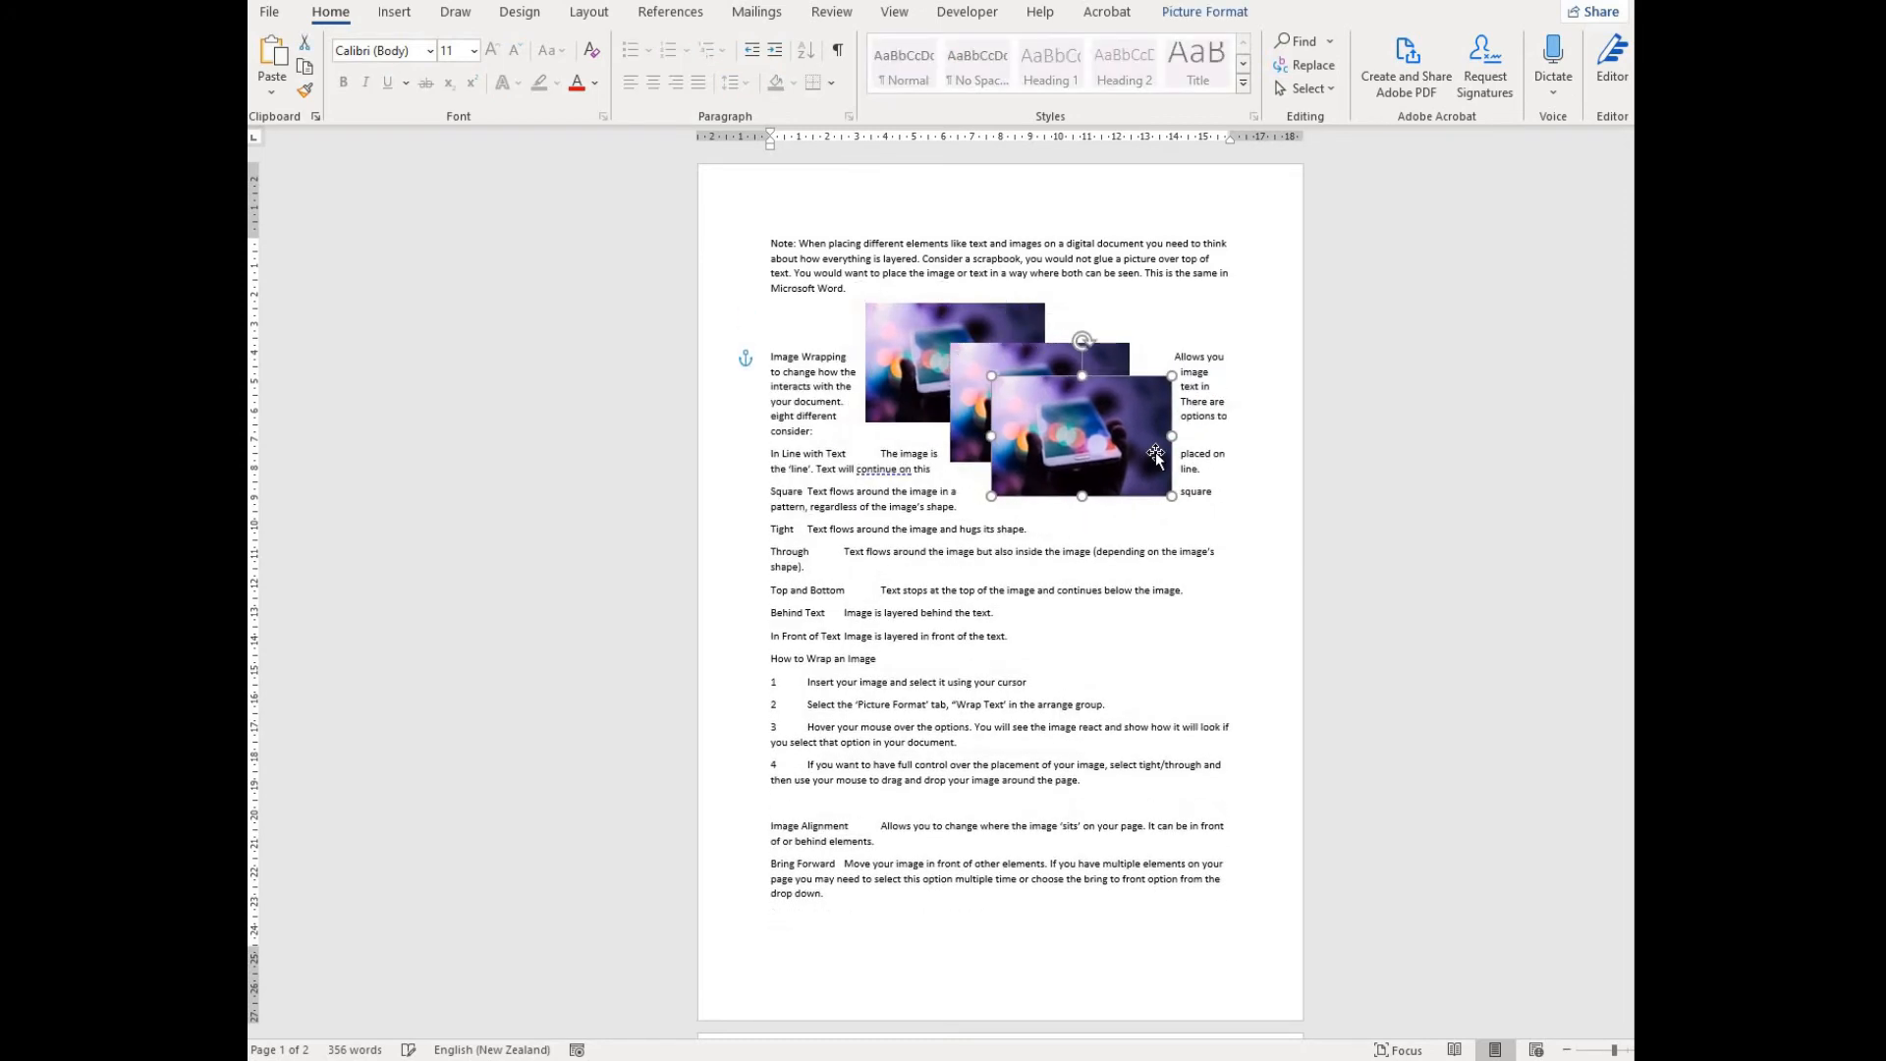
Step: Insert seven blank lines before the Image Wrapping paragraph and move the lower-right image back up to overlap the middle copy
click(769, 355)
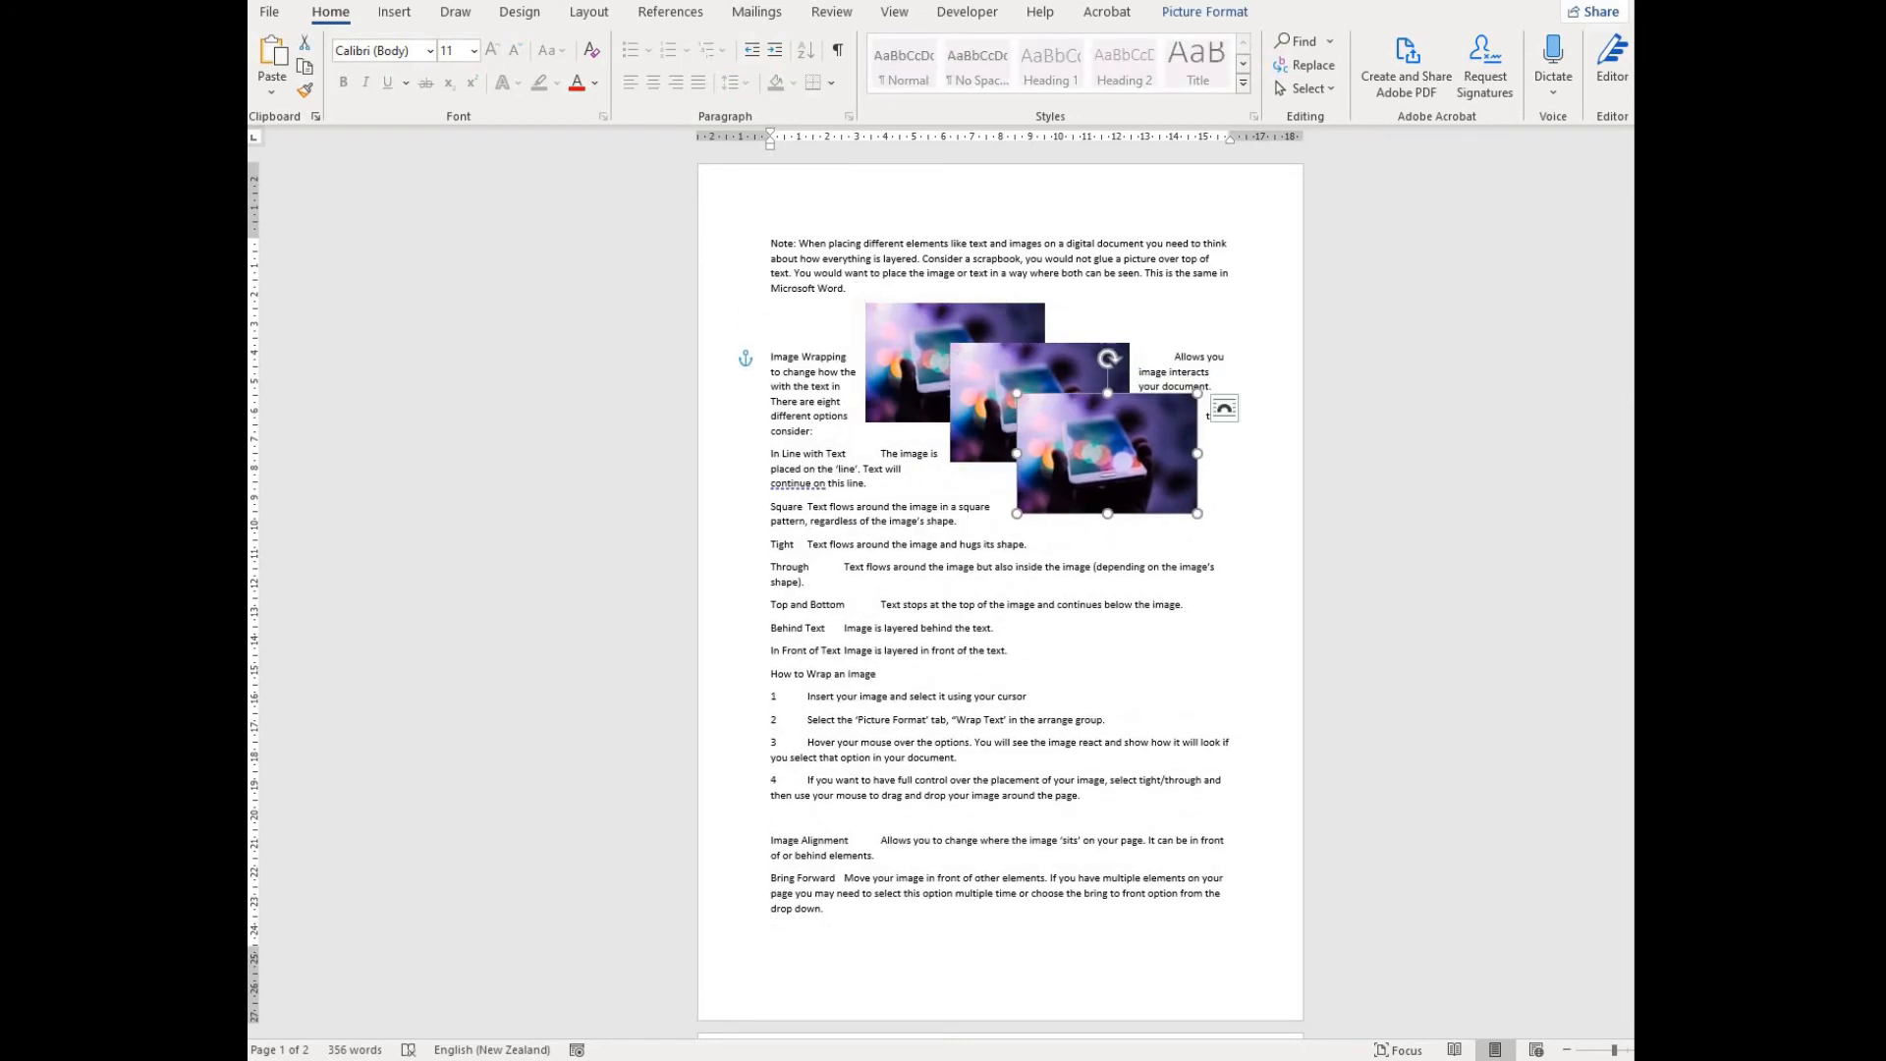
key(Return)
key(Return)
key(Return)
key(Return)
key(Return)
key(Return)
key(Return)
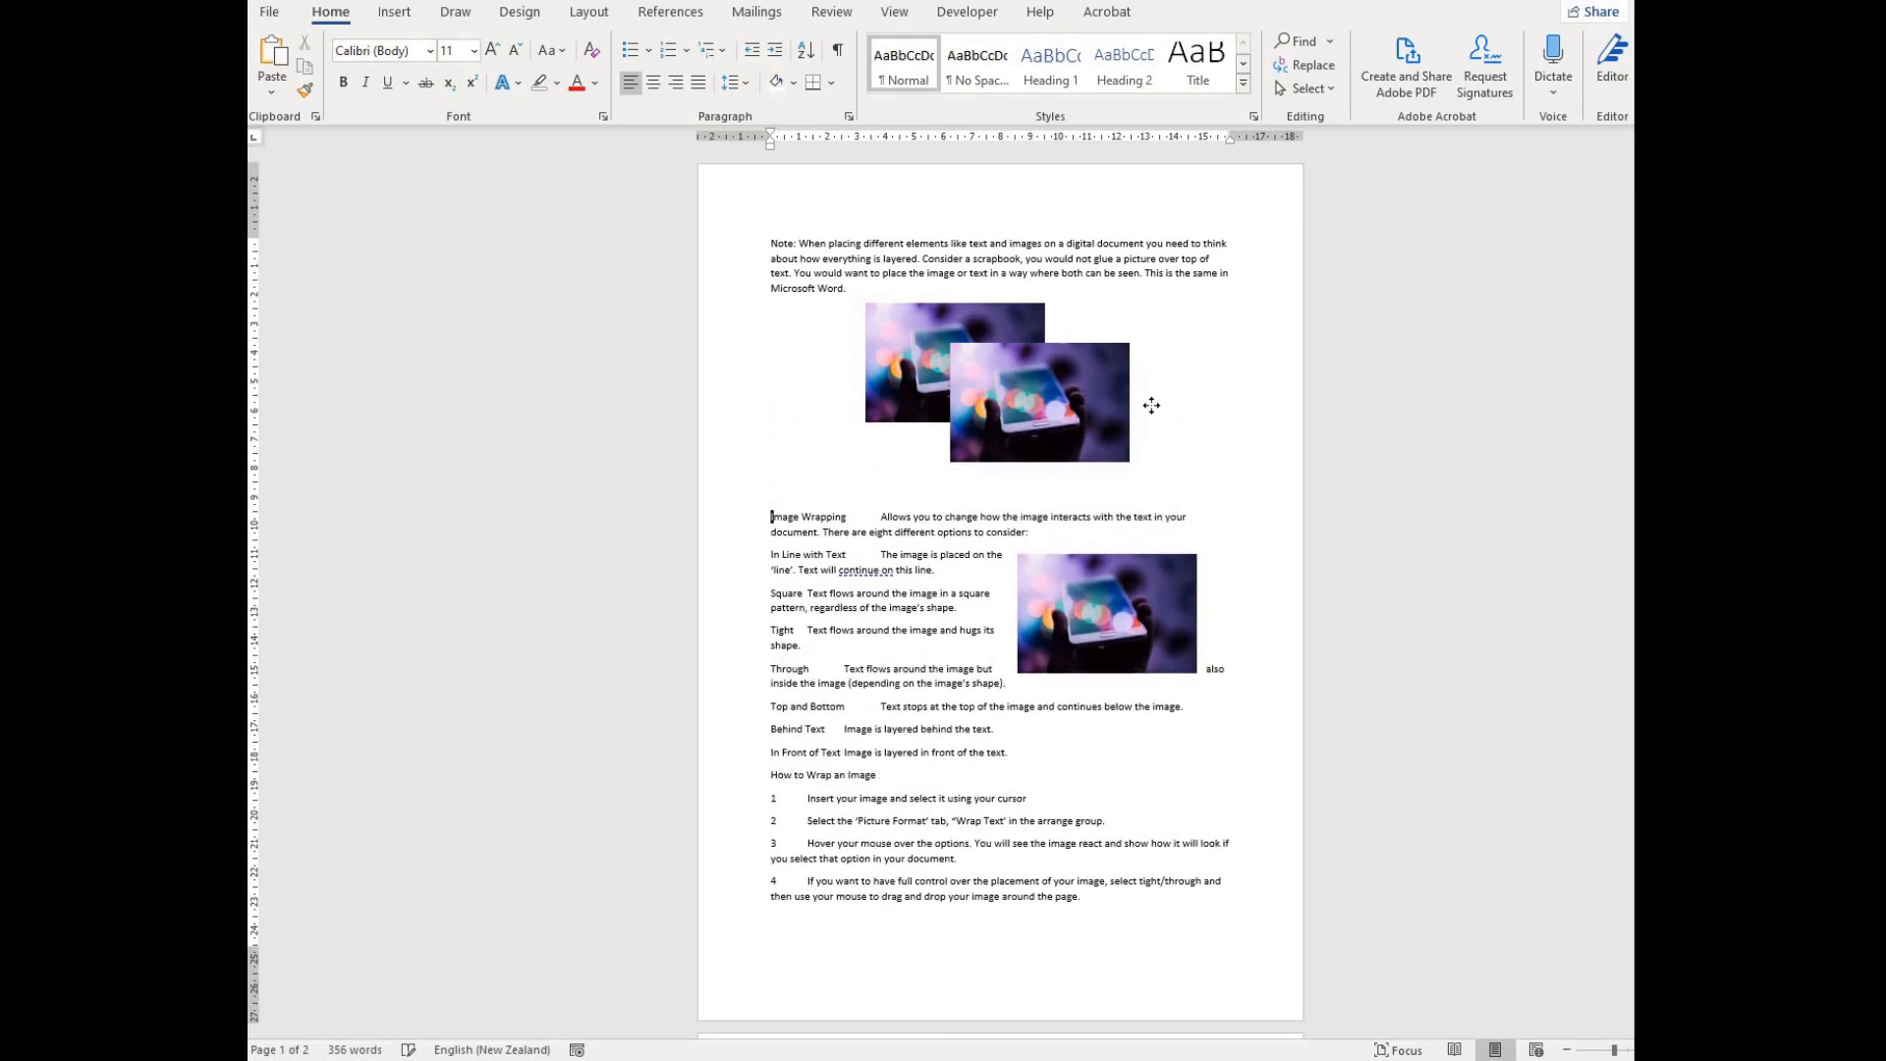
drag(1110, 609, 1123, 443)
key(Escape)
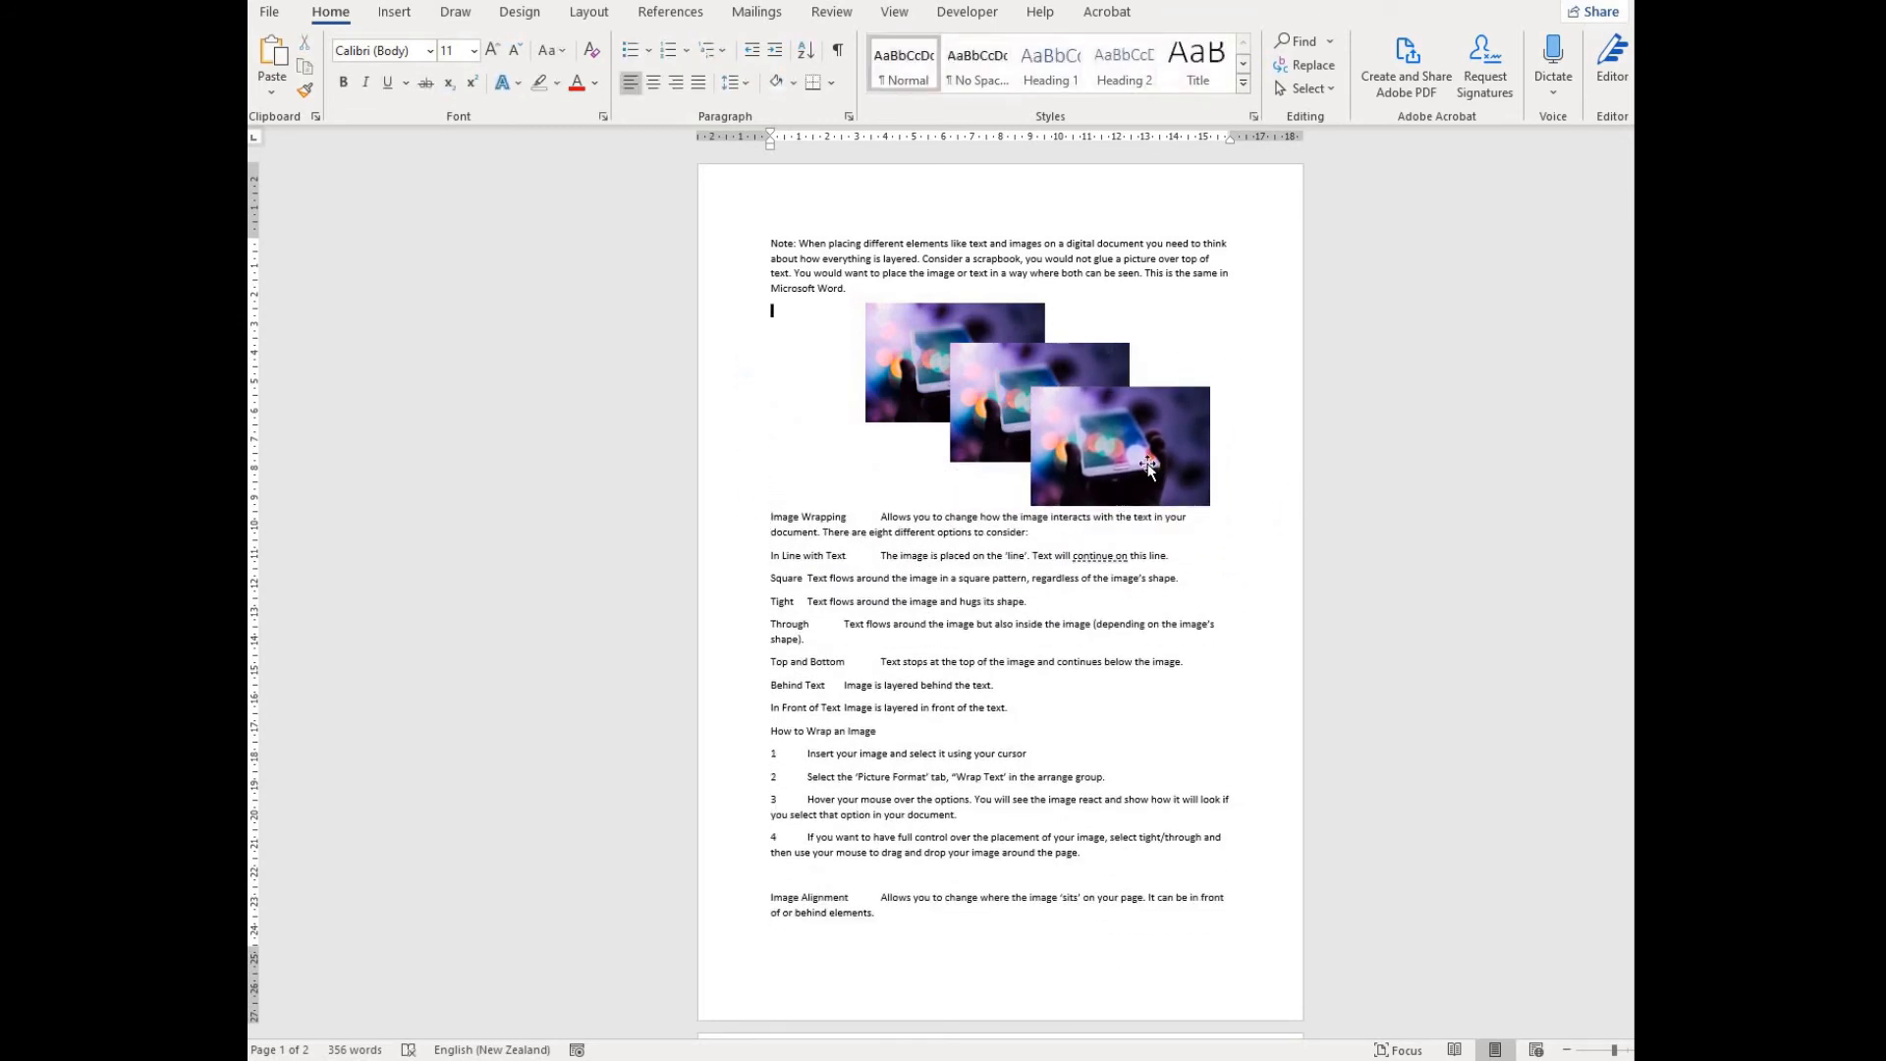
Step: Bring the upper-left phone image forward two levels, in front of the other two copies
click(922, 359)
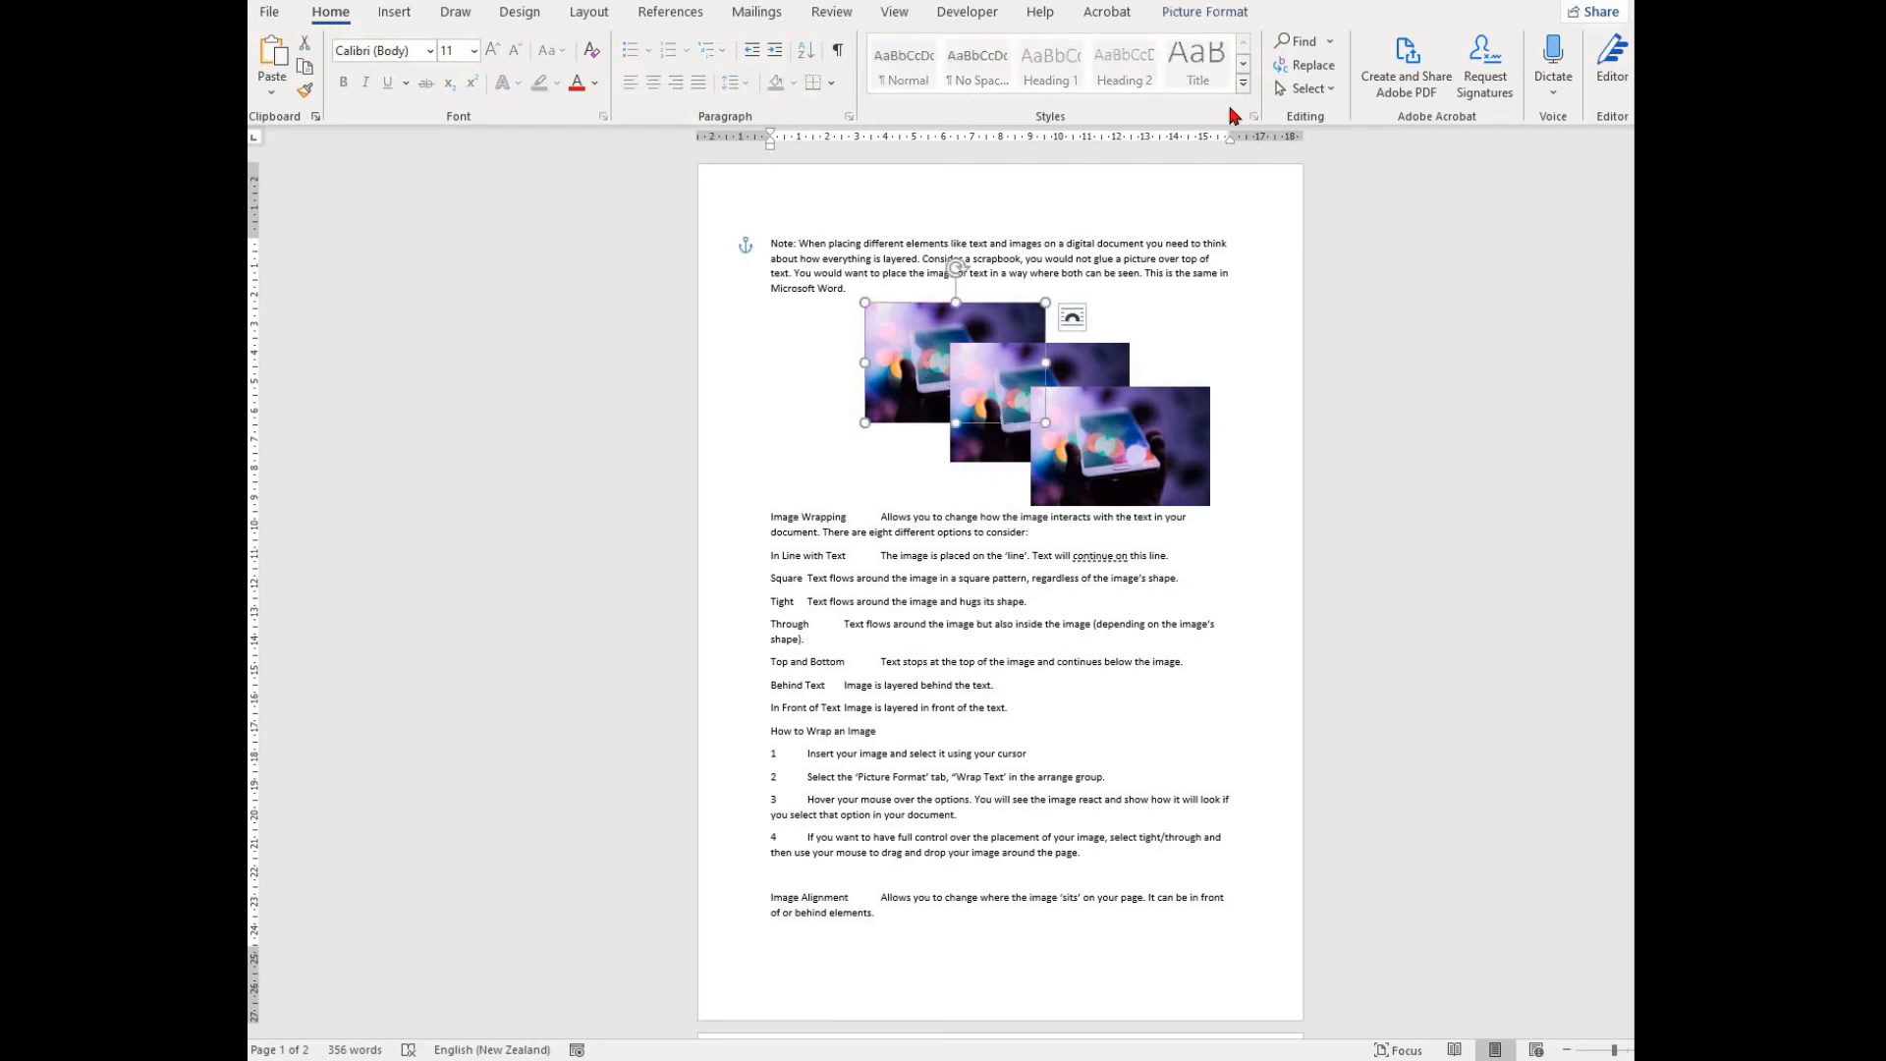
click(1204, 11)
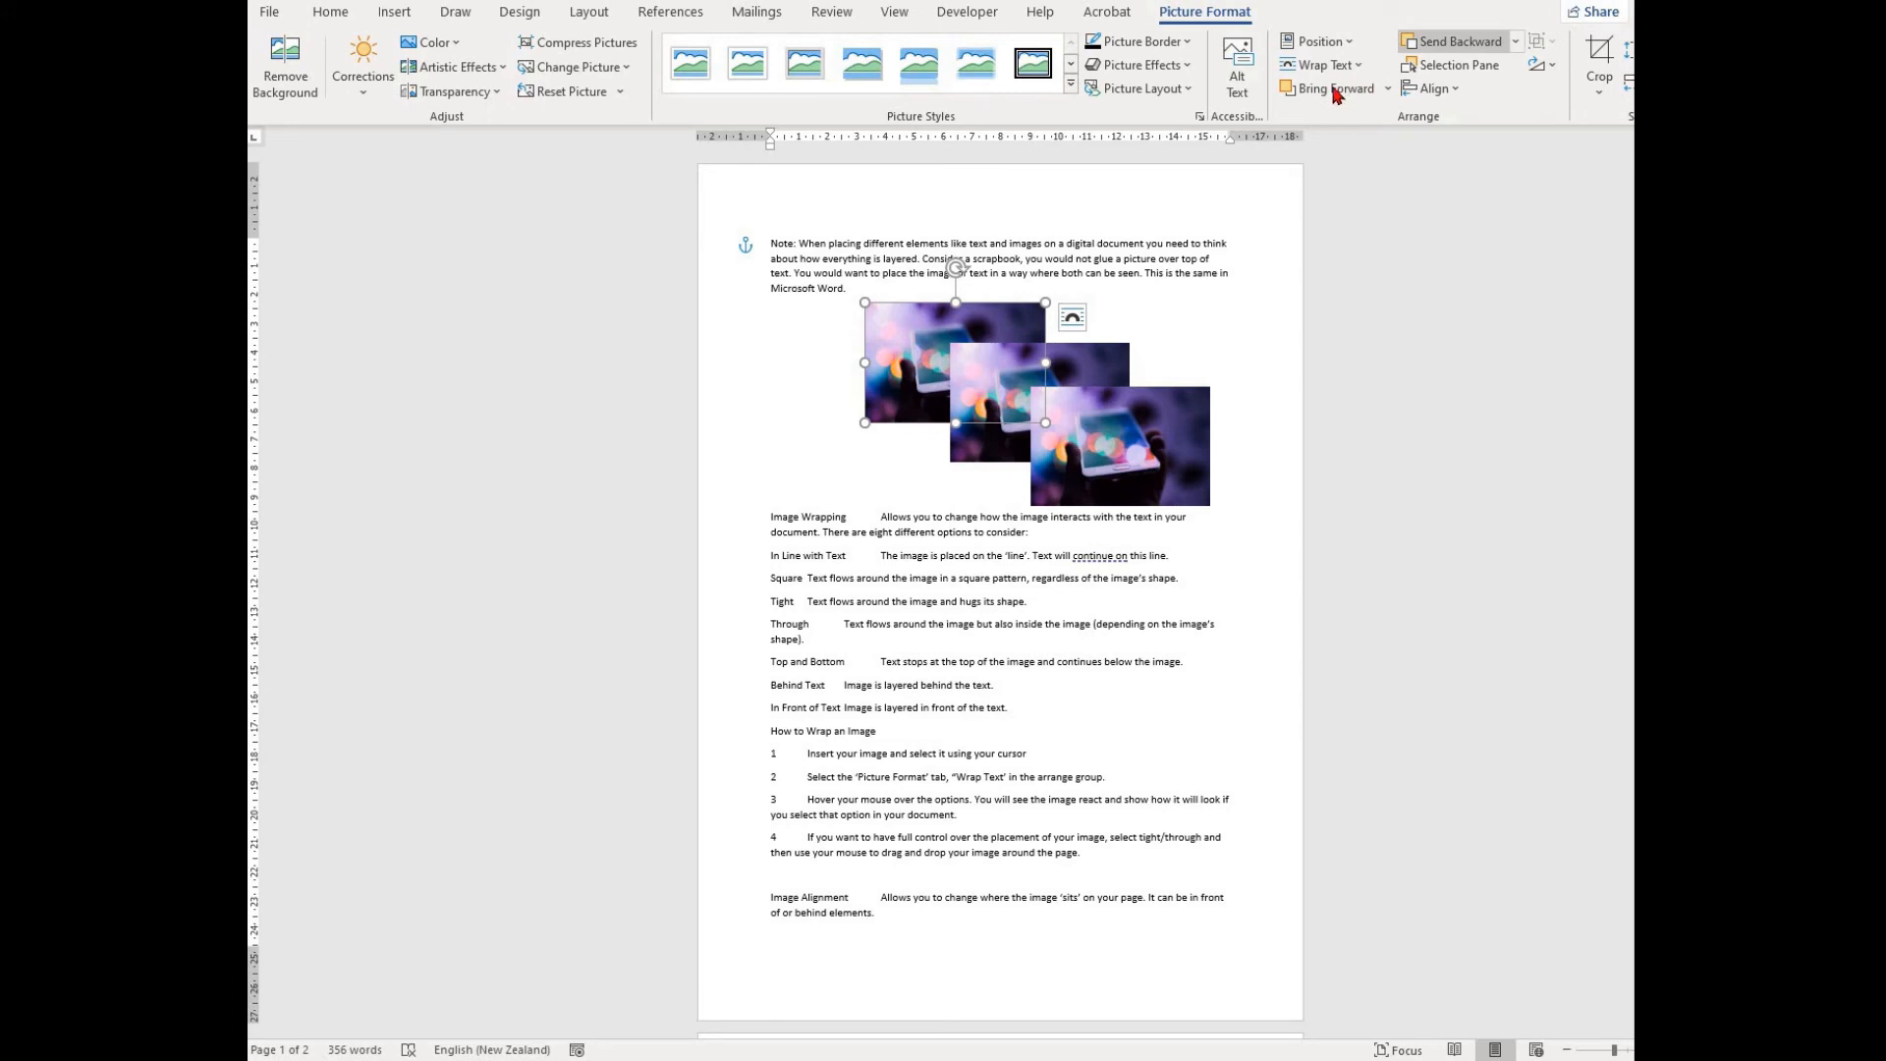
click(1332, 88)
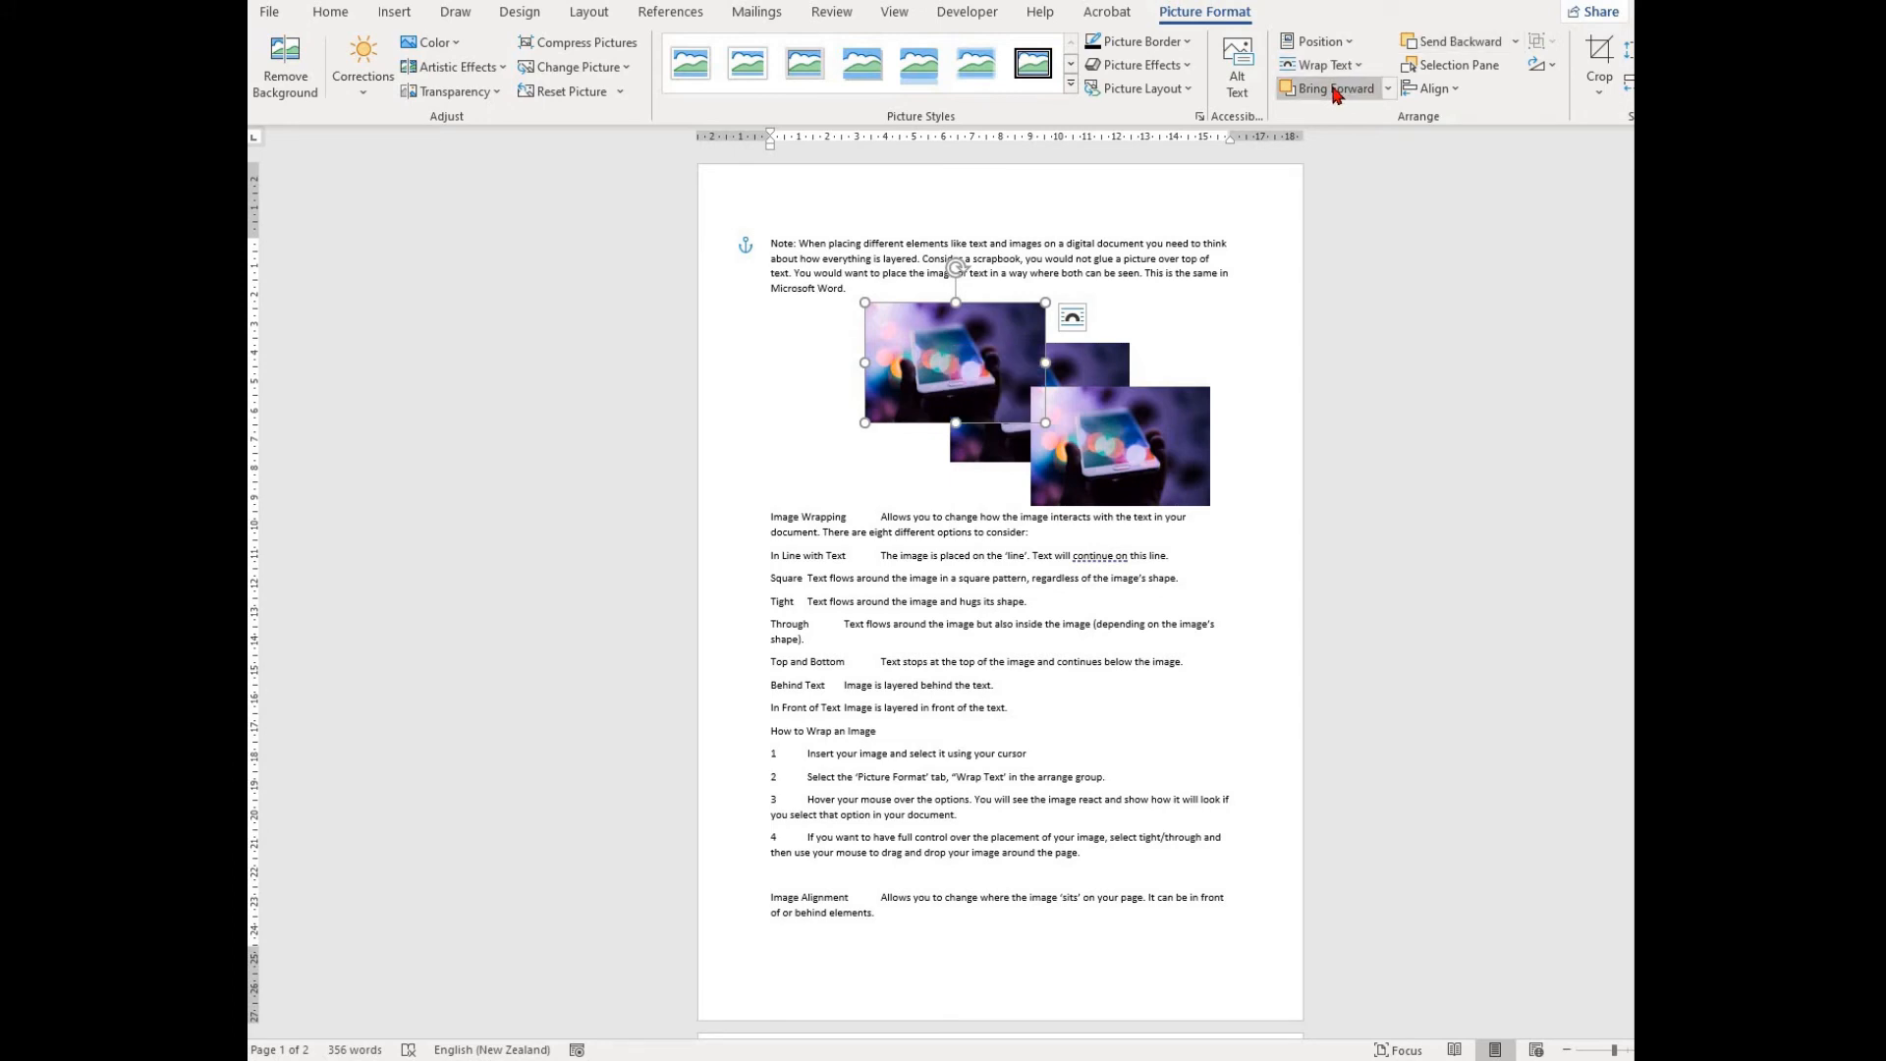
click(1336, 90)
Step: Bring the middle phone image forward two levels so it overlaps both neighbouring copies
click(1107, 369)
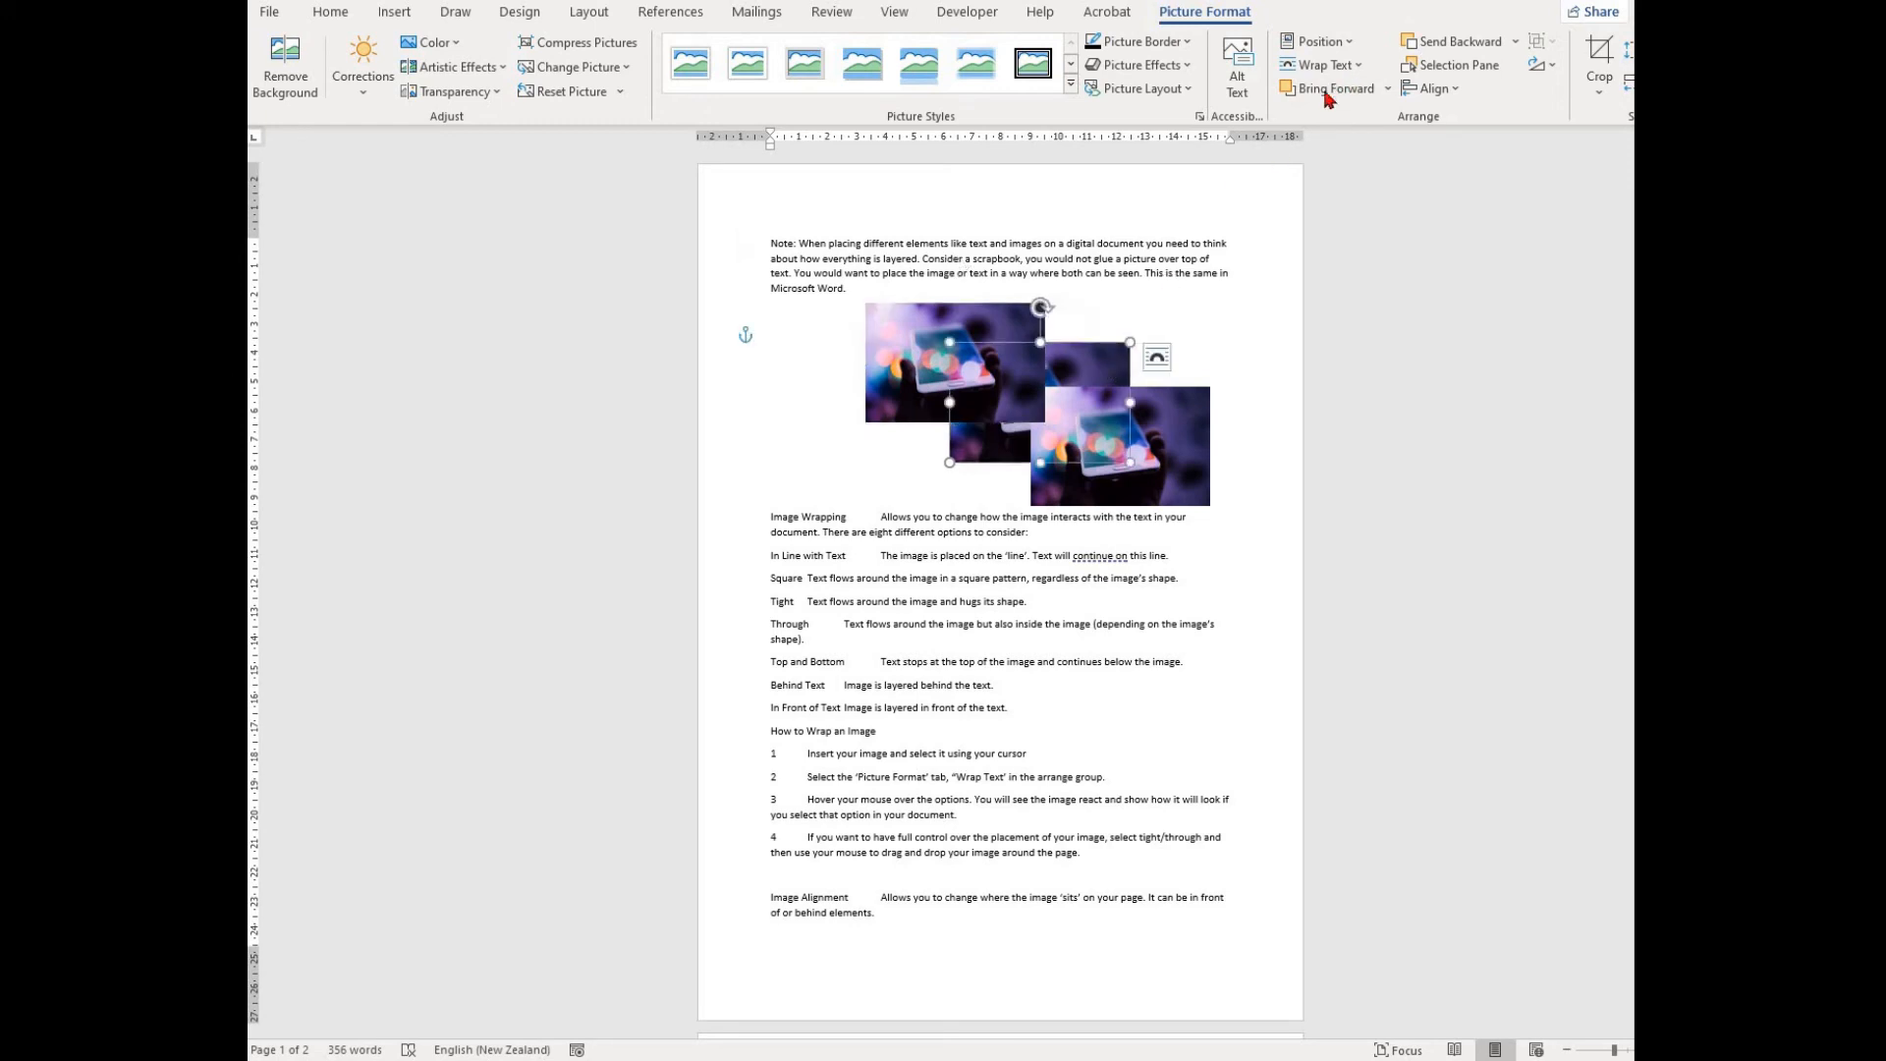
click(1331, 88)
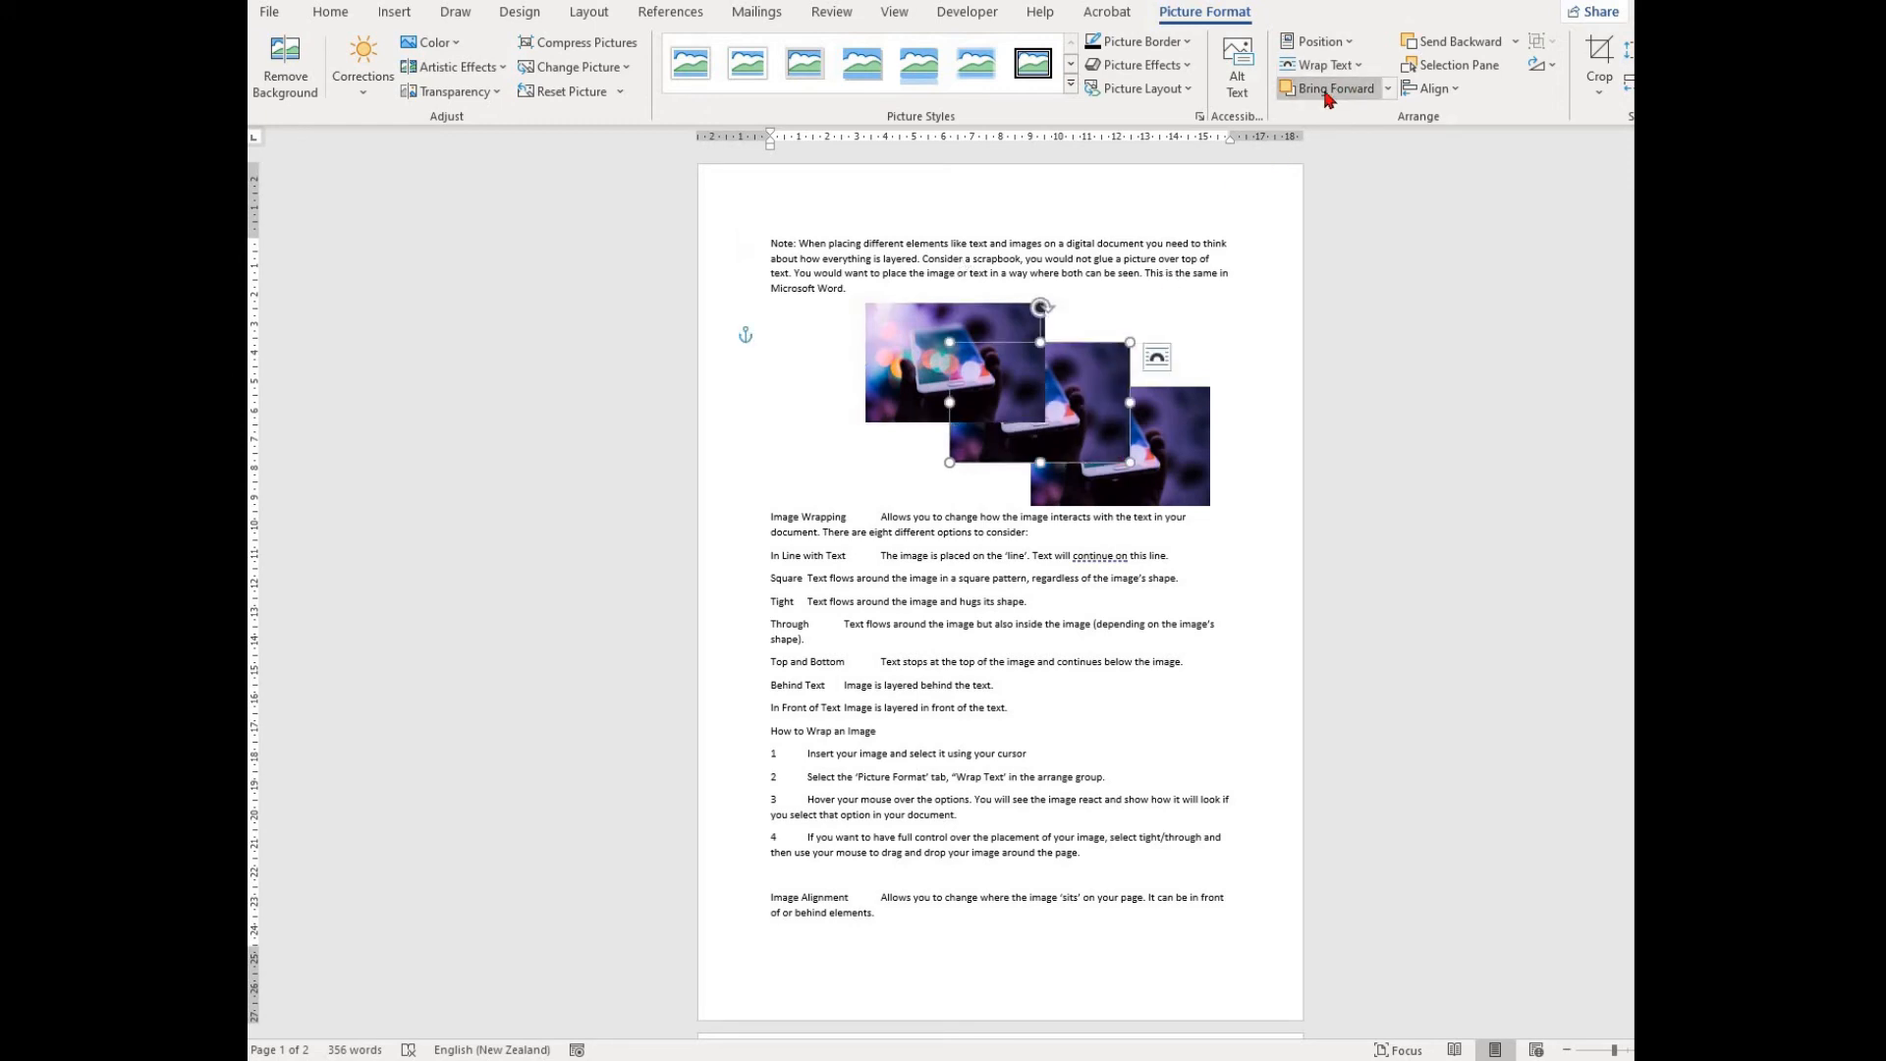
click(1328, 90)
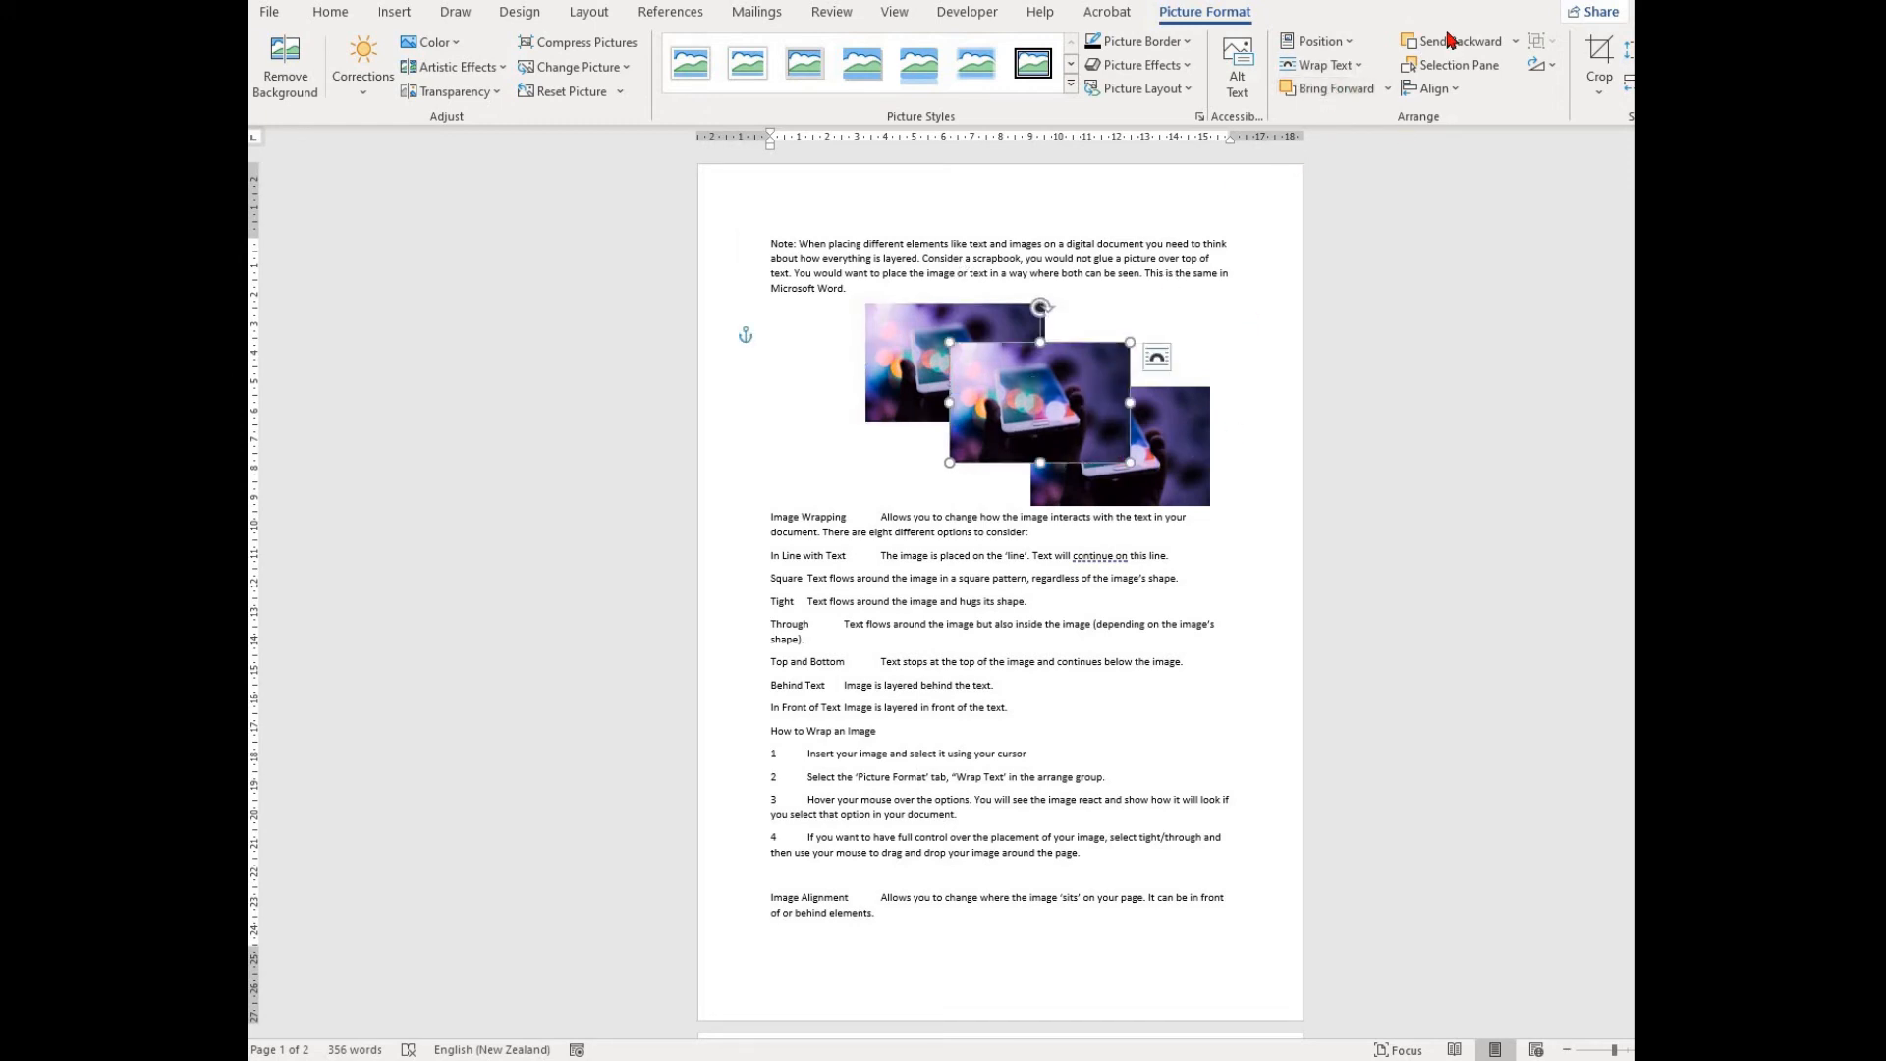
Step: Bring the lower-right phone image forward two levels and send it backward one level behind the middle copy
click(1169, 432)
click(1334, 91)
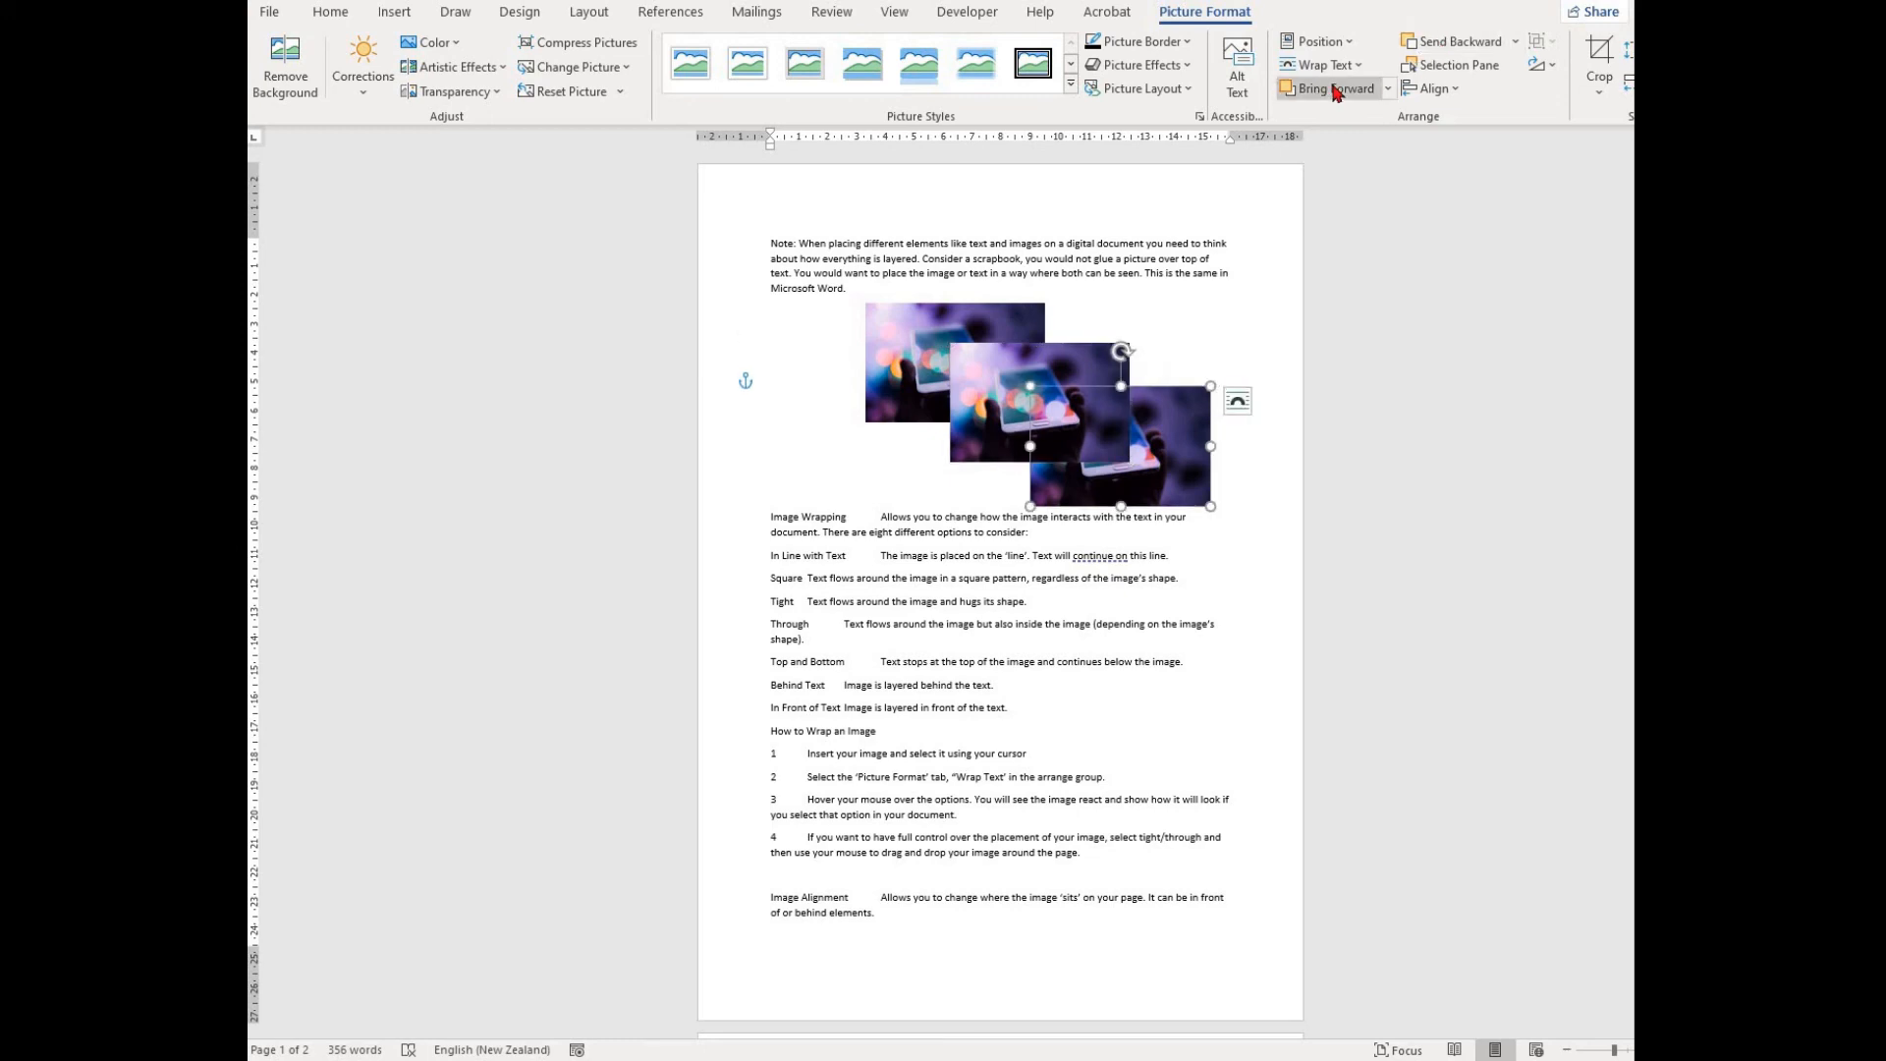
click(1338, 90)
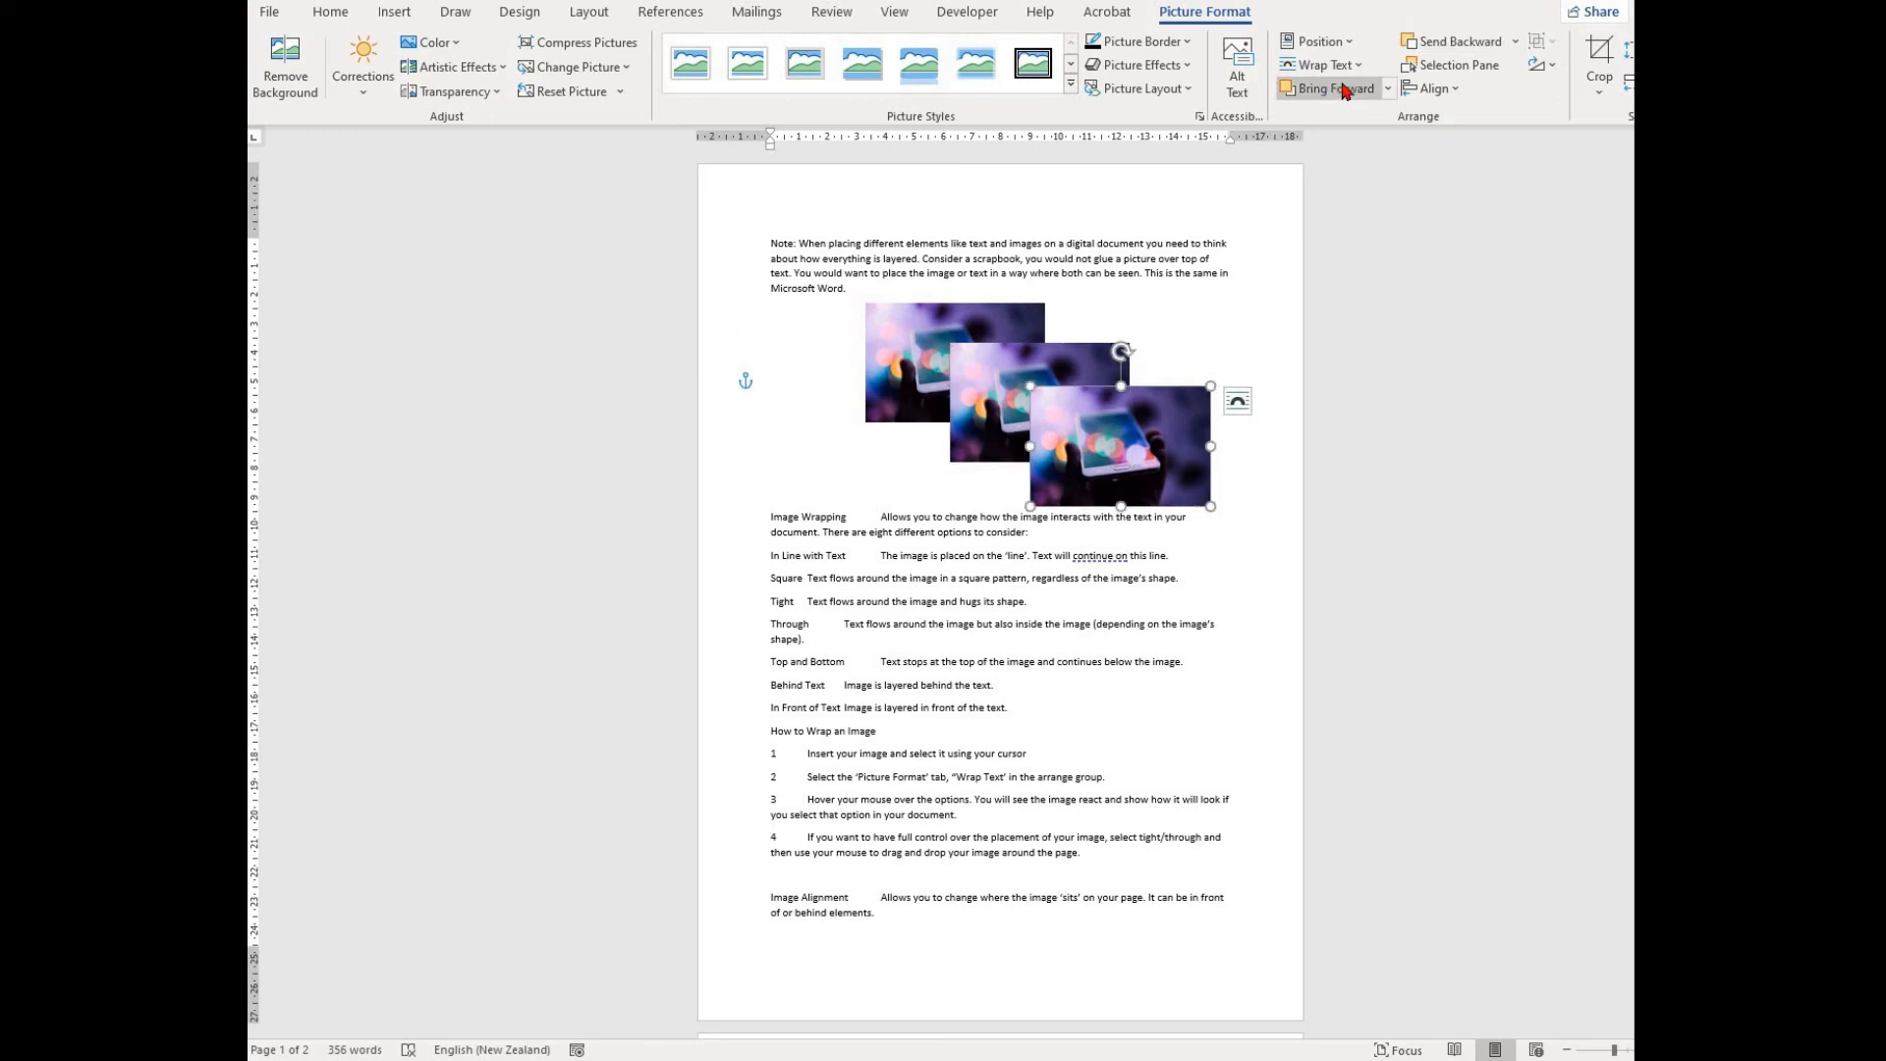
click(1434, 49)
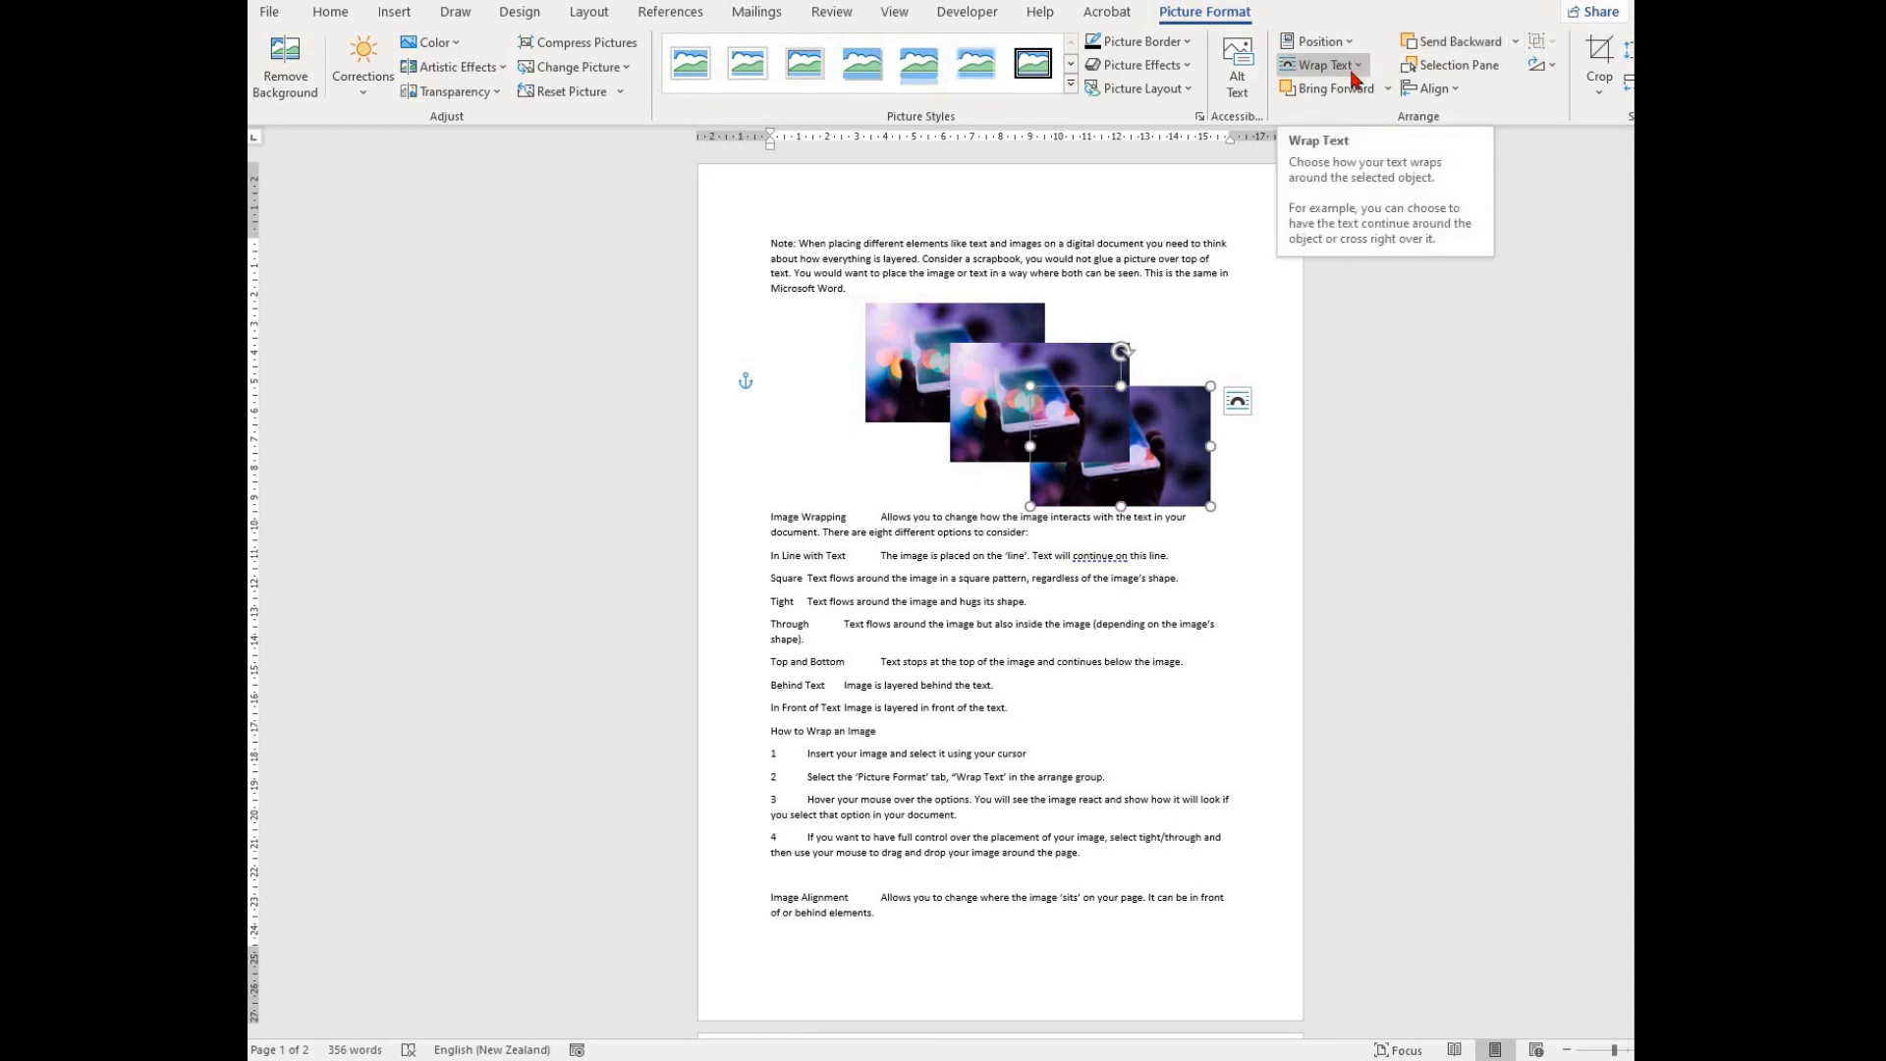
Step: Apply Square text wrapping to the middle phone image
click(1354, 71)
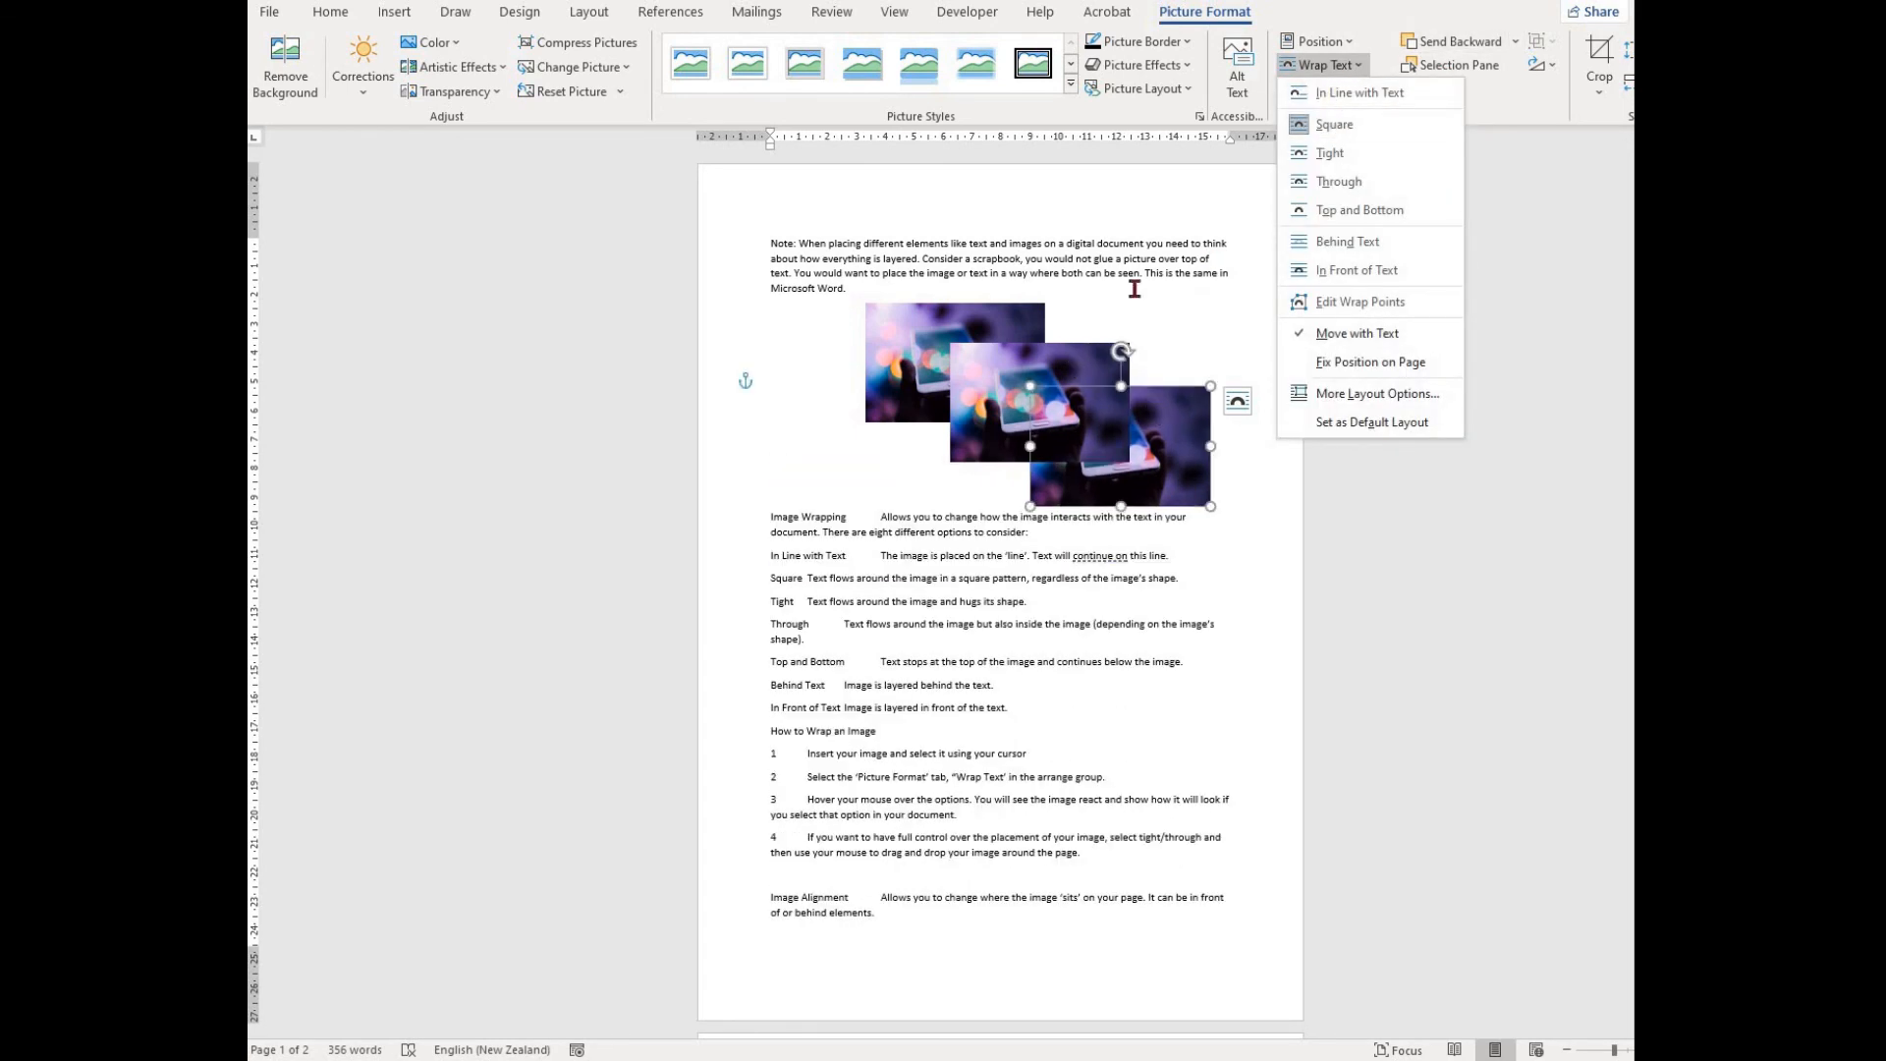
click(1105, 365)
click(1330, 69)
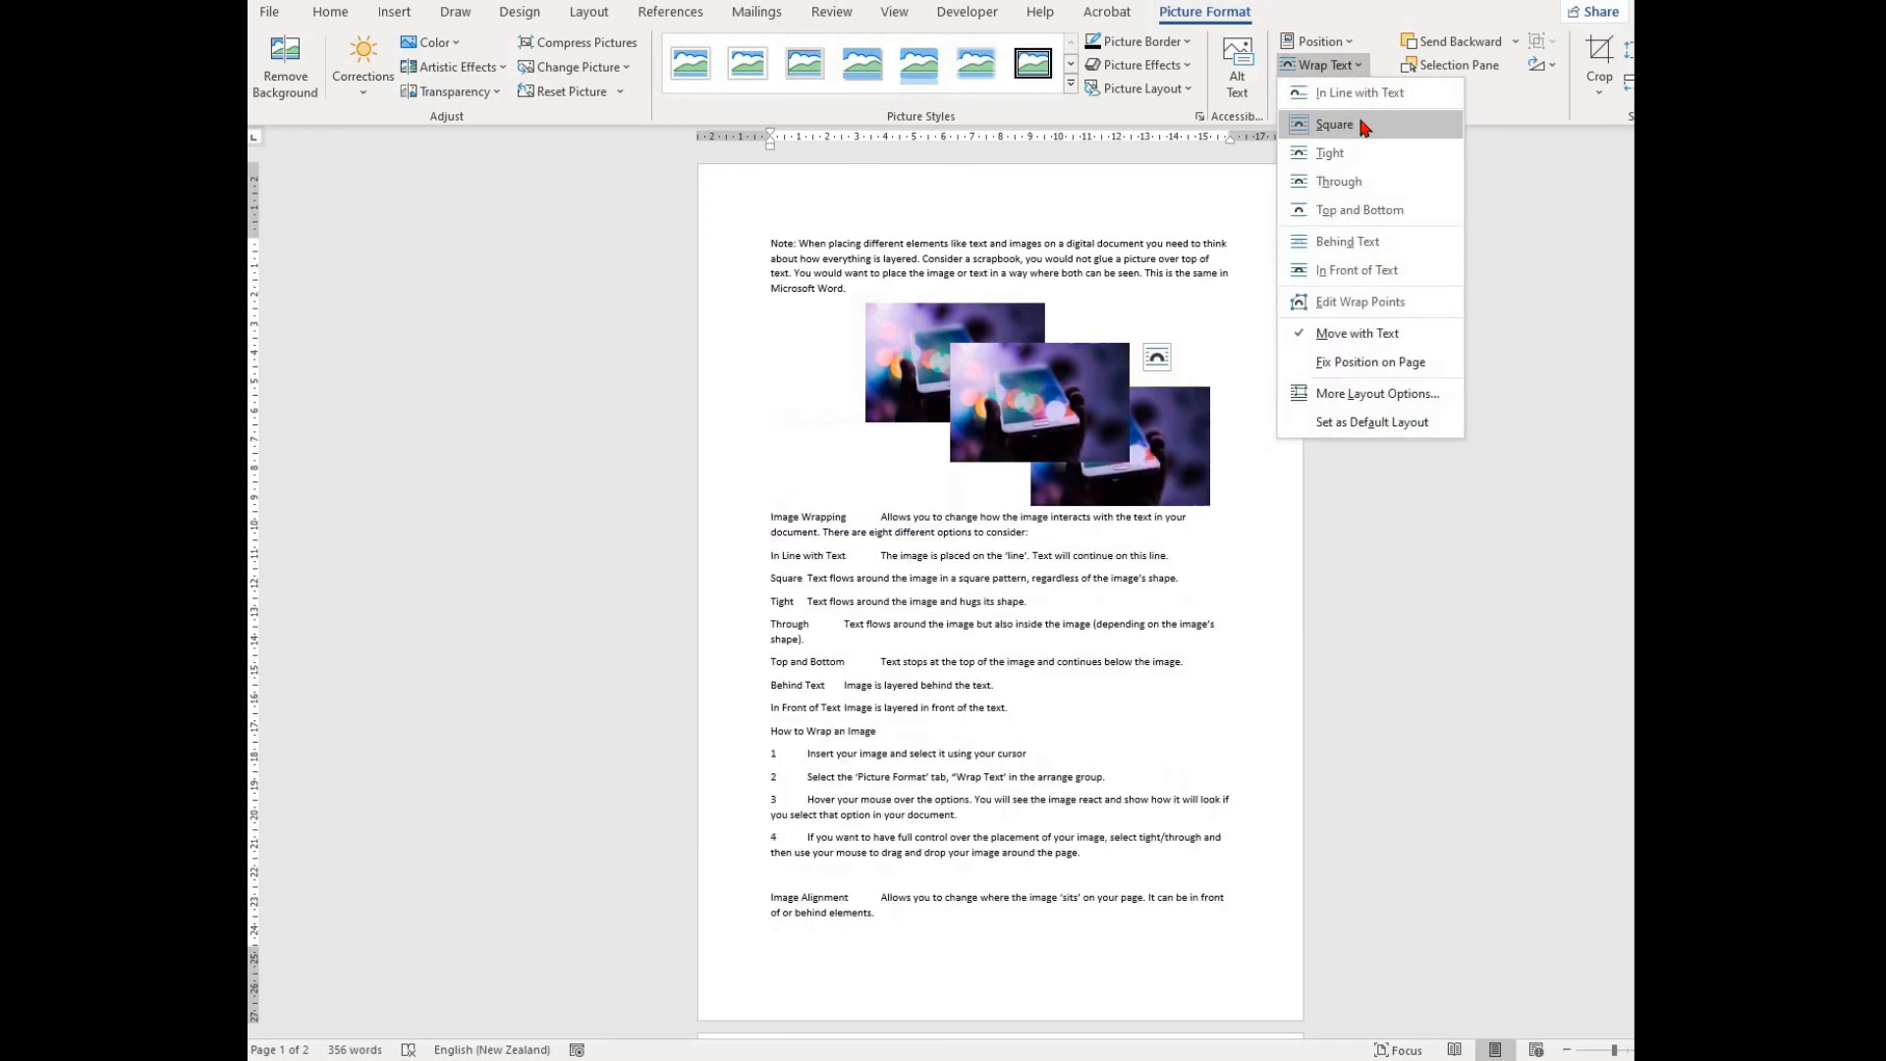
click(1365, 125)
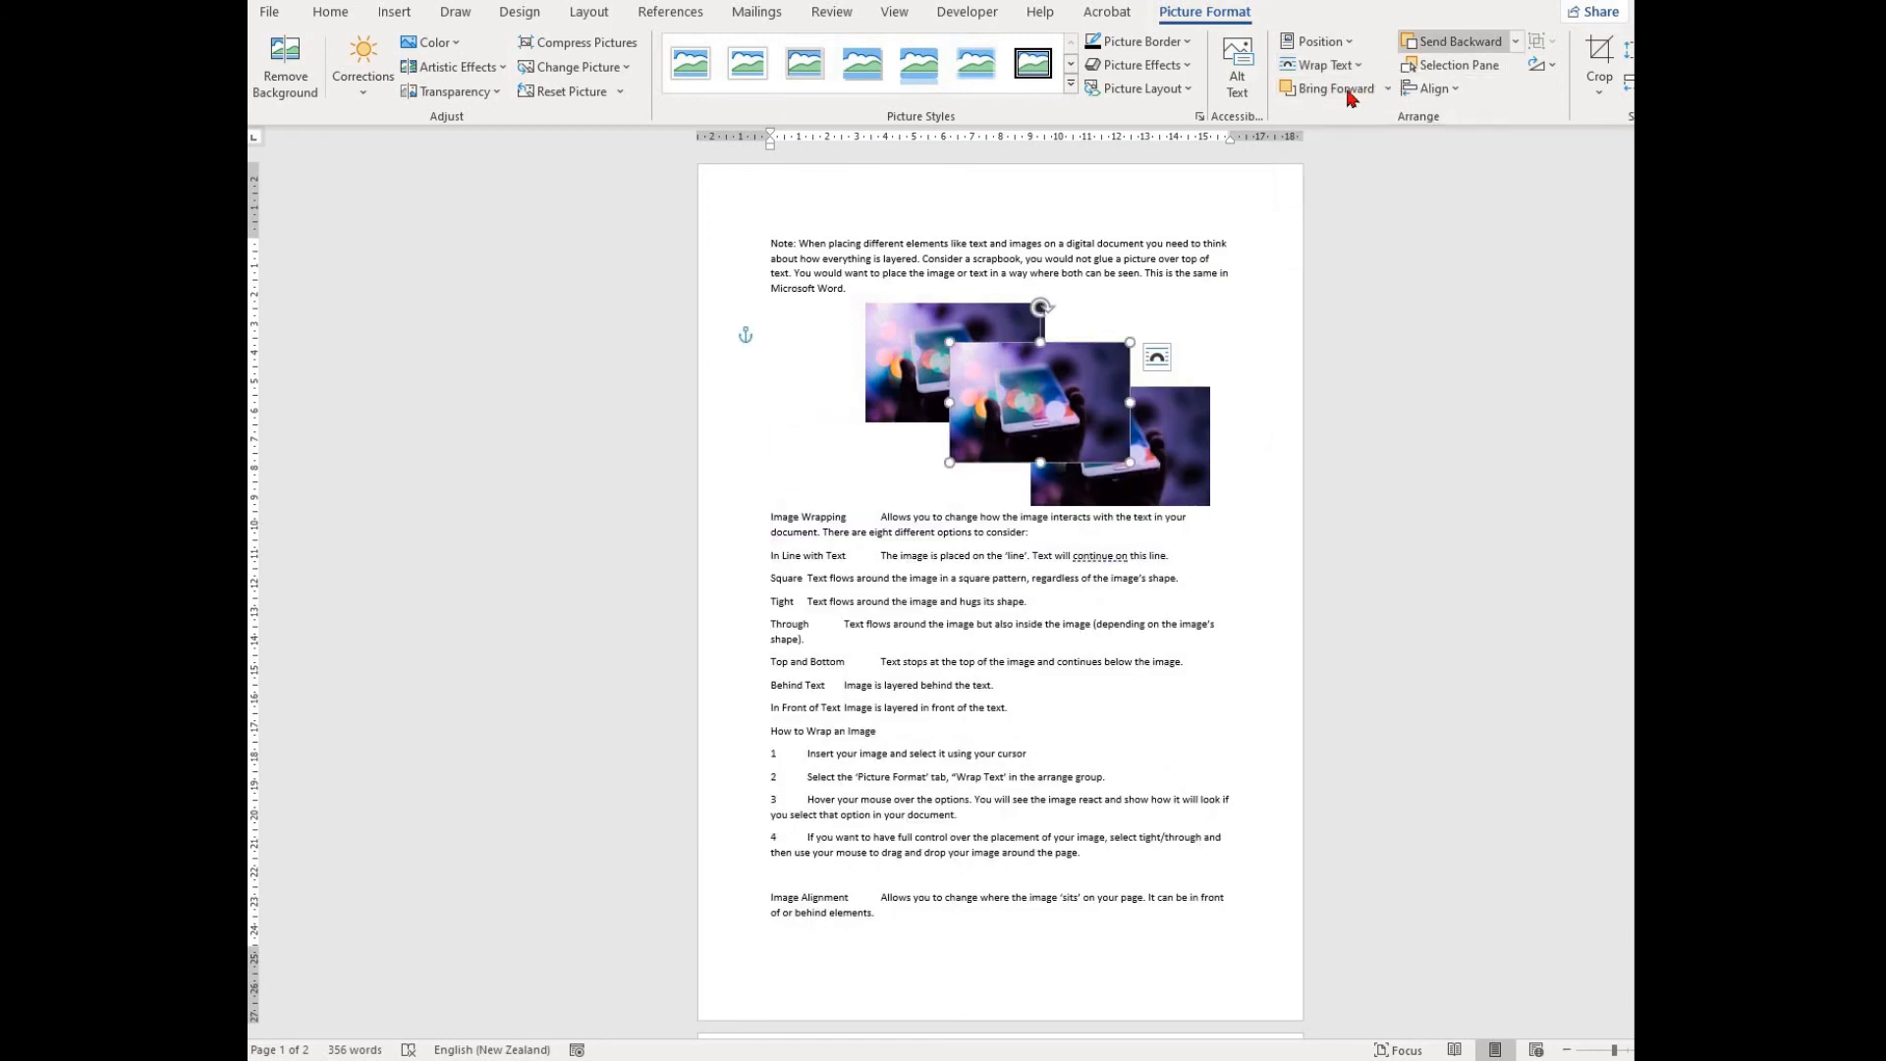
Step: Send the middle phone image to the back, behind both other copies, and deselect it
click(1389, 90)
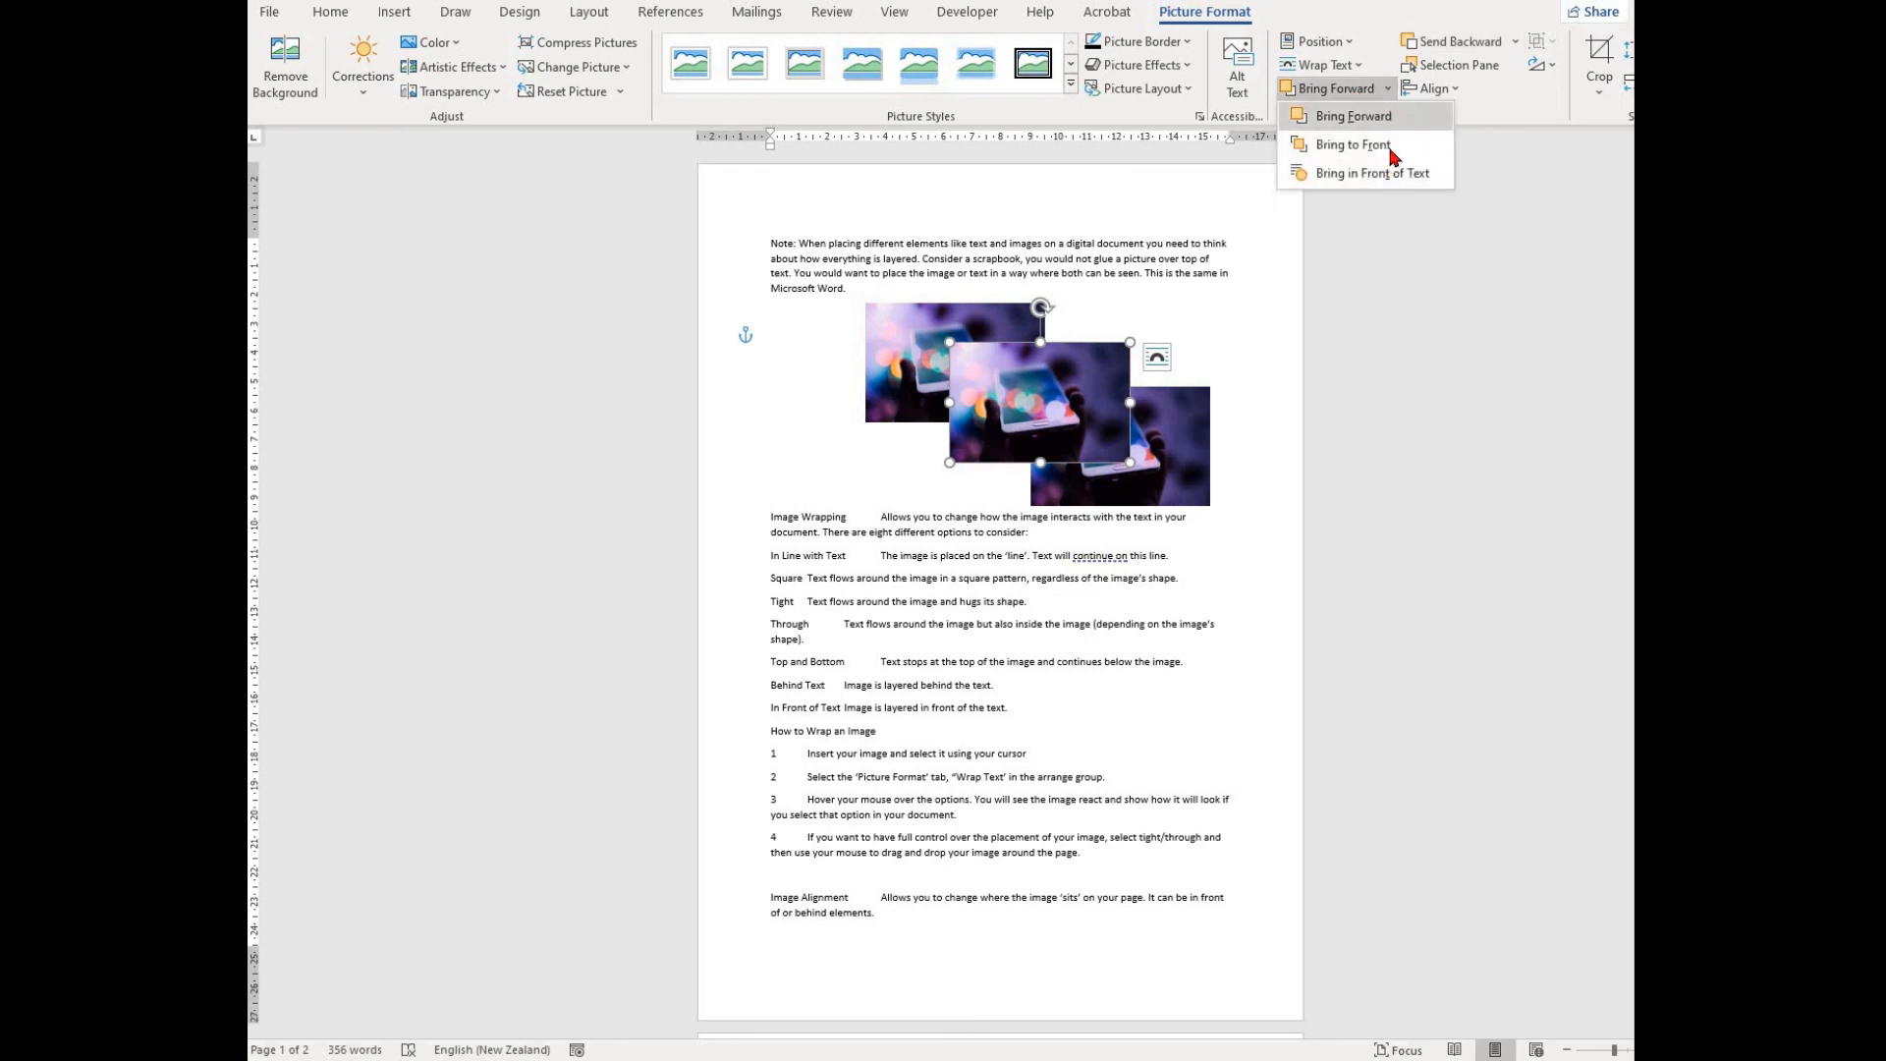
click(1516, 41)
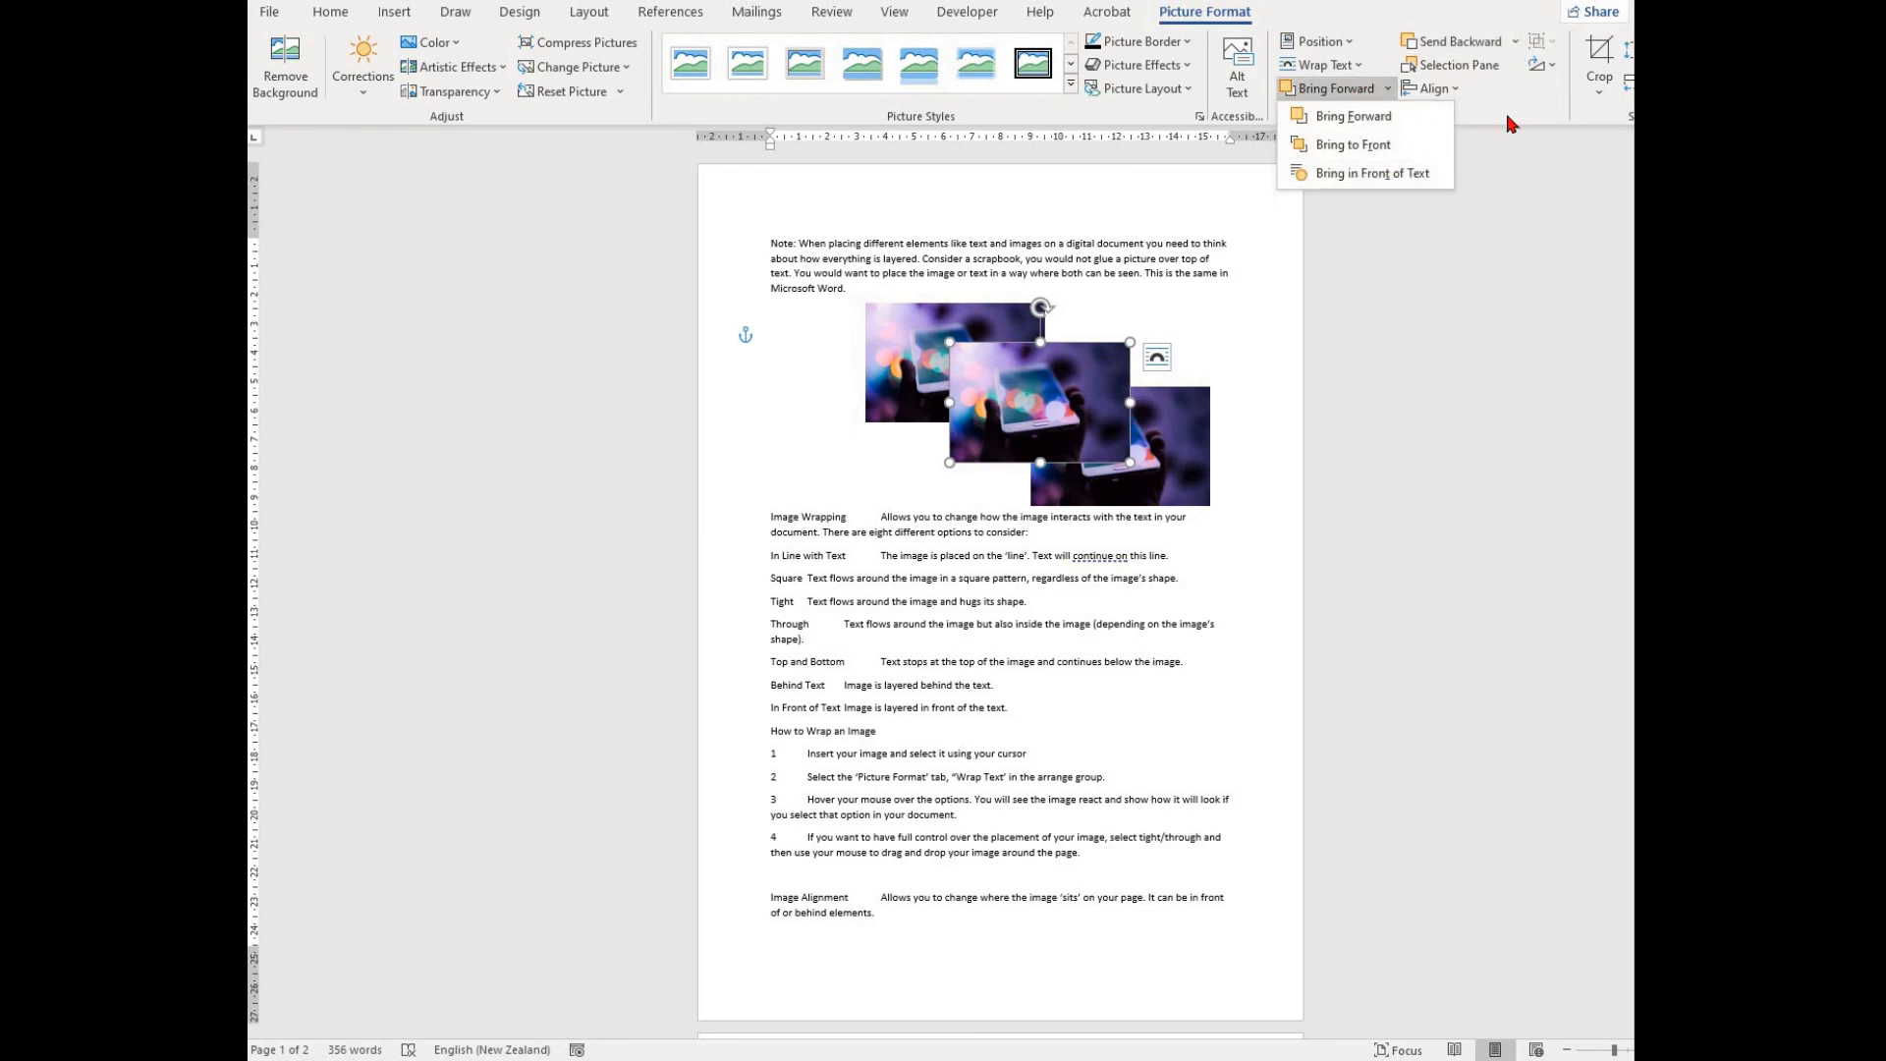
click(1478, 97)
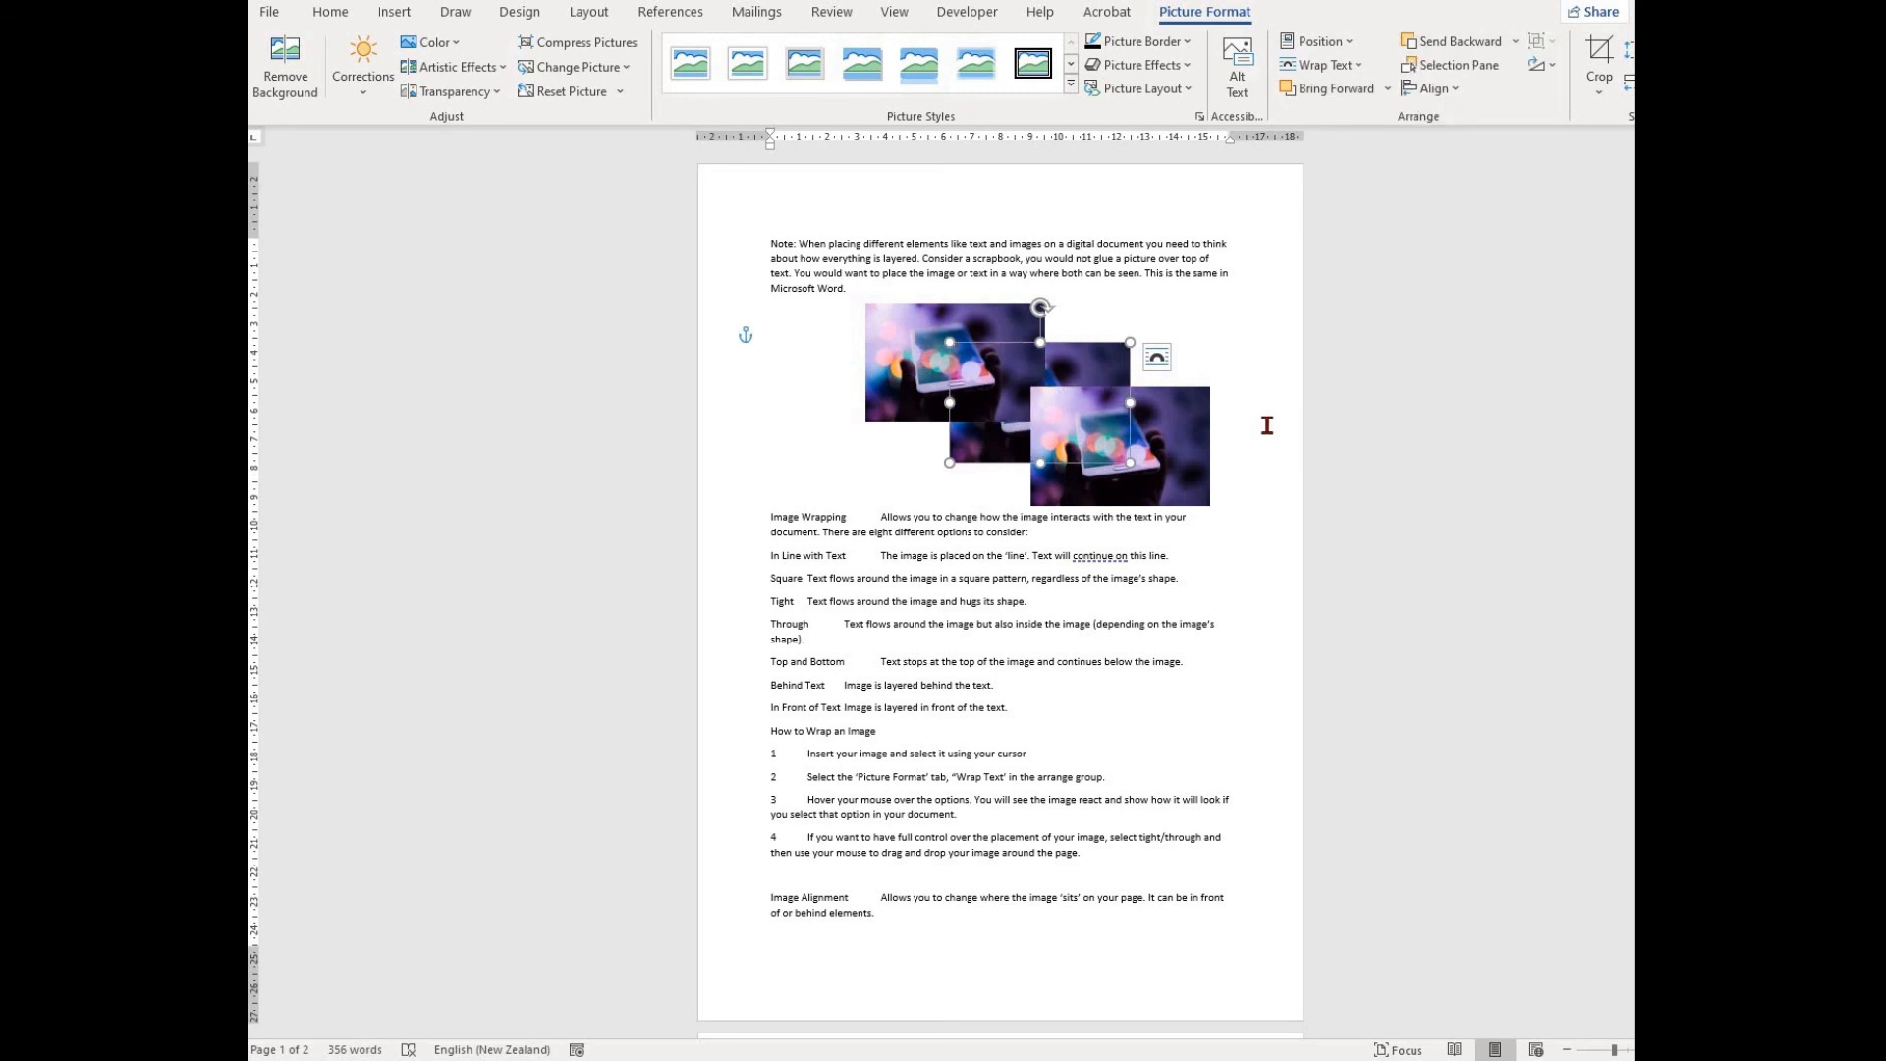
click(1389, 424)
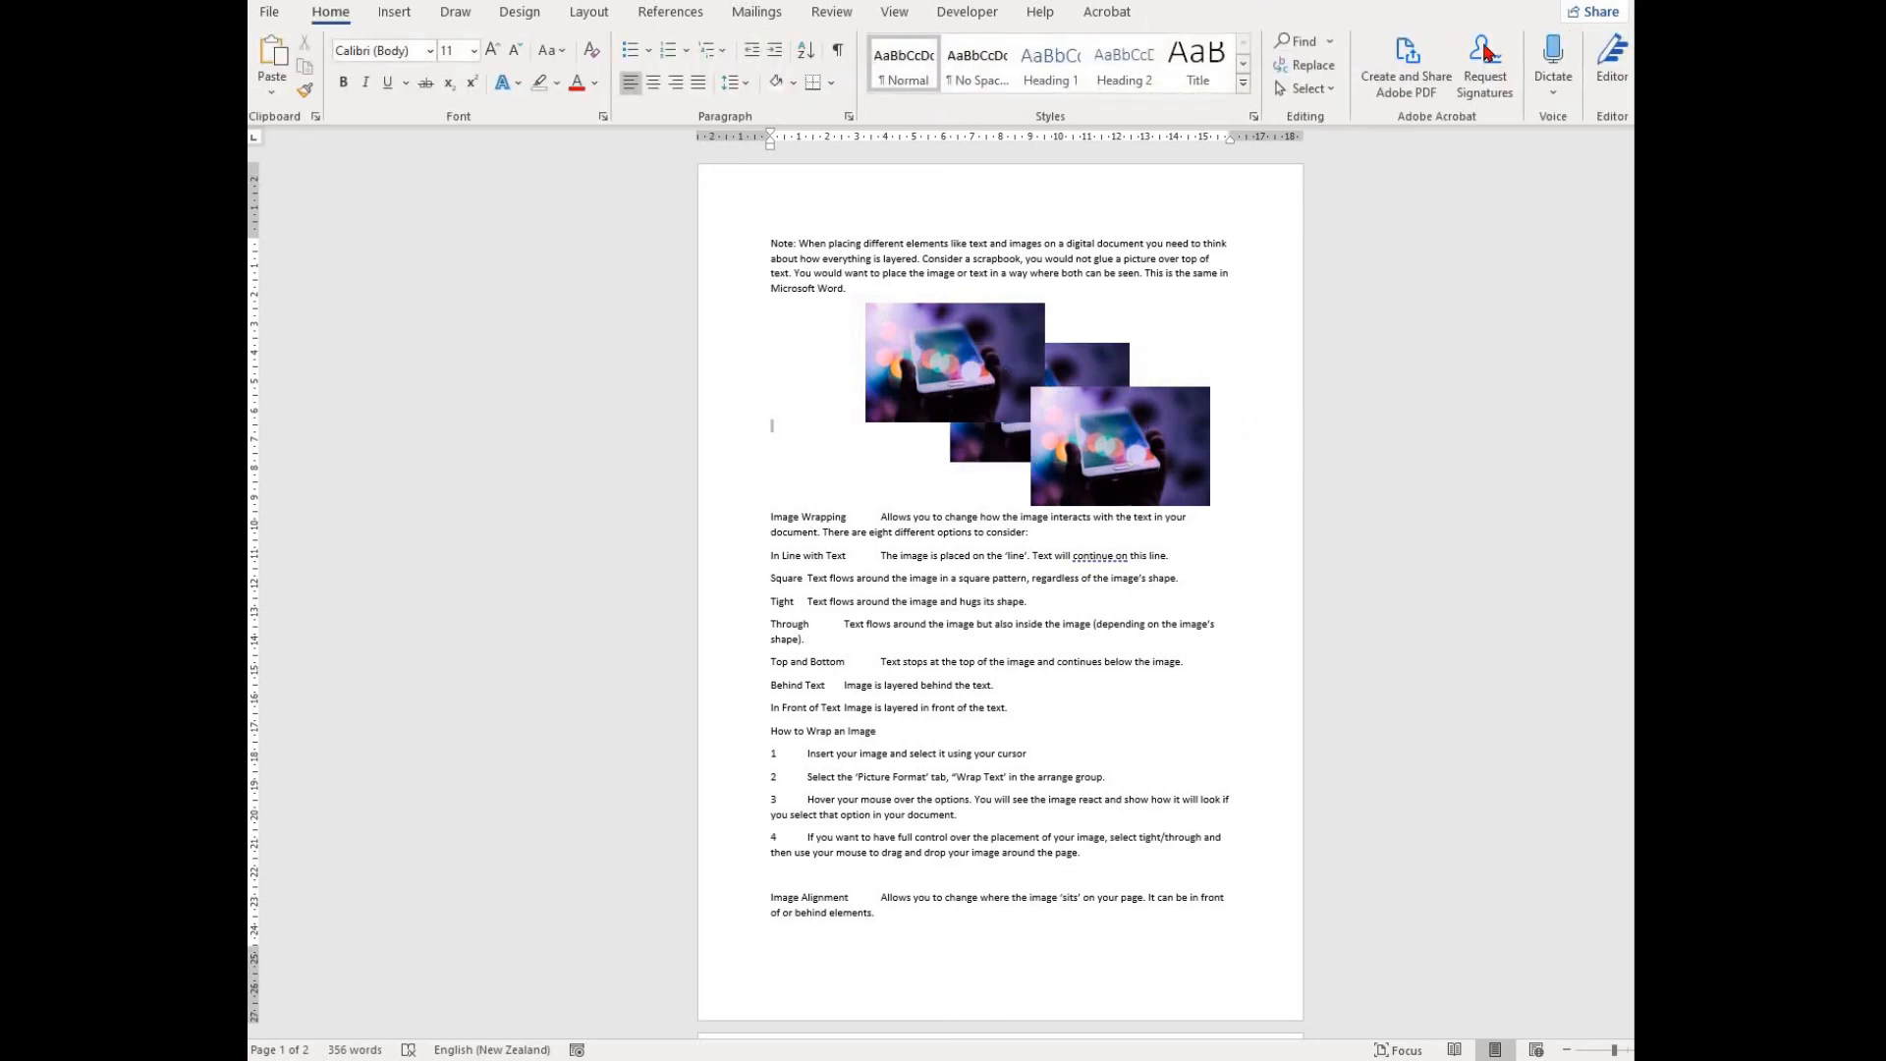
Step: Send the upper-left phone image behind the other two copies
click(963, 362)
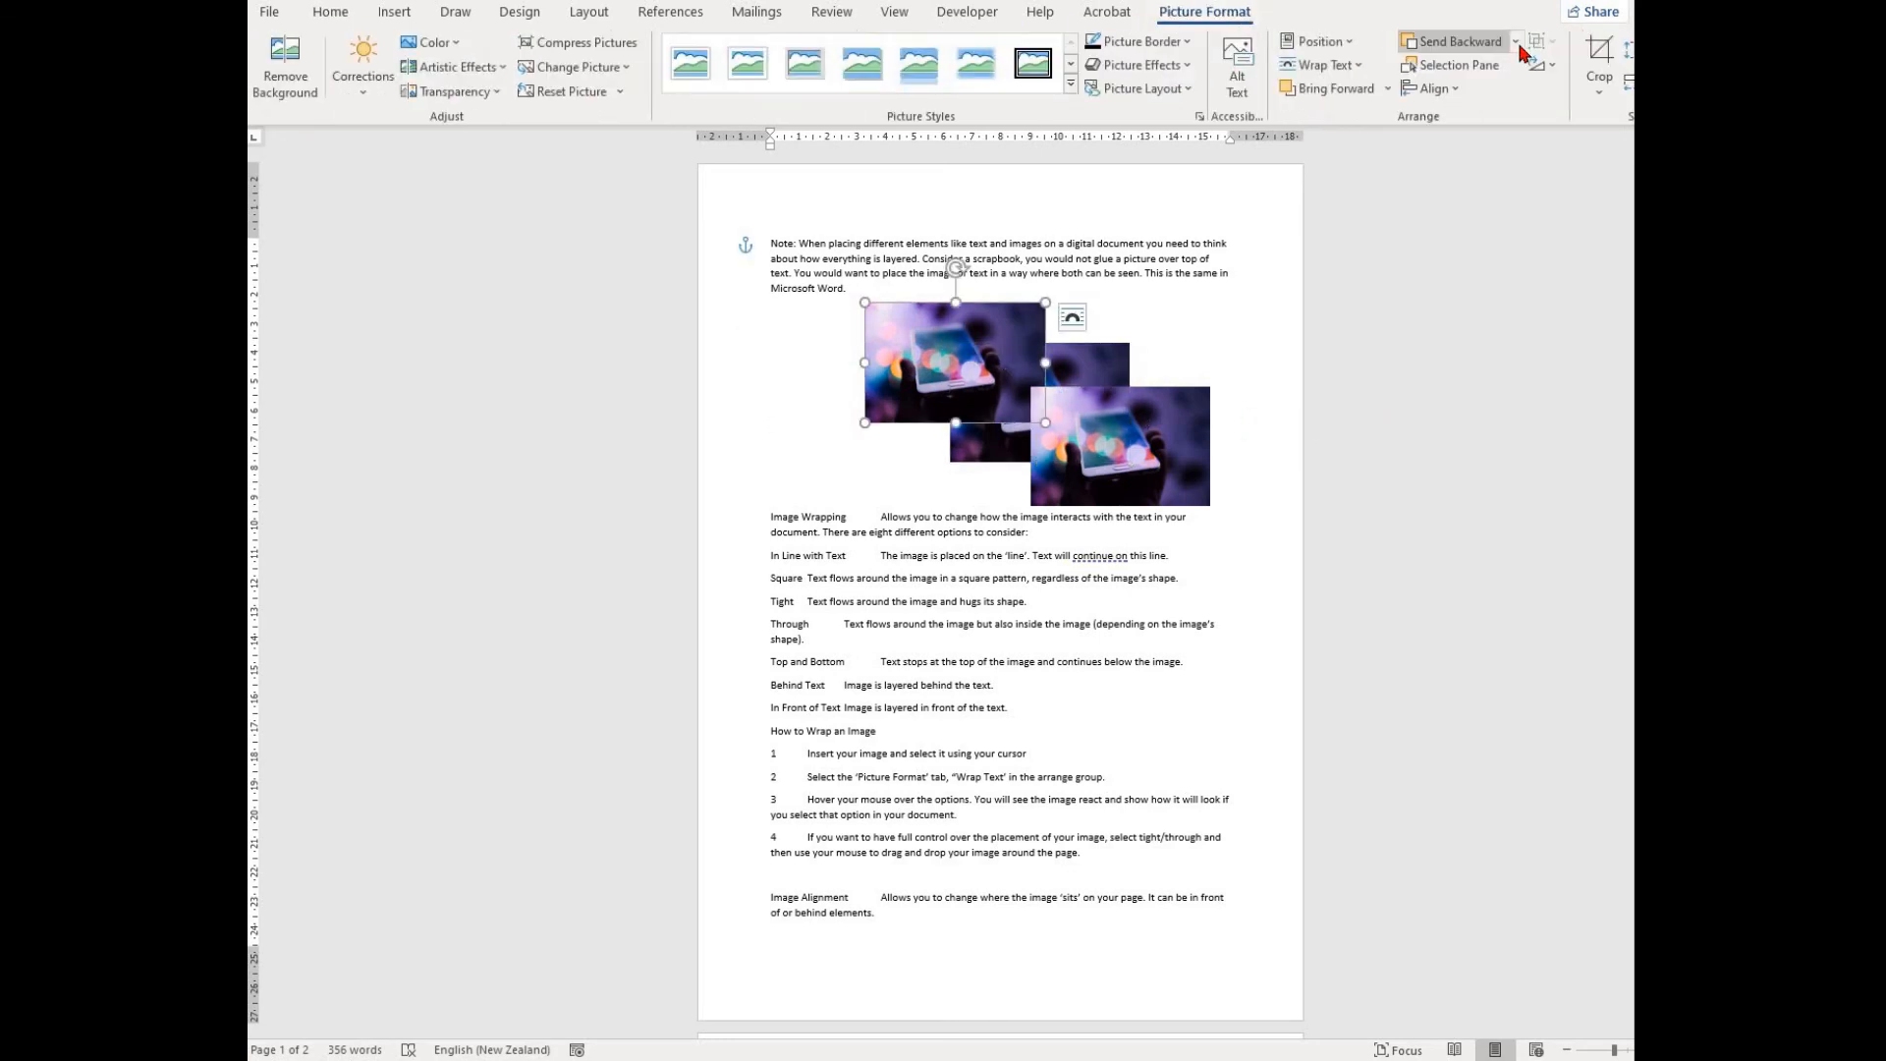
click(1515, 41)
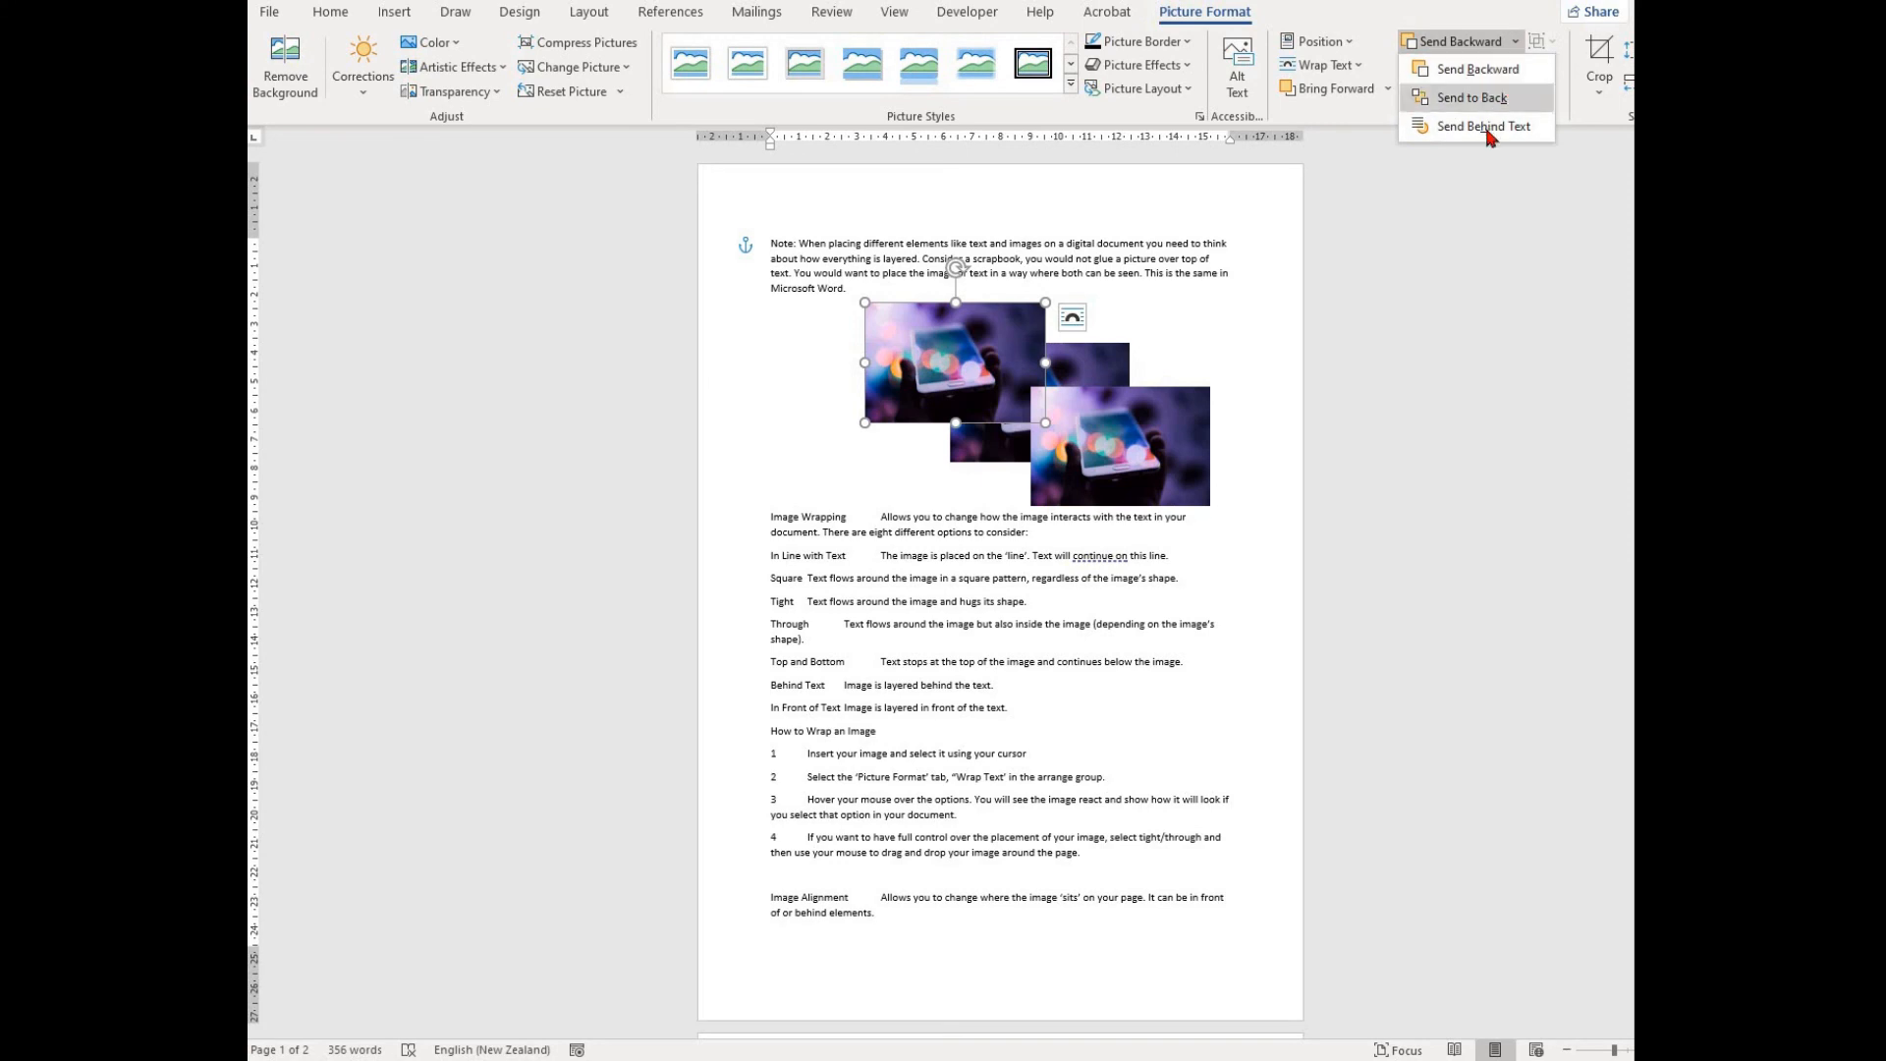
click(1509, 118)
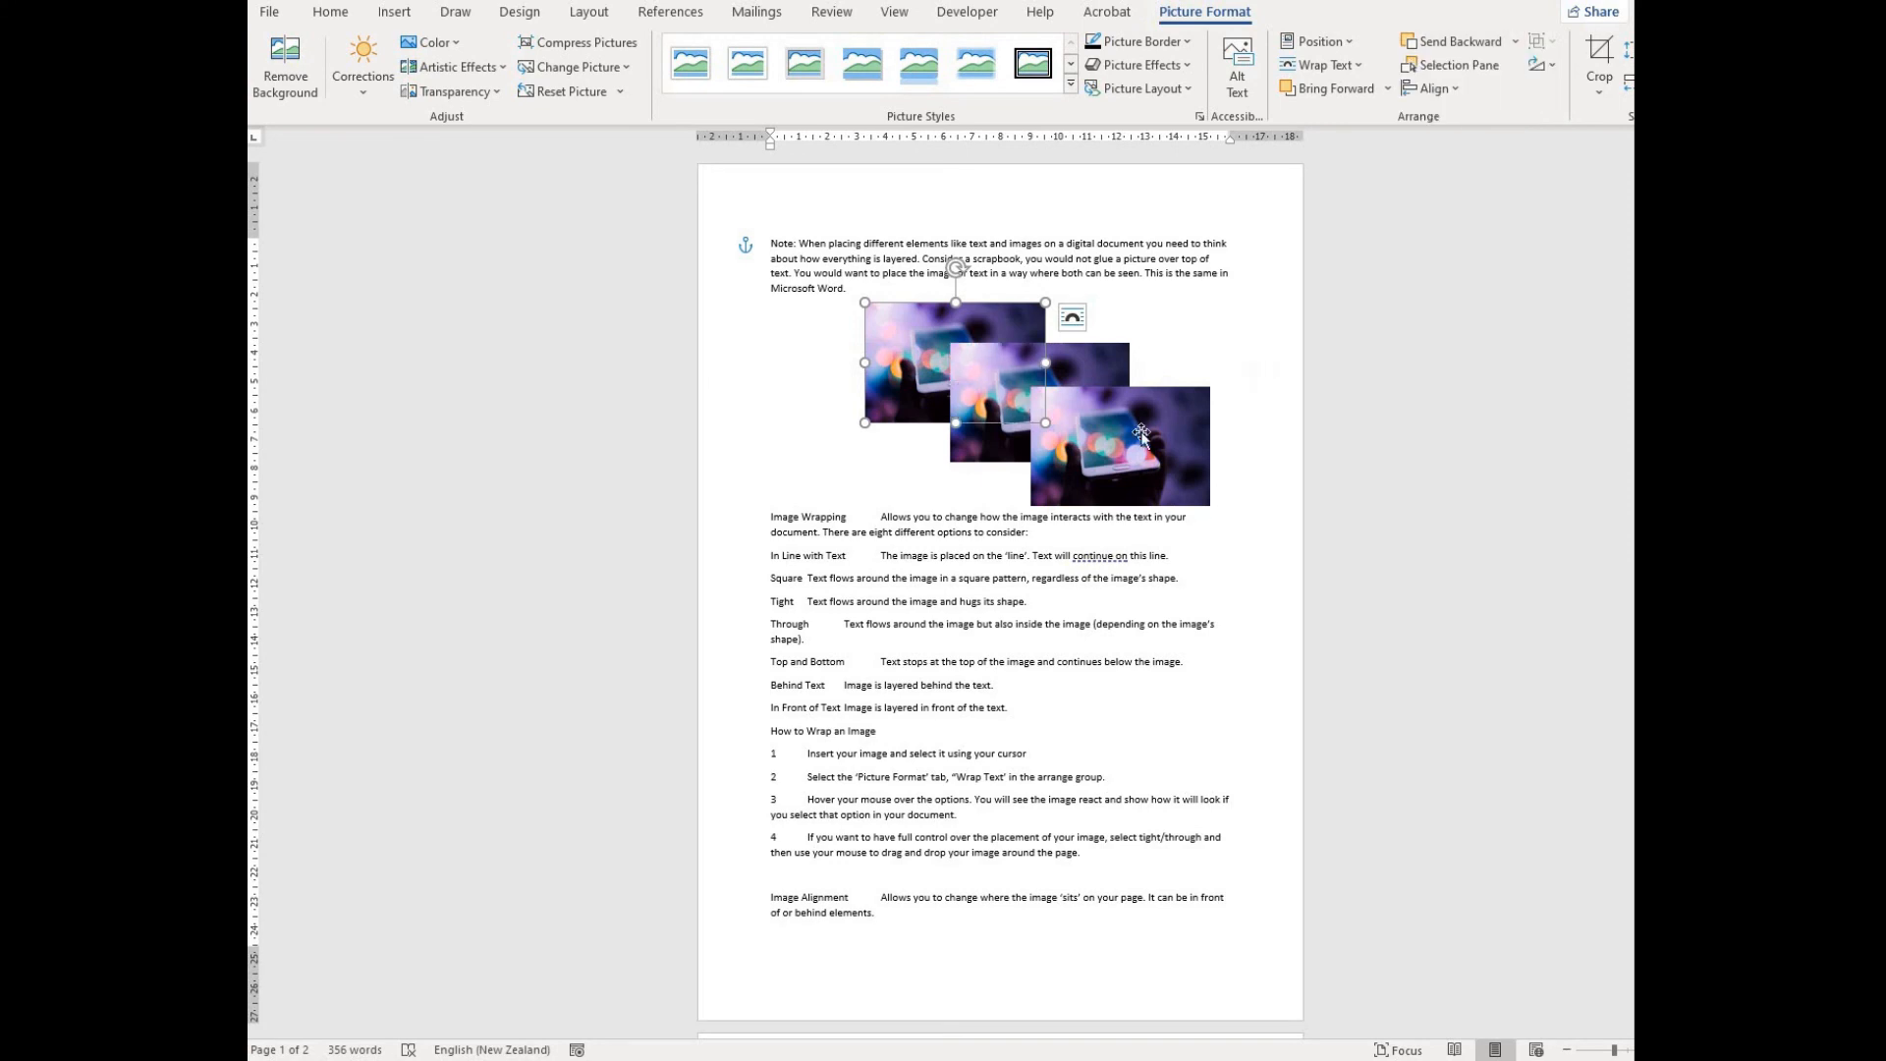
Step: Move the lower-right image to the lower-left of the group and bring the image just below the note to the front
click(770, 379)
drag(1113, 451, 908, 424)
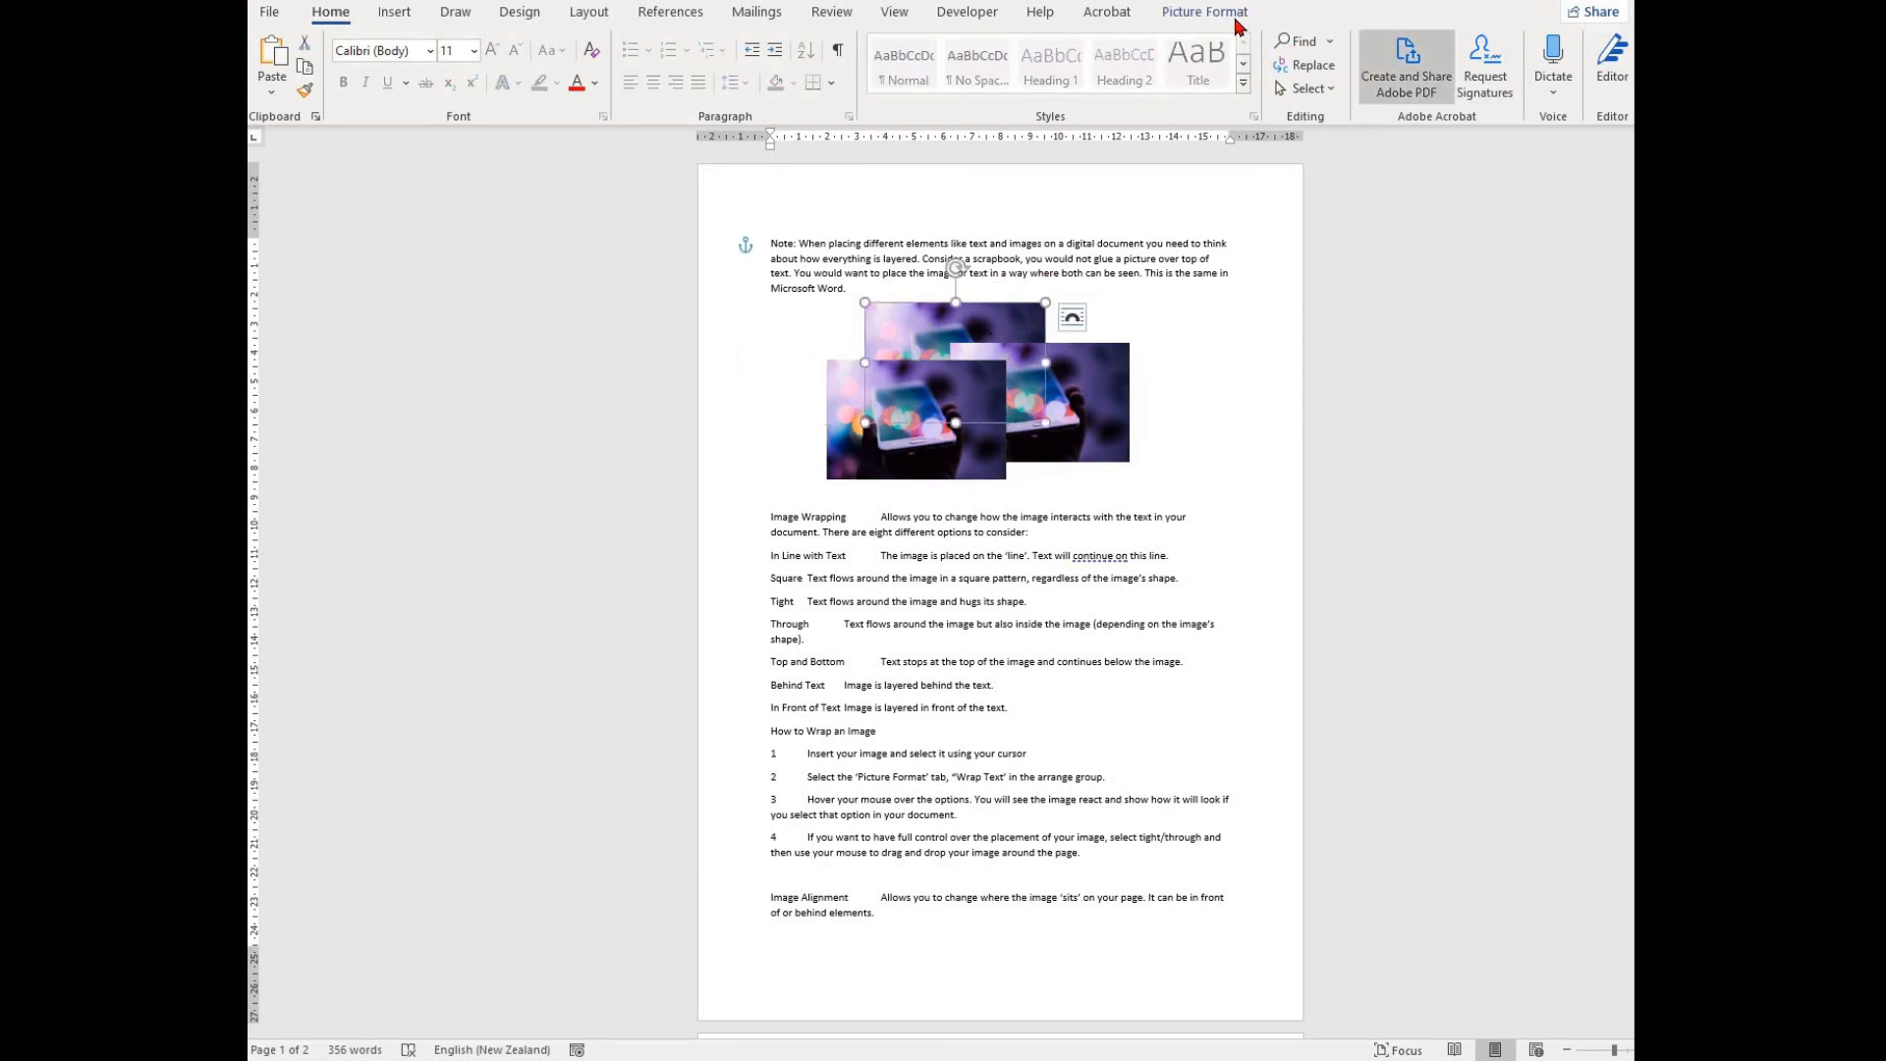
click(1235, 18)
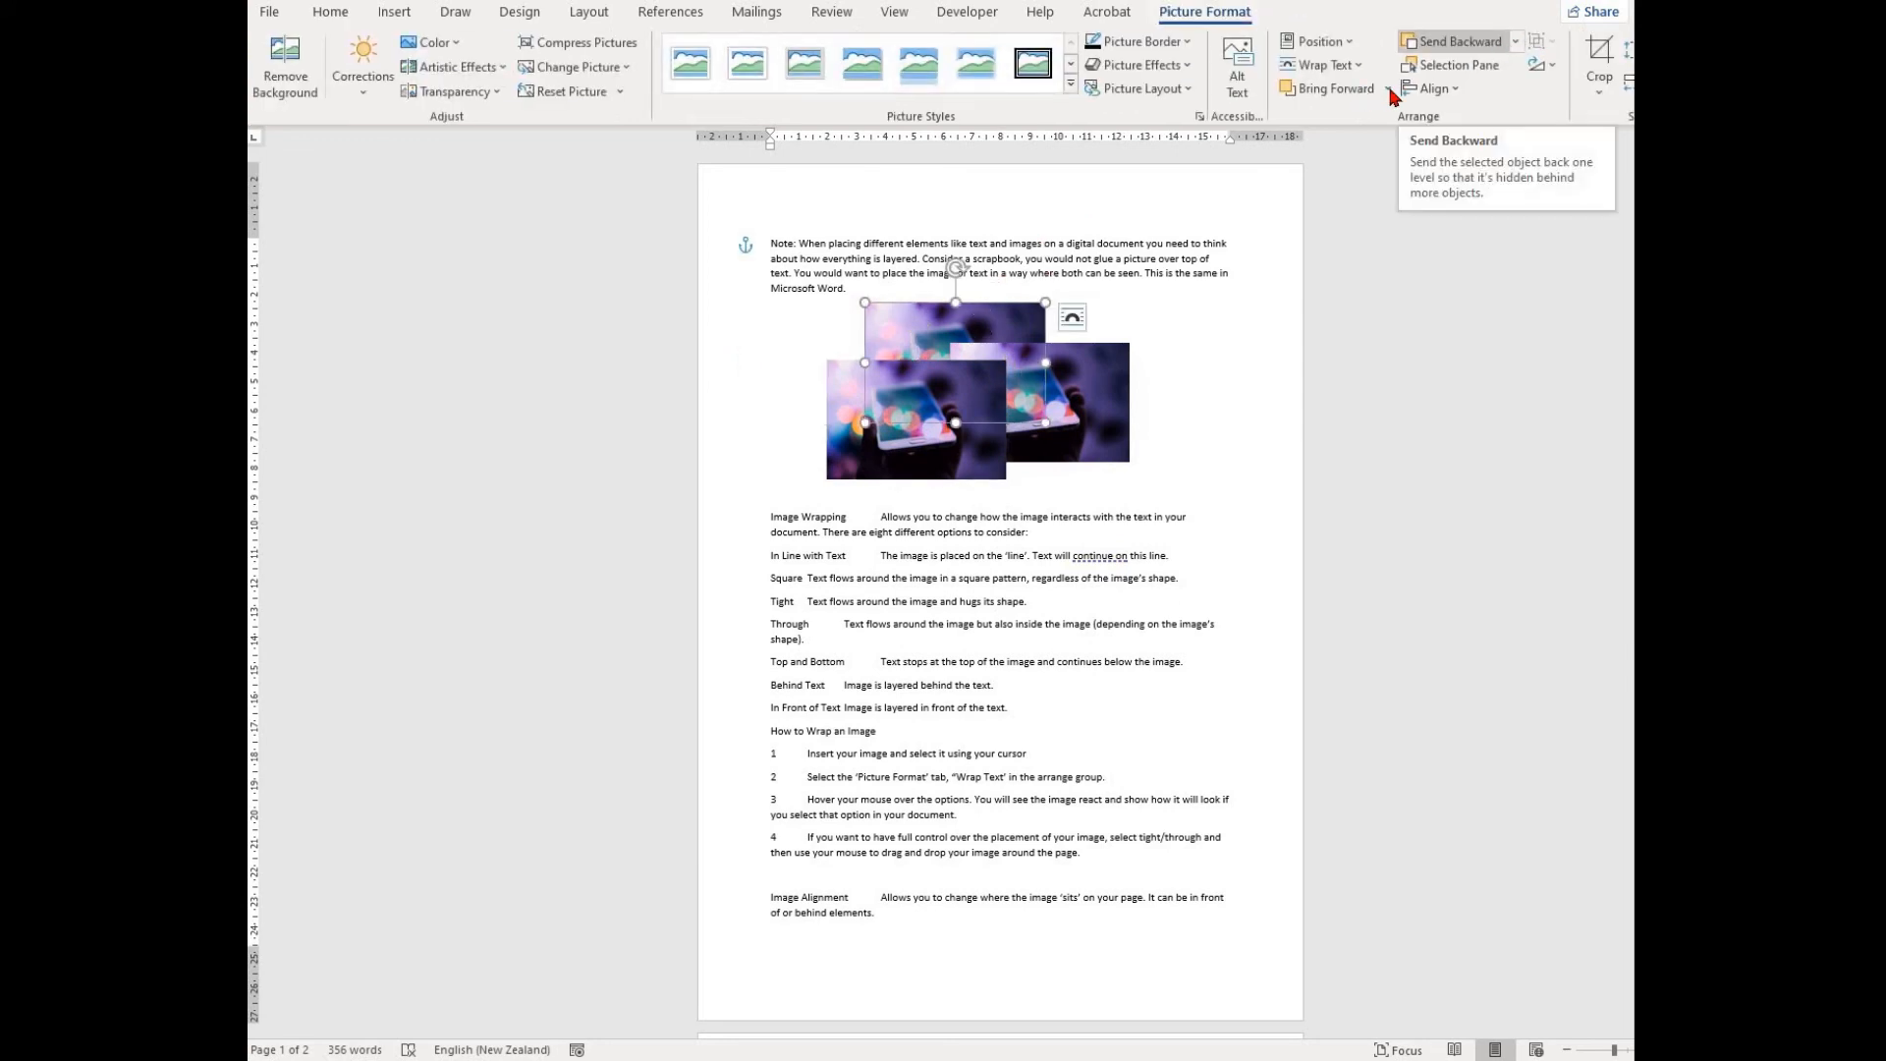
click(1387, 91)
click(1387, 147)
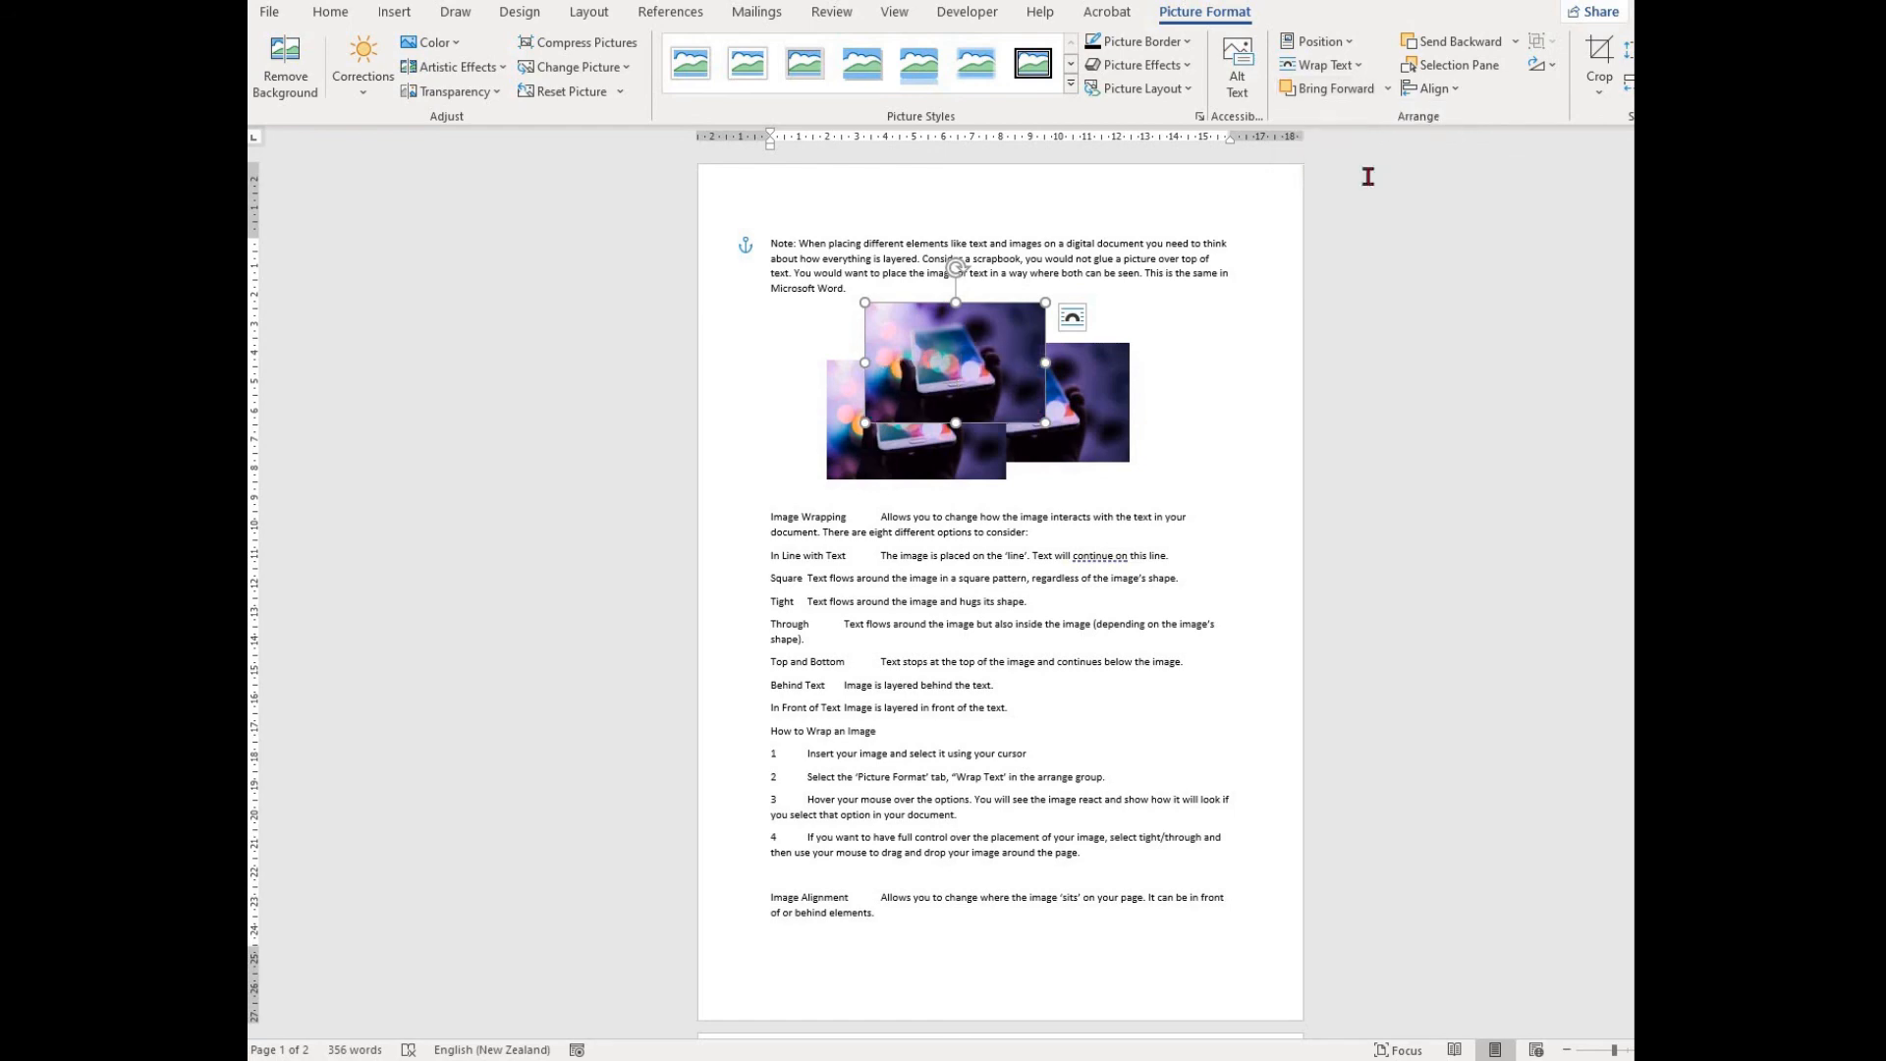